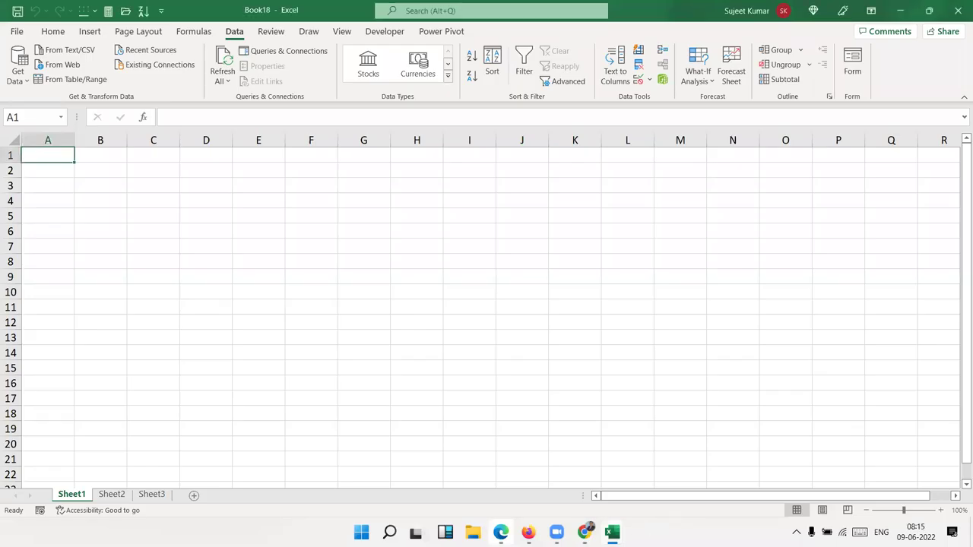
Close the Book18 workbook, then close NData without saving its changes
mouse_move(612, 532)
click(959, 434)
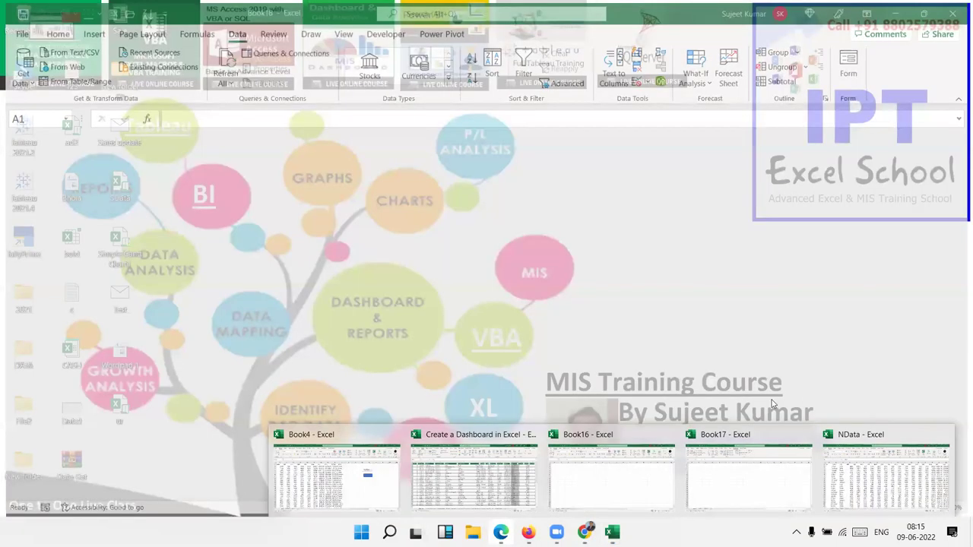
click(881, 479)
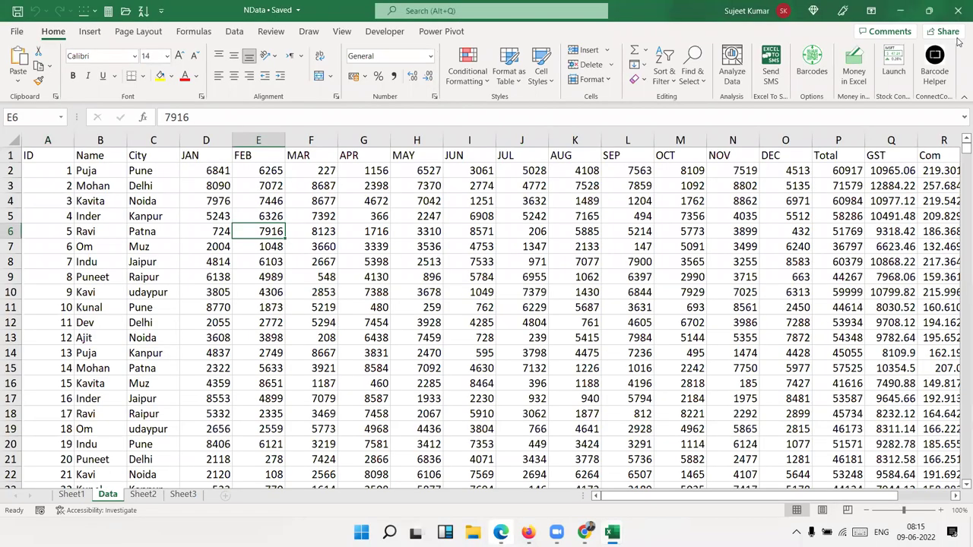
key(ctrl+w)
click(497, 279)
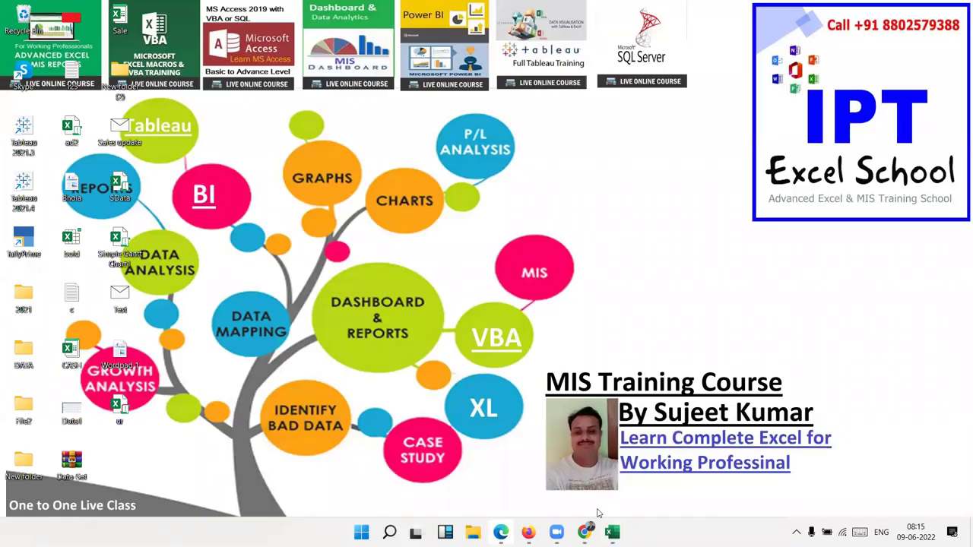
Close the sales dashboard and Book4 workbooks, discarding their unsaved changes
mouse_move(612, 532)
click(582, 486)
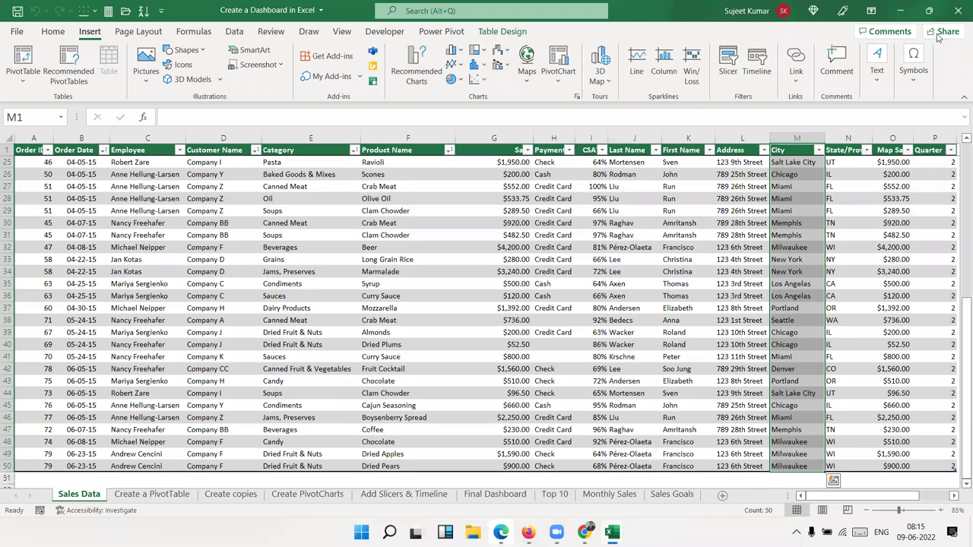
key(ctrl+w)
click(490, 282)
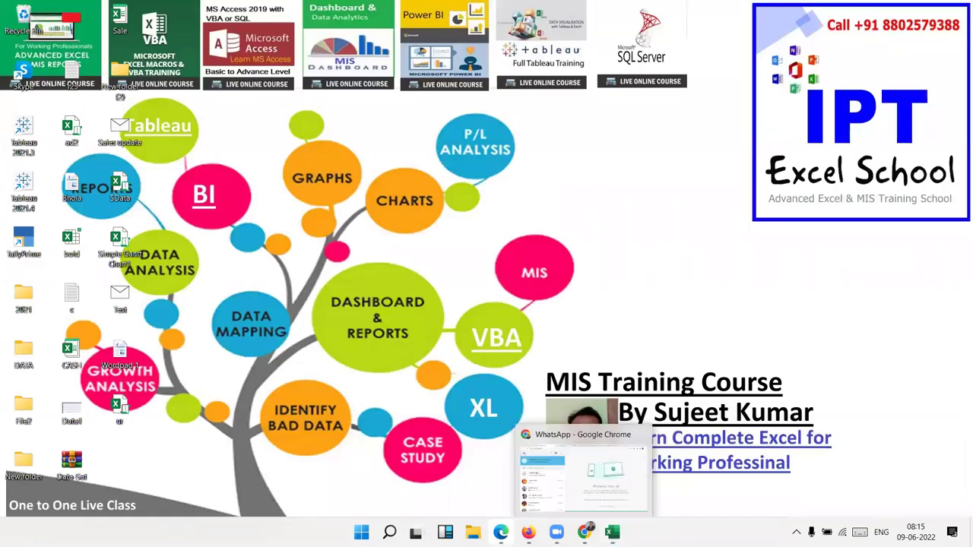
mouse_move(612, 532)
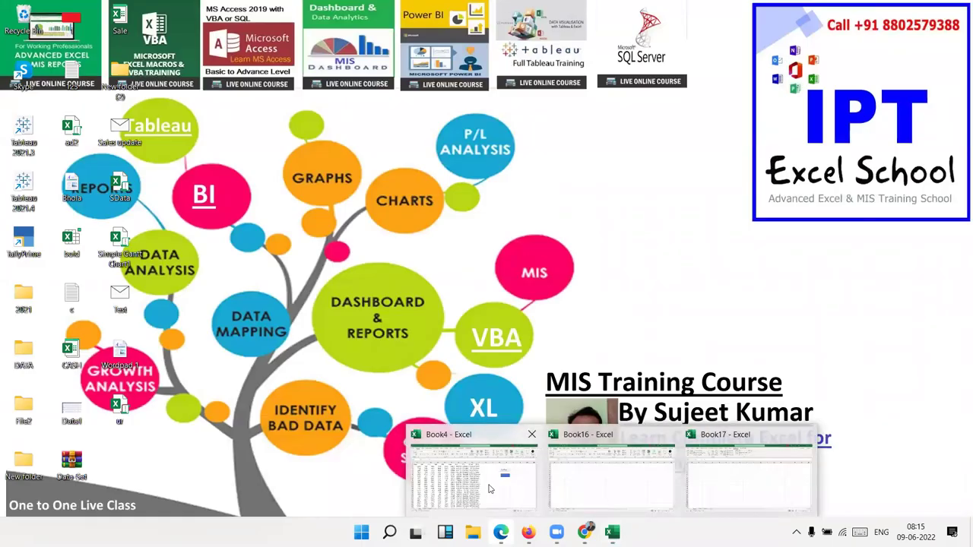
click(449, 471)
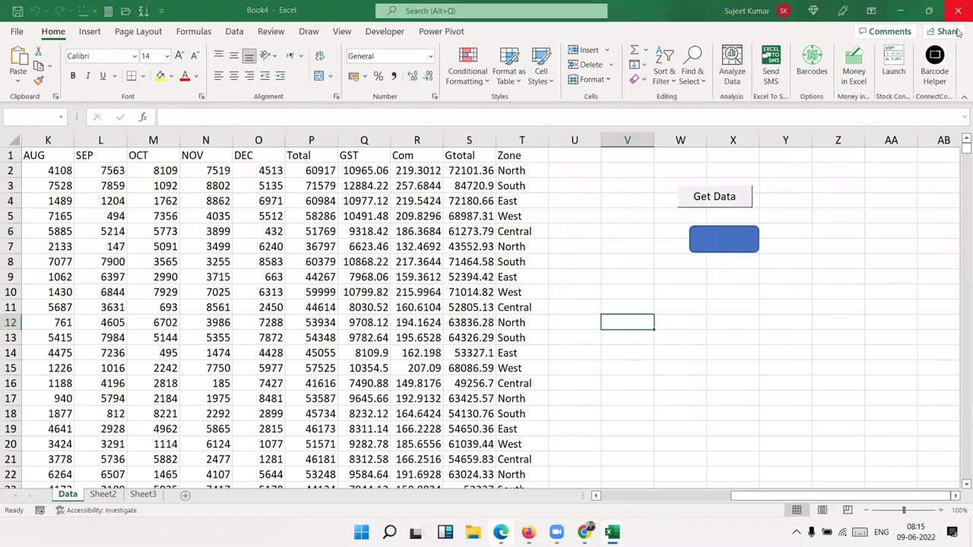
key(ctrl+w)
click(518, 334)
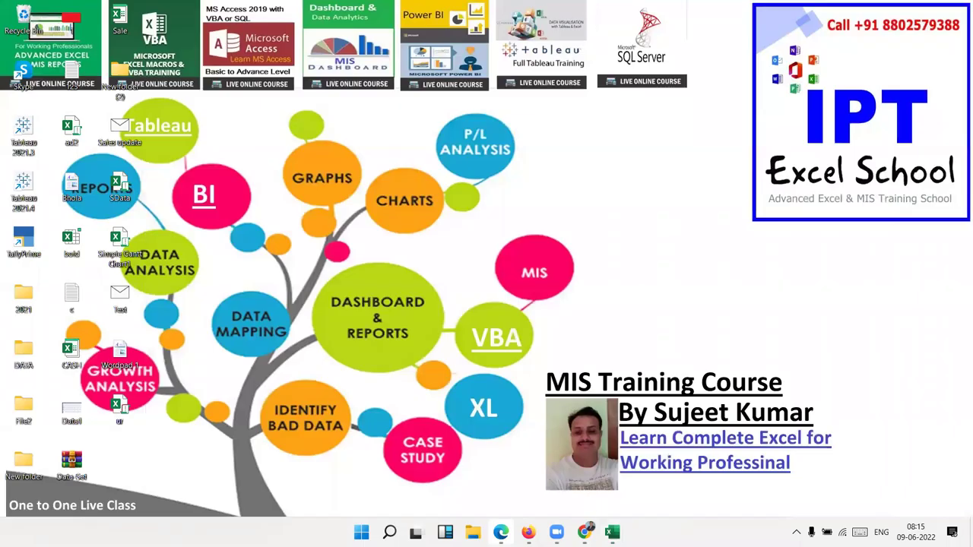
Close the Book16 workbook without saving its changes
mouse_move(611, 532)
click(577, 456)
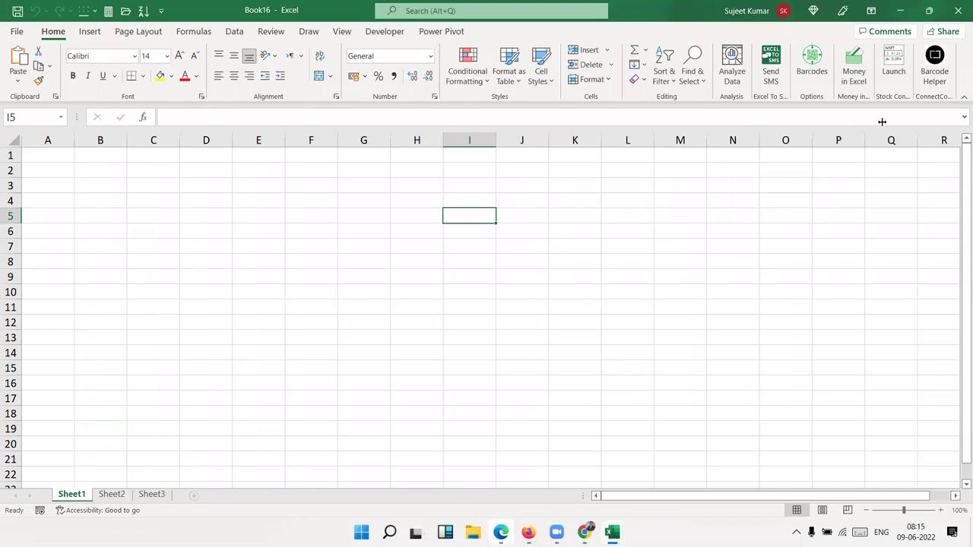
click(957, 11)
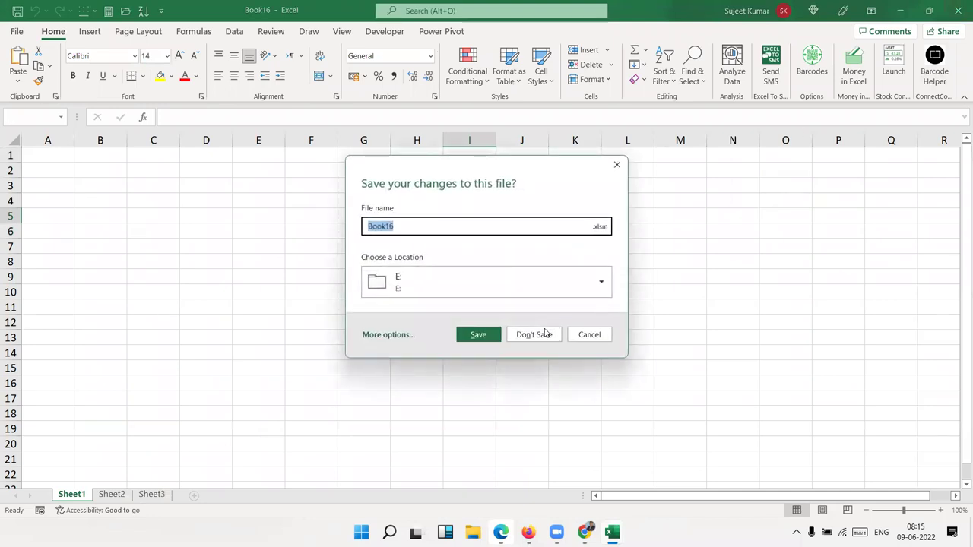
click(544, 335)
Switch to Book17, show the Data tab, and enter the formula =J1 in A1
mouse_move(612, 532)
click(608, 493)
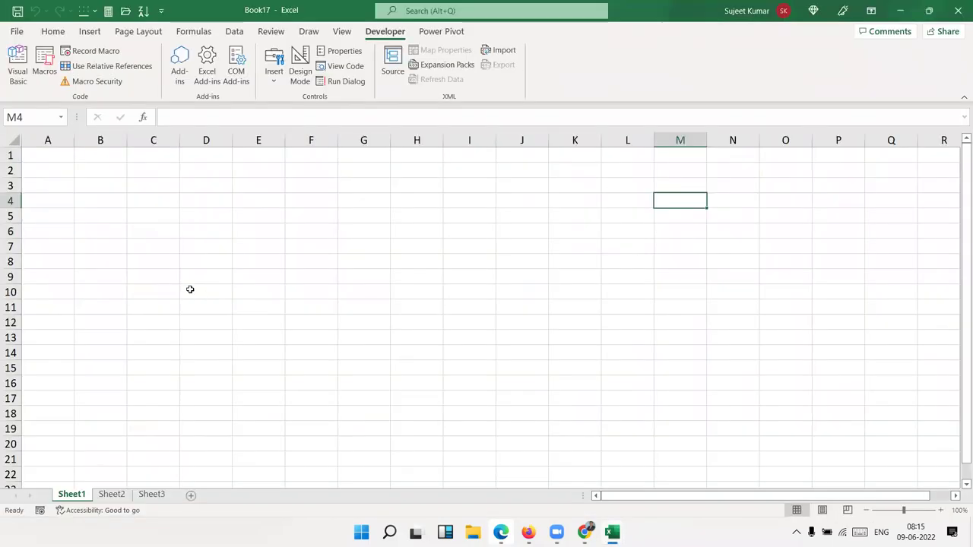
click(228, 34)
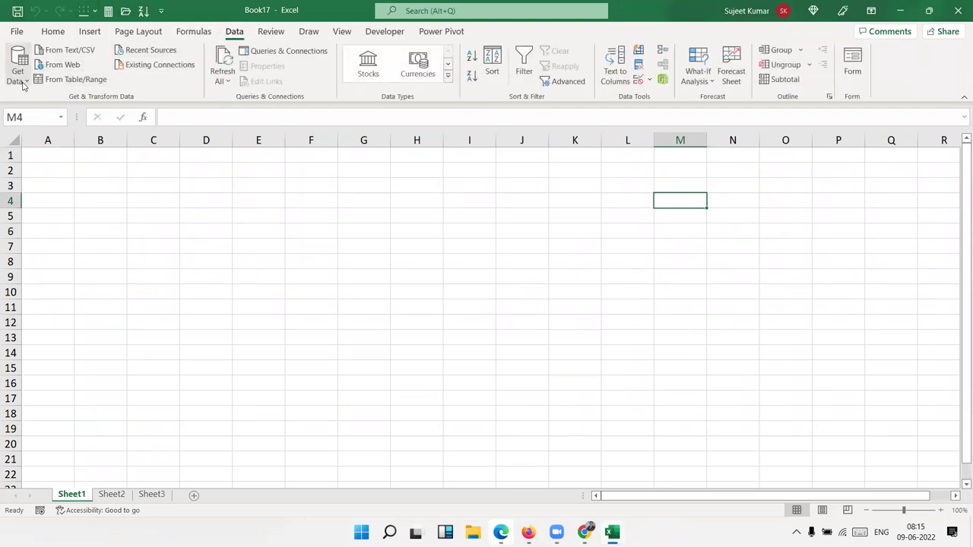
click(49, 156)
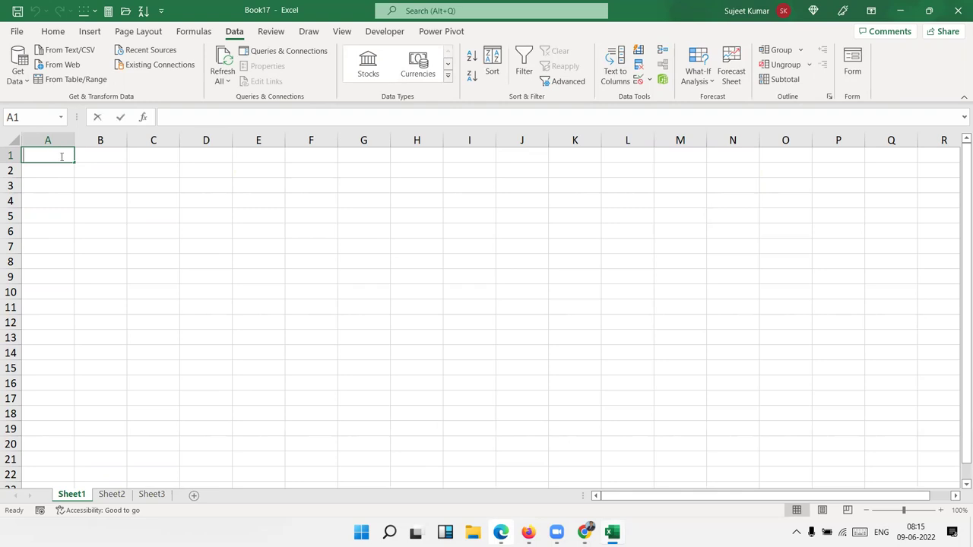
text(=)
click(524, 157)
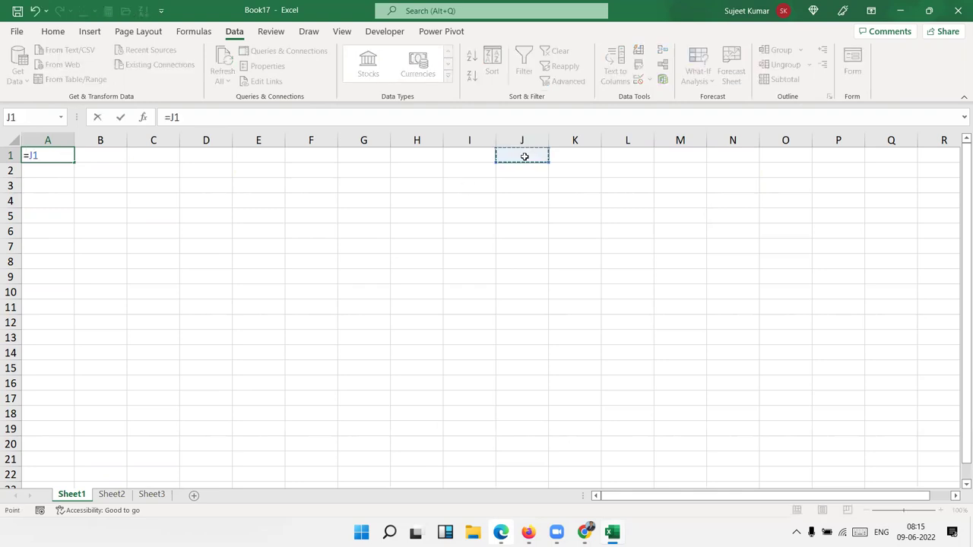
key(Return)
Enter 25 and 63 in J1:J2 and fill the =J1 reference down into A2
click(524, 157)
text(25)
key(Return)
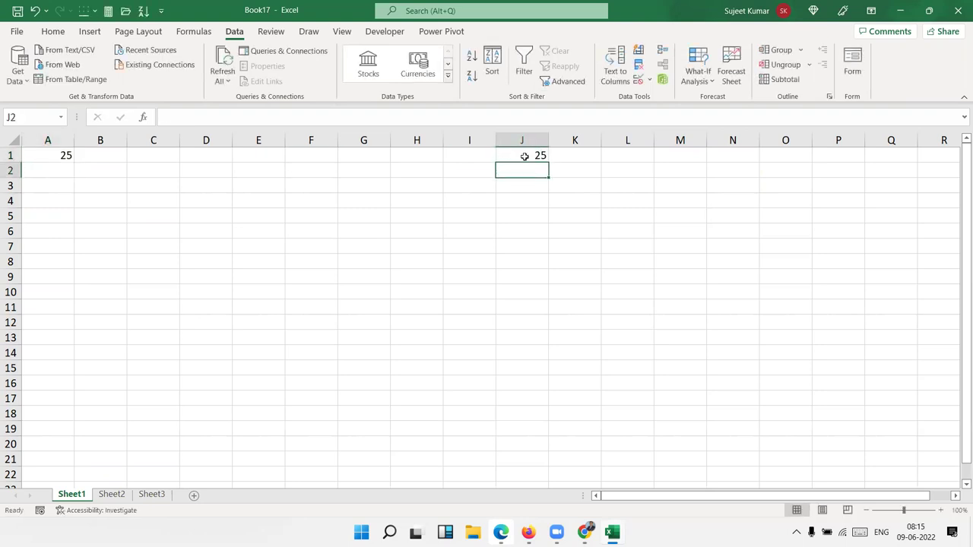
text(63)
key(Return)
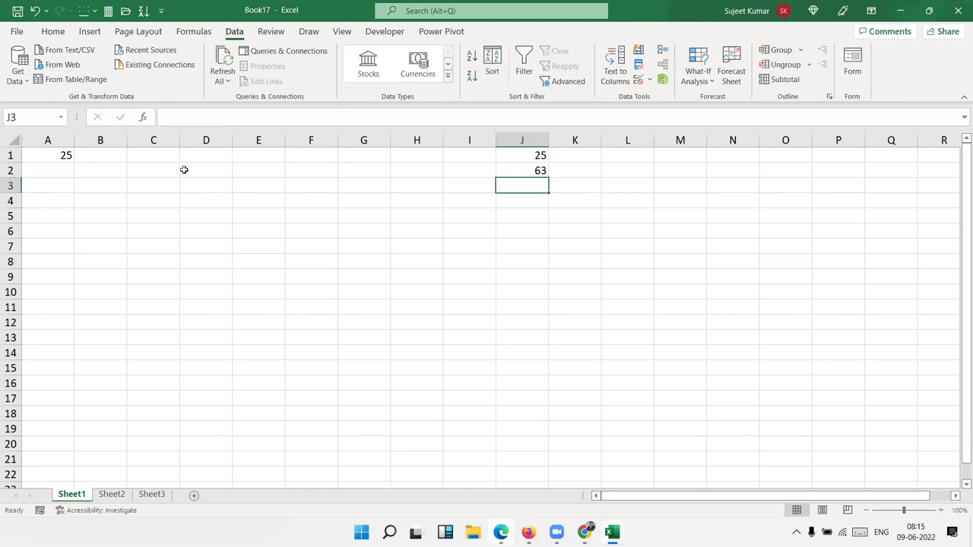
drag(57, 156, 57, 167)
key(ctrl+d)
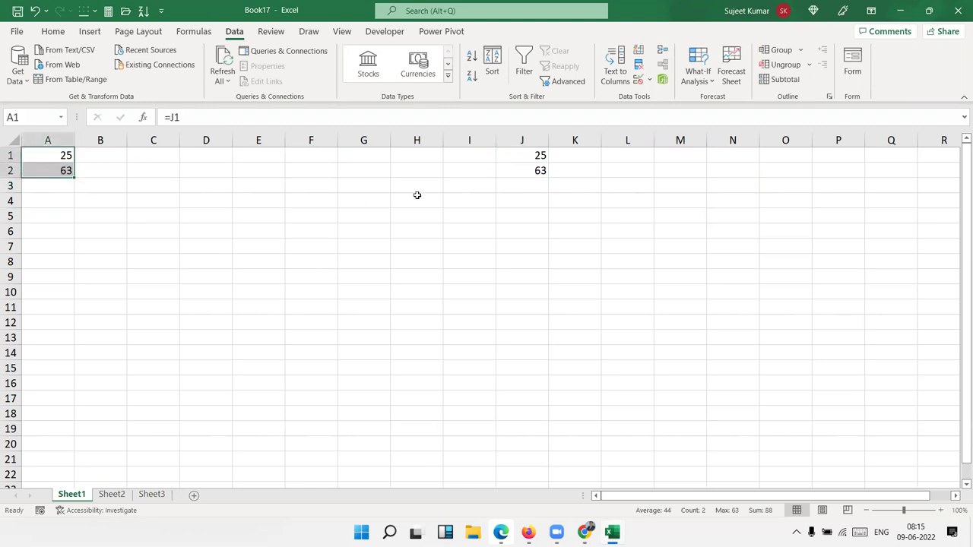
Clear J2, then delete everything in A1:J2 and return to A1
click(519, 170)
key(Delete)
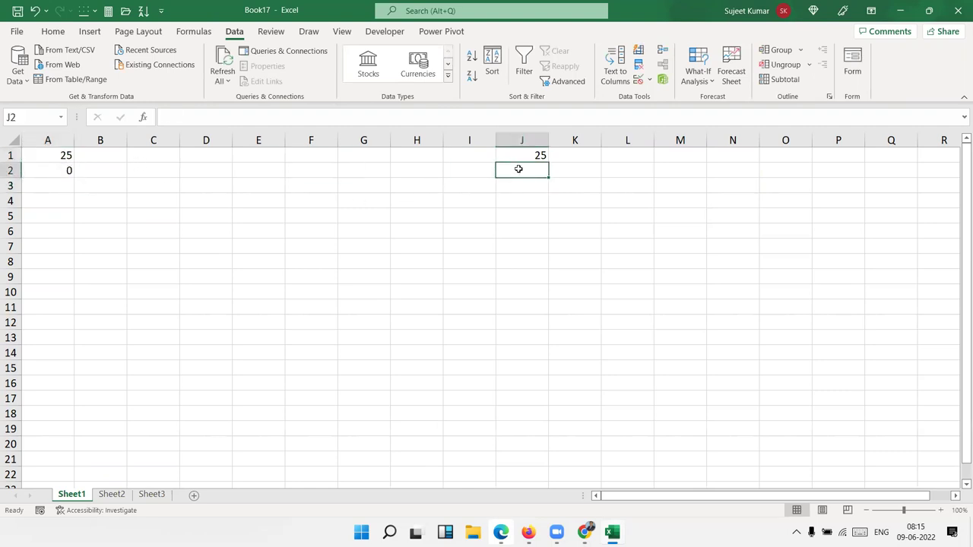
key(Left)
key(Left)
key(Left)
key(Left)
key(Left)
key(Left)
key(Left)
key(Up)
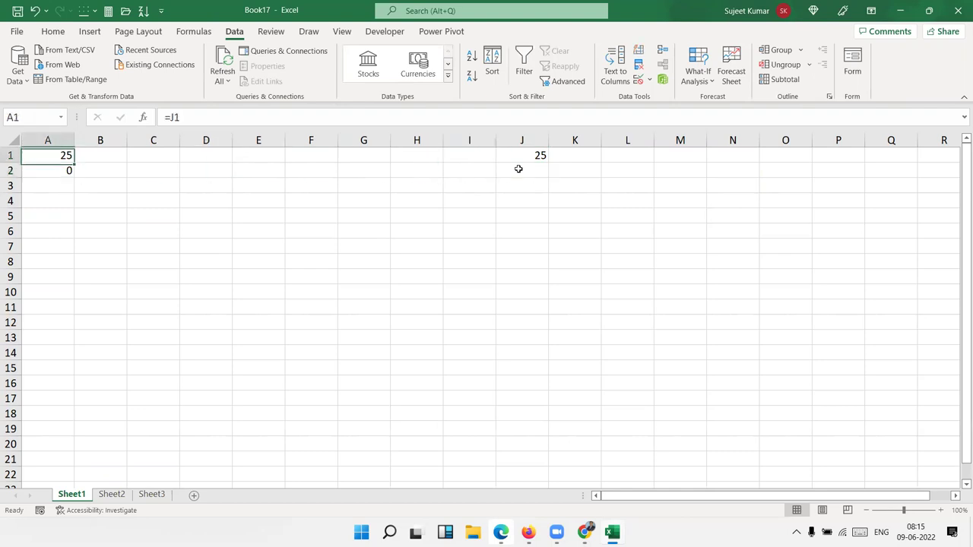
key(shift+Right)
key(shift+Right)
key(shift+Right)
key(shift+Right)
key(shift+Right)
key(shift+Right)
key(shift+Right)
key(shift+Right)
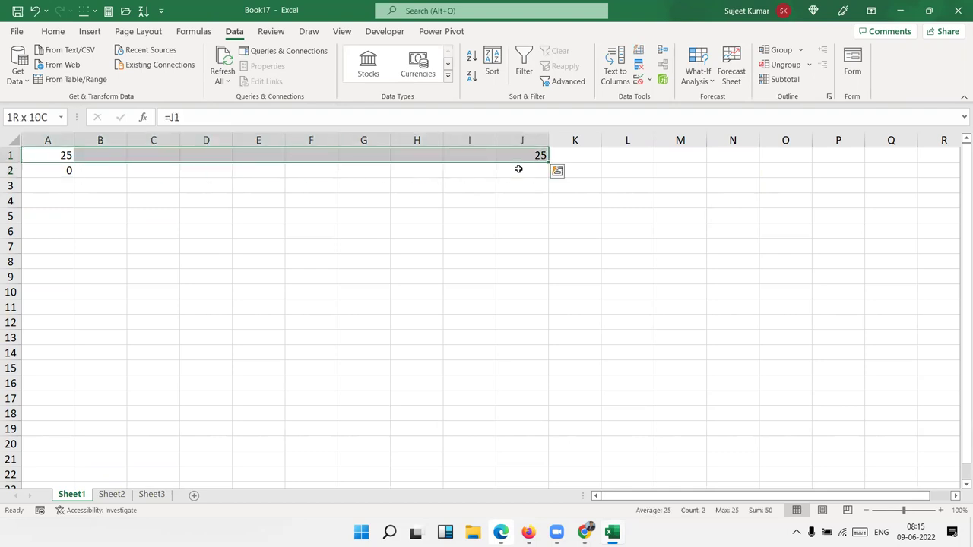
key(shift+Down)
key(Delete)
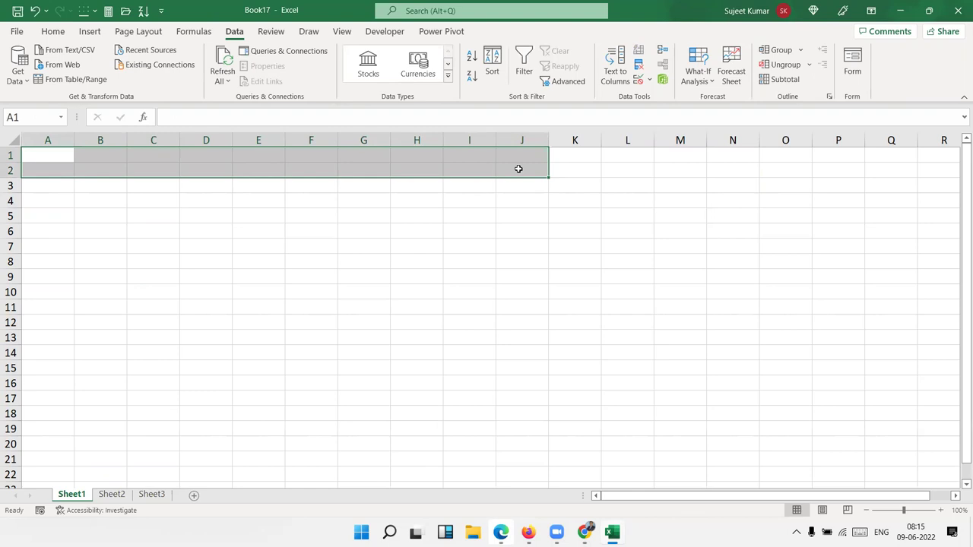
key(Up)
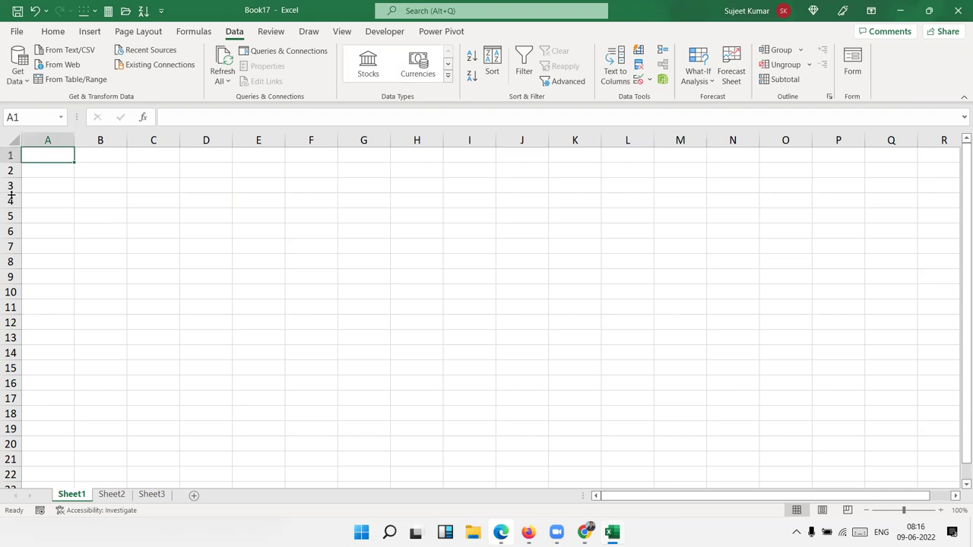
Import the Data sheet from the NData workbook via Get Data > From Excel Workbook and load it
click(22, 79)
mouse_move(37, 99)
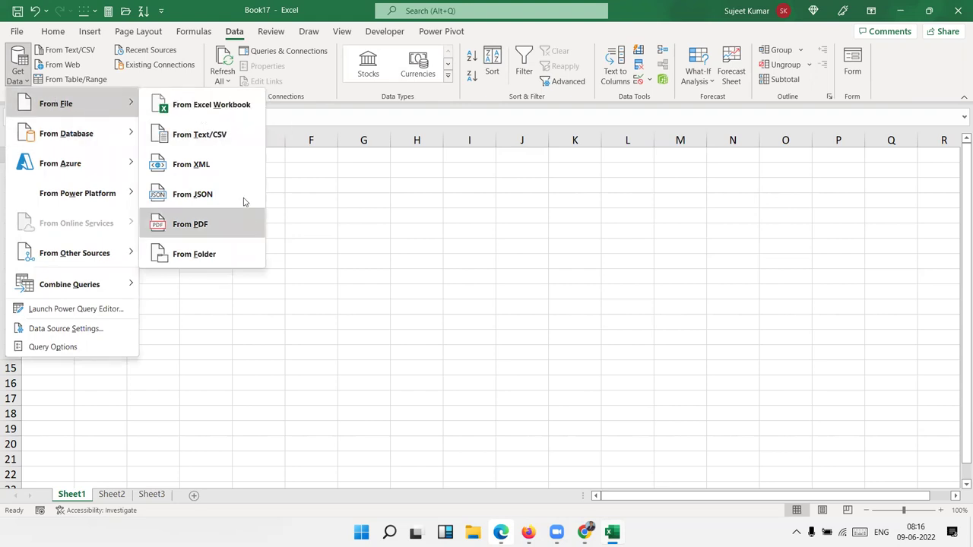
click(229, 107)
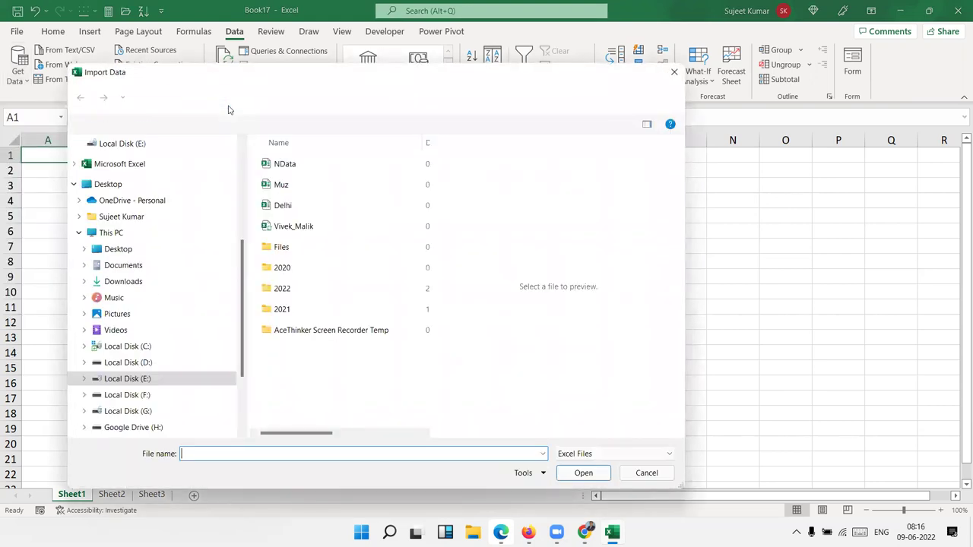
click(317, 163)
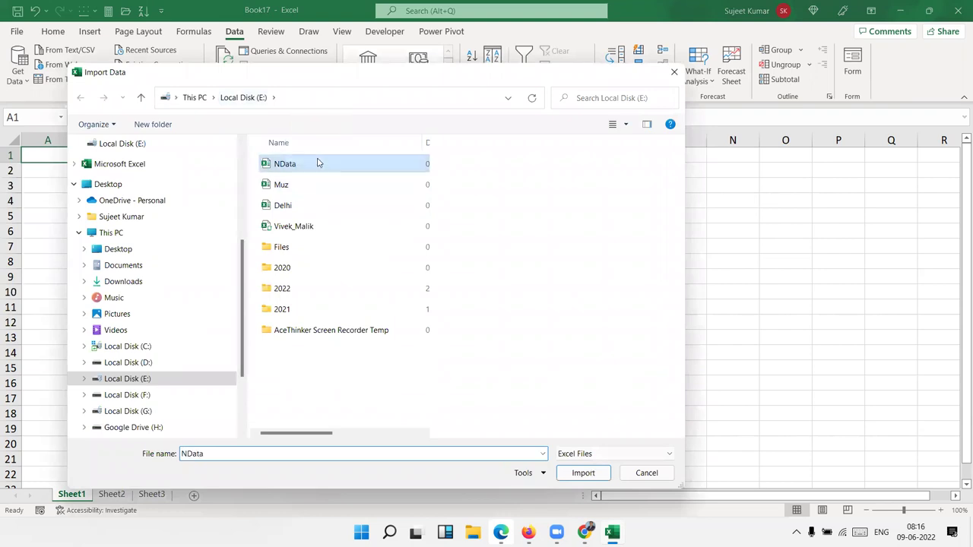
click(586, 474)
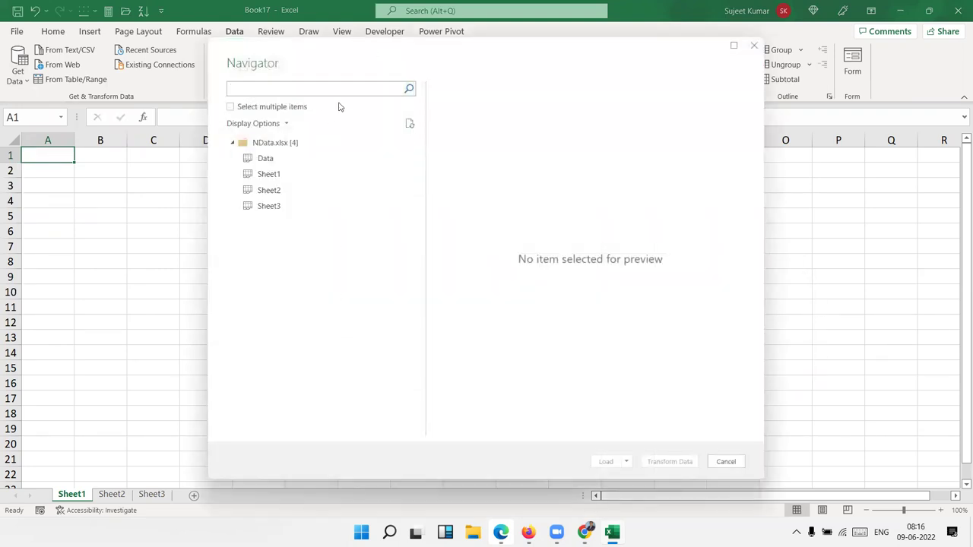
click(262, 161)
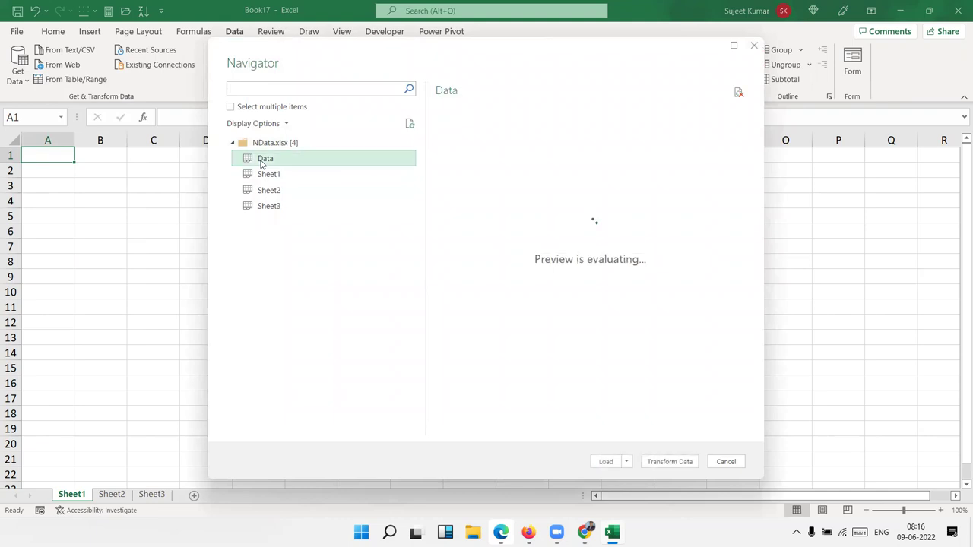
drag(470, 433, 460, 434)
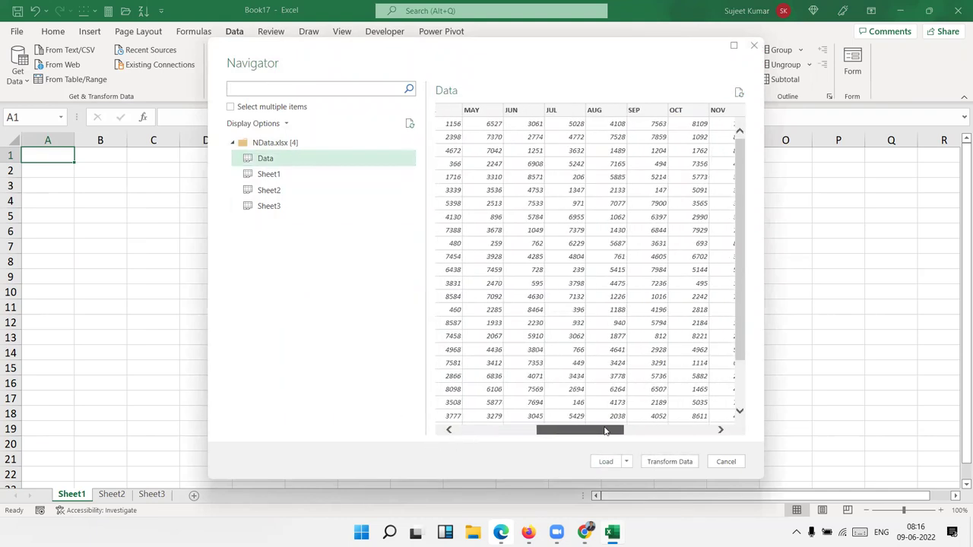
click(603, 461)
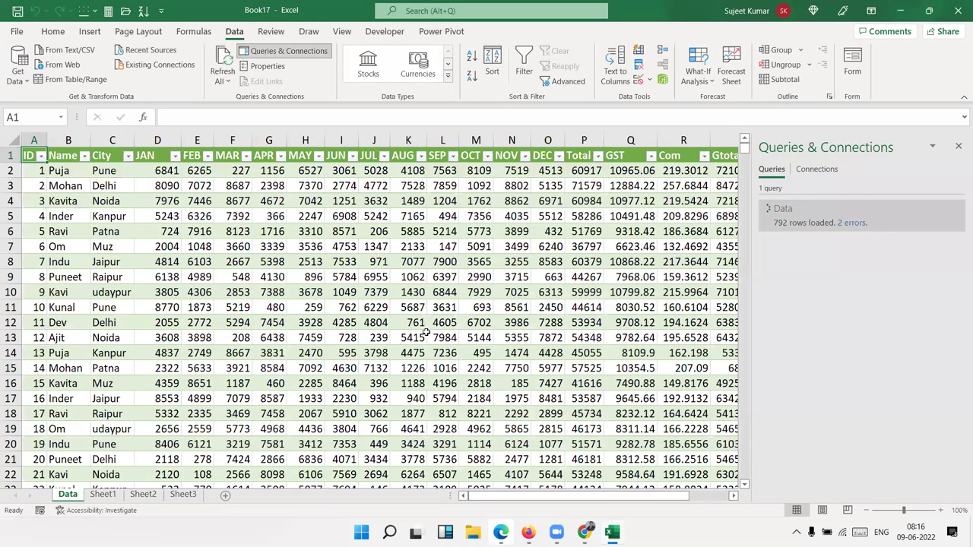
Close the Queries & Connections pane and inspect cells K12, Q5, B1 and C2 of the Data table
click(424, 322)
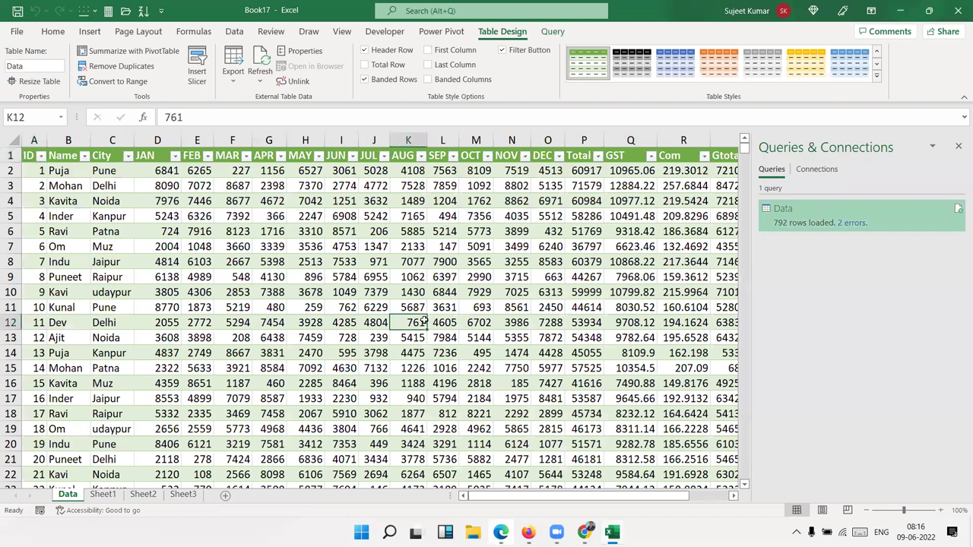
scroll(565, 322, down, 2)
scroll(566, 322, down, 10)
scroll(566, 322, up, 13)
click(958, 148)
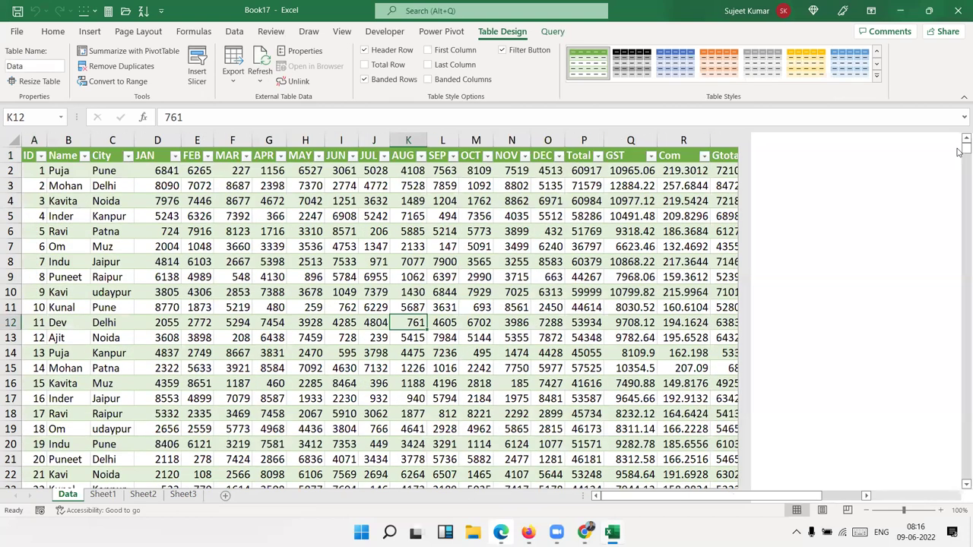
click(630, 216)
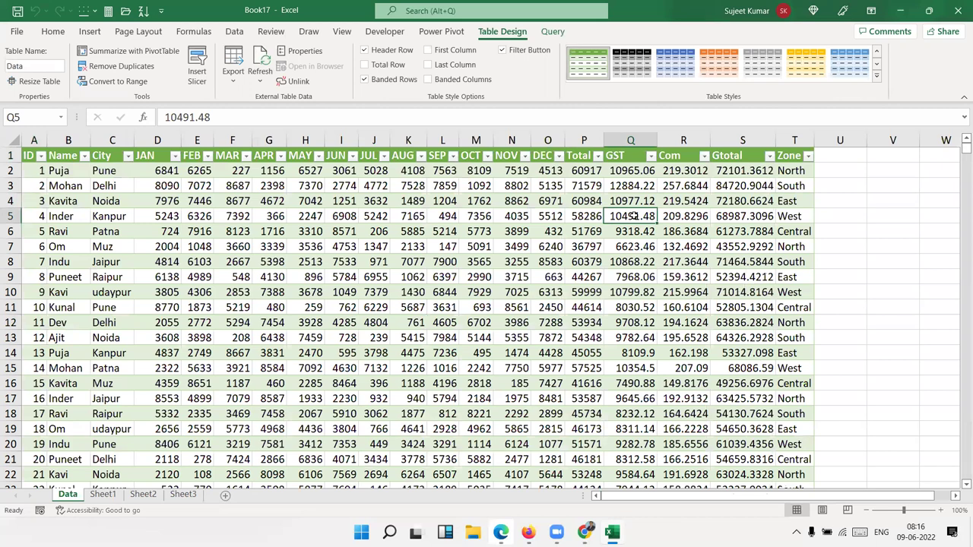
click(68, 158)
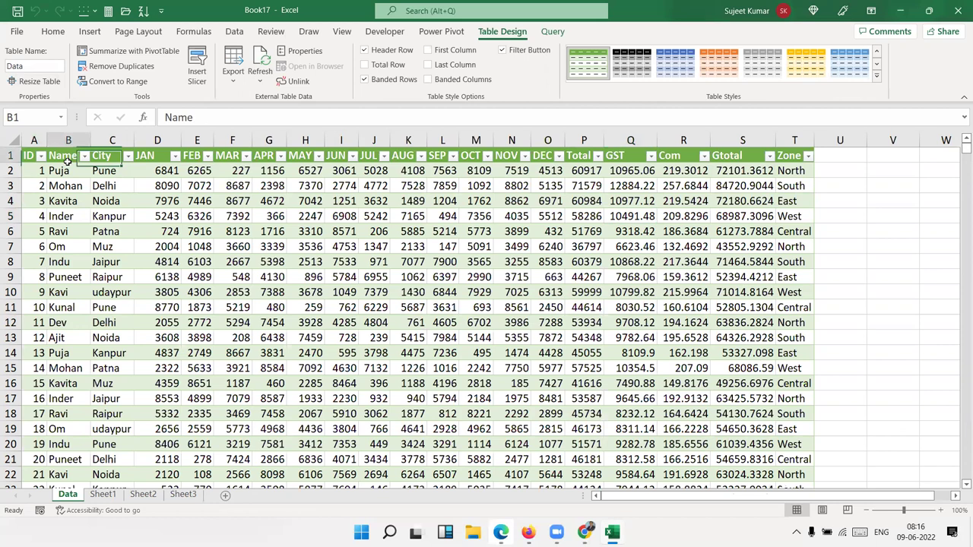
click(120, 170)
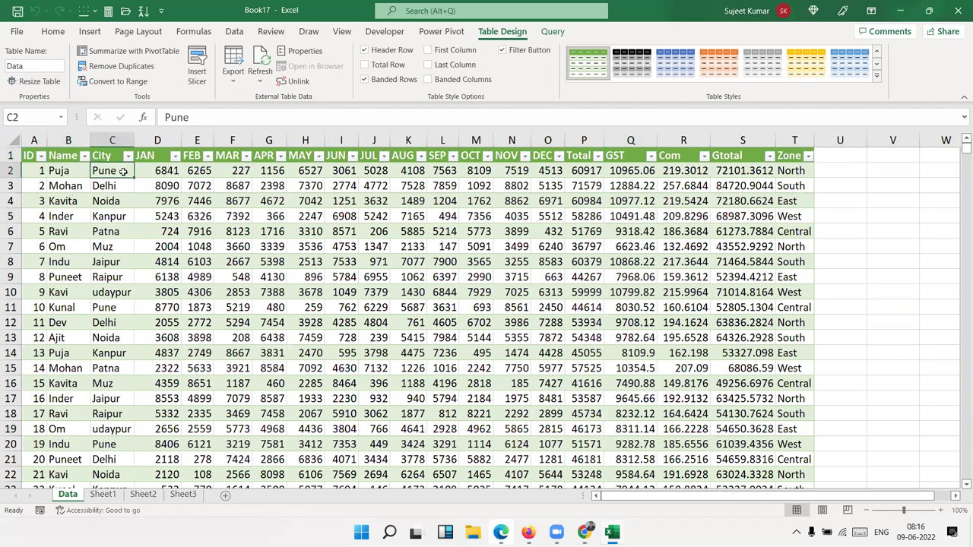
Permanently delete the Data sheet from Book17
right_click(68, 495)
click(104, 338)
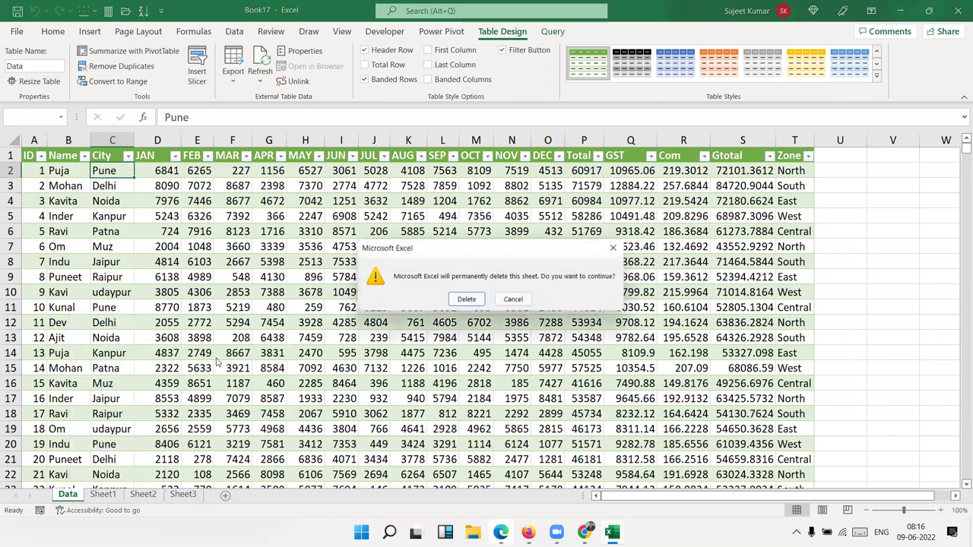
click(465, 296)
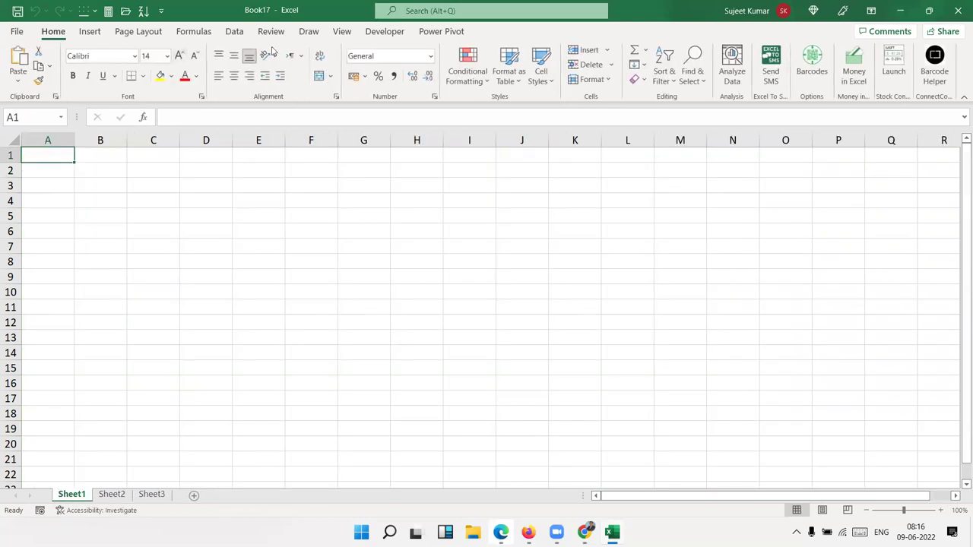
Delete the Data query from Queries & Connections and close the pane
click(238, 33)
click(285, 51)
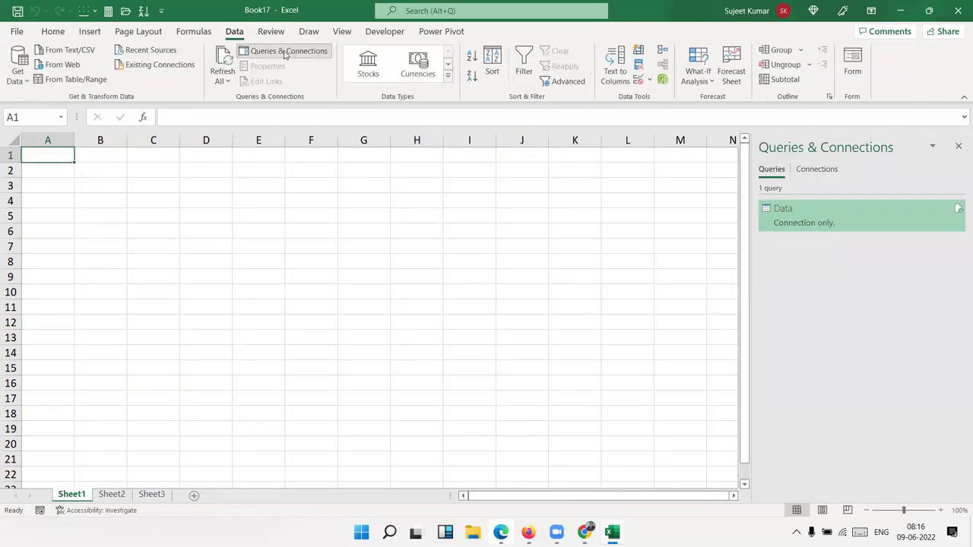
right_click(821, 214)
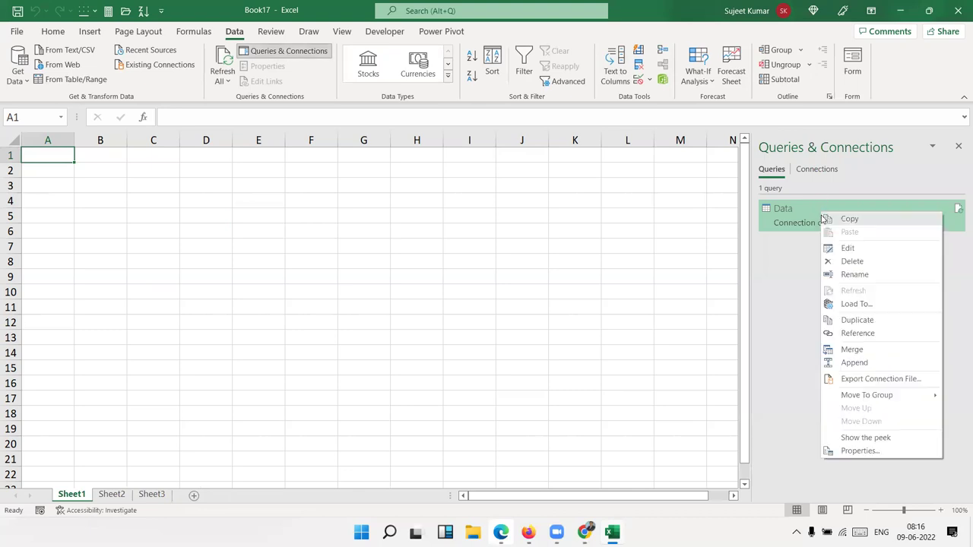
click(852, 261)
click(547, 290)
click(958, 147)
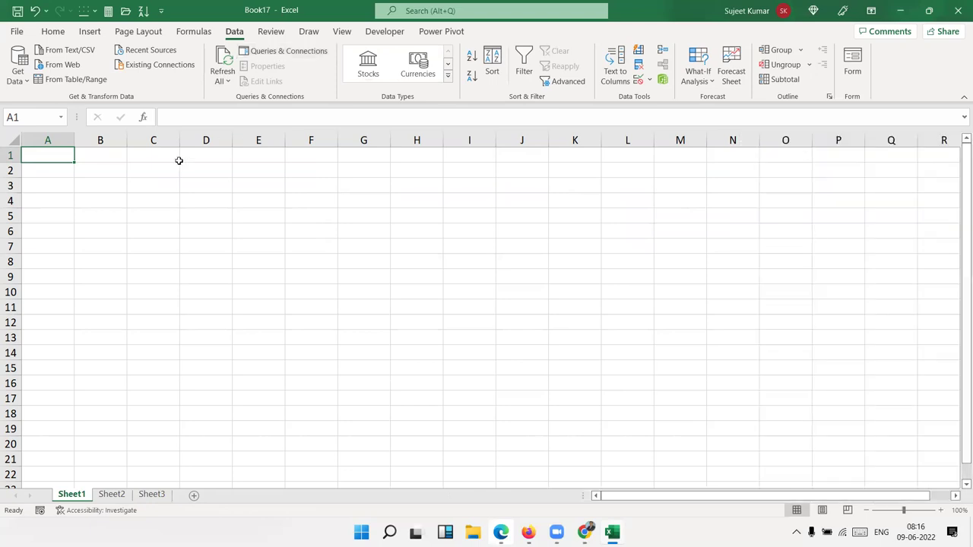
click(10, 82)
Pick NData.xlsx via From Excel Workbook and preview its Data table in the Navigator
mouse_move(23, 101)
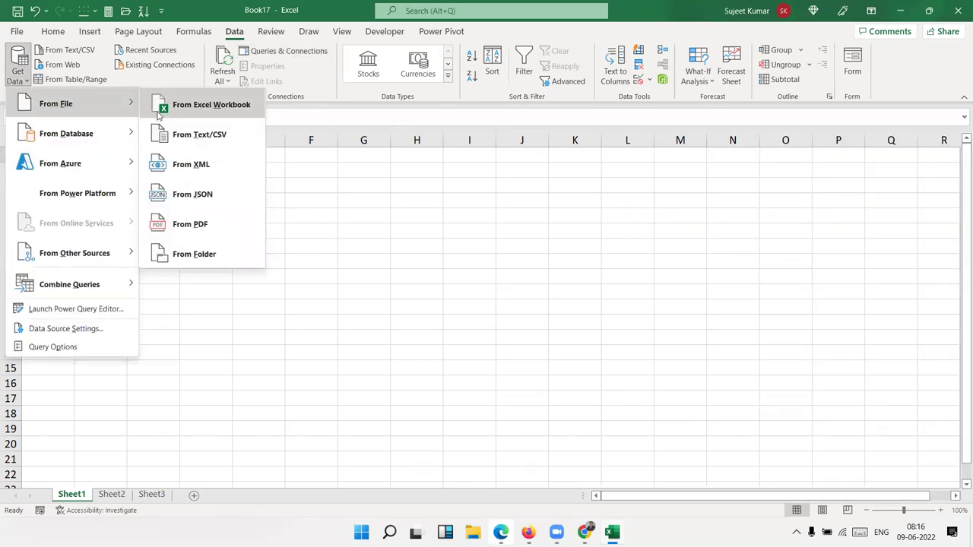
click(159, 107)
click(266, 165)
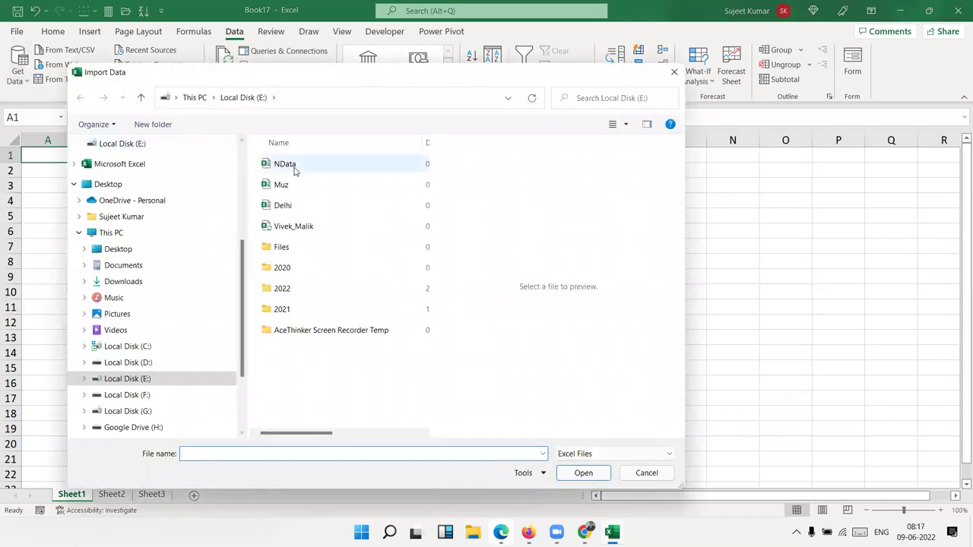
click(583, 473)
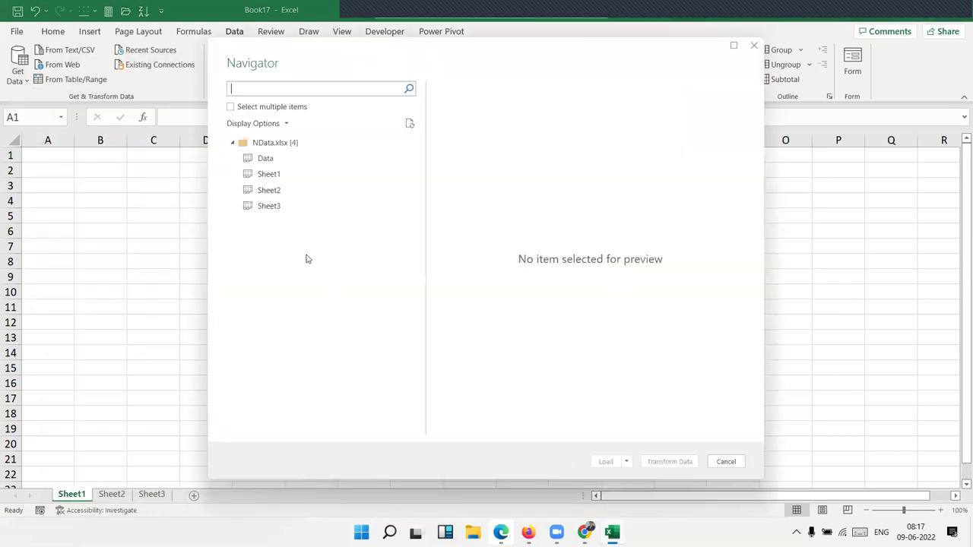
click(267, 160)
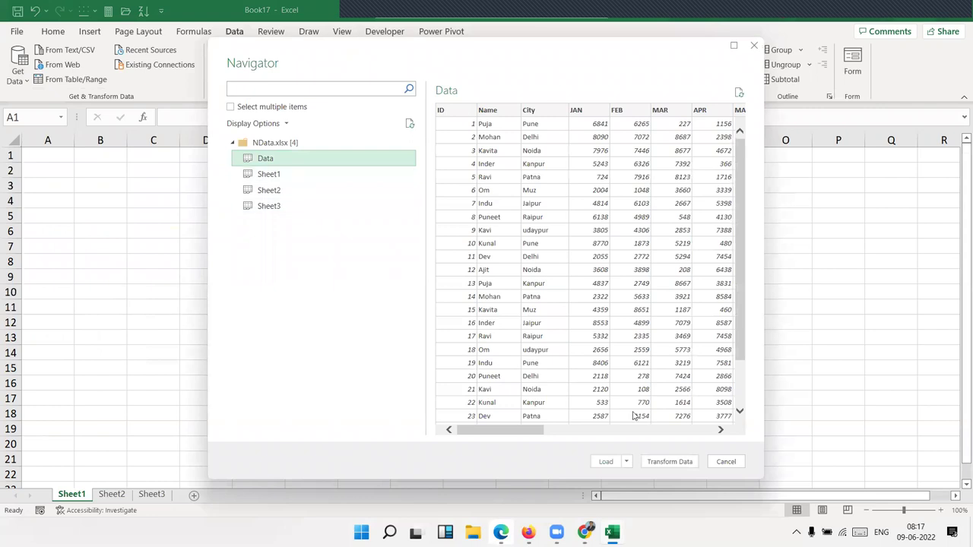
click(606, 463)
Open the Data table in the Power Query Editor and inspect a few of its cells
click(666, 462)
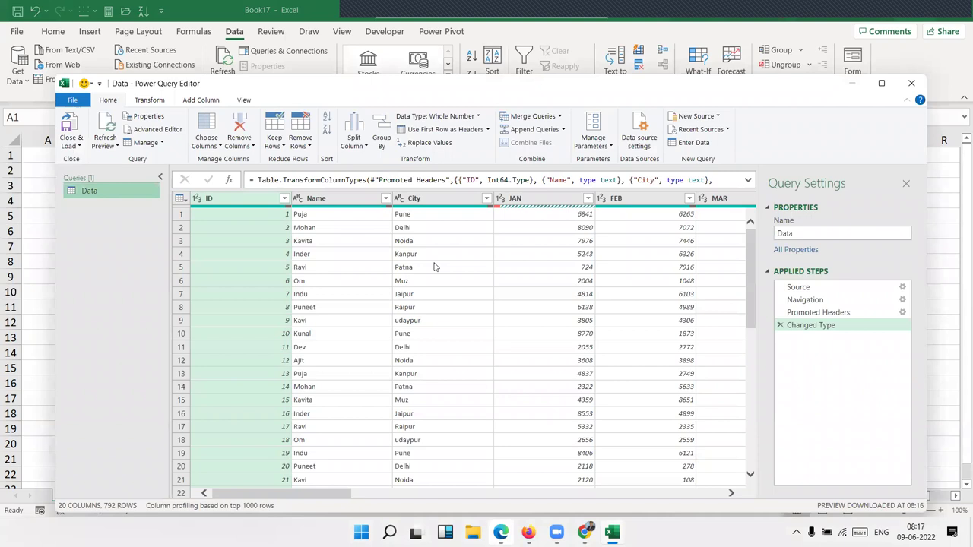
click(511, 254)
click(530, 220)
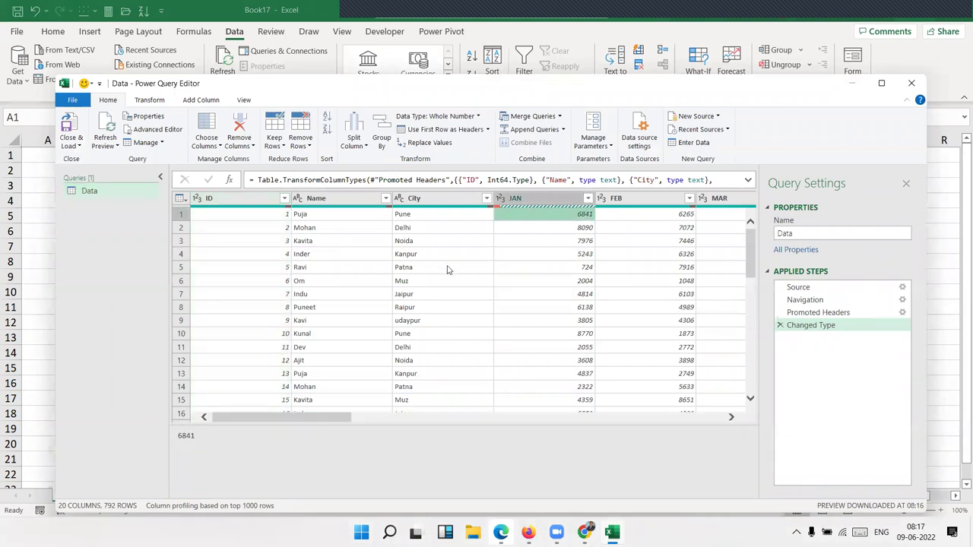
click(447, 268)
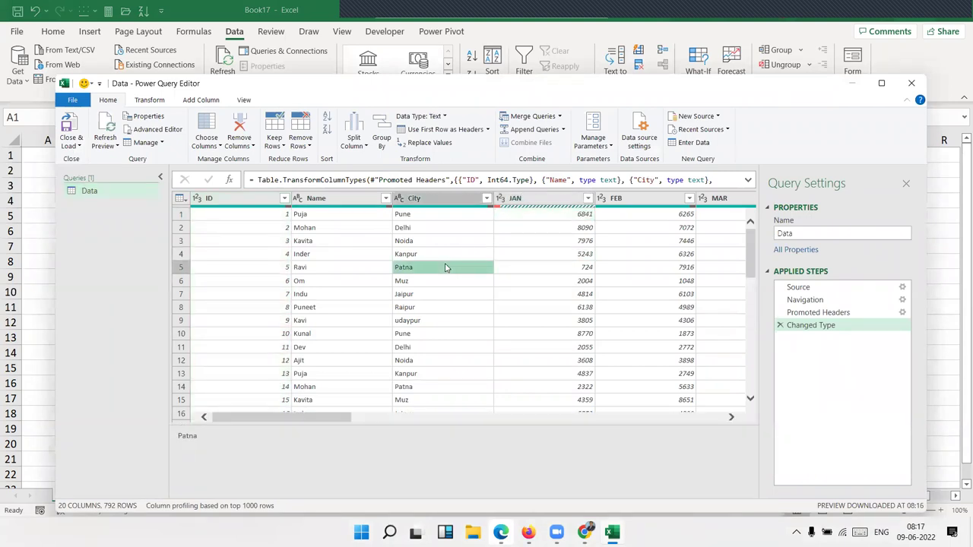
click(324, 235)
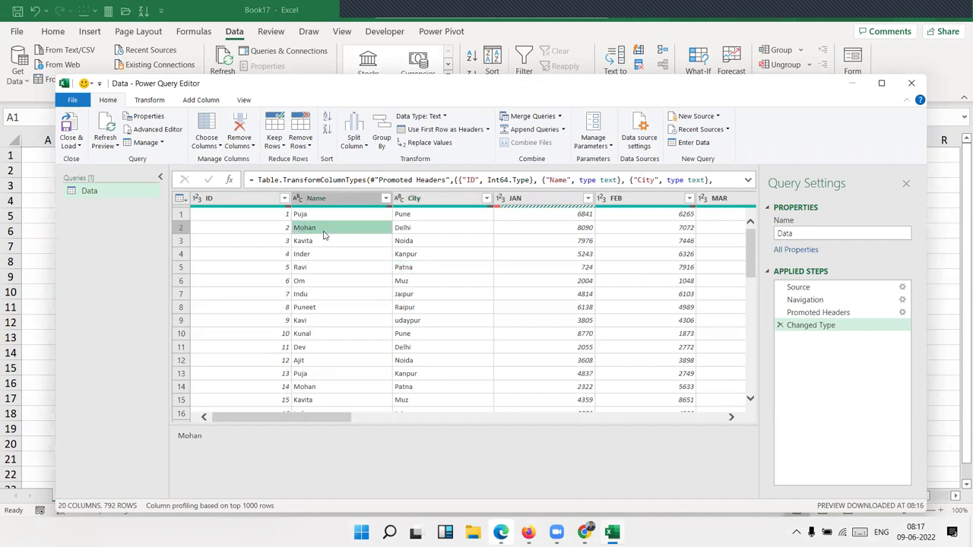
Filter the Name column to only Ajit and Dev, then Close & Load the result
click(385, 198)
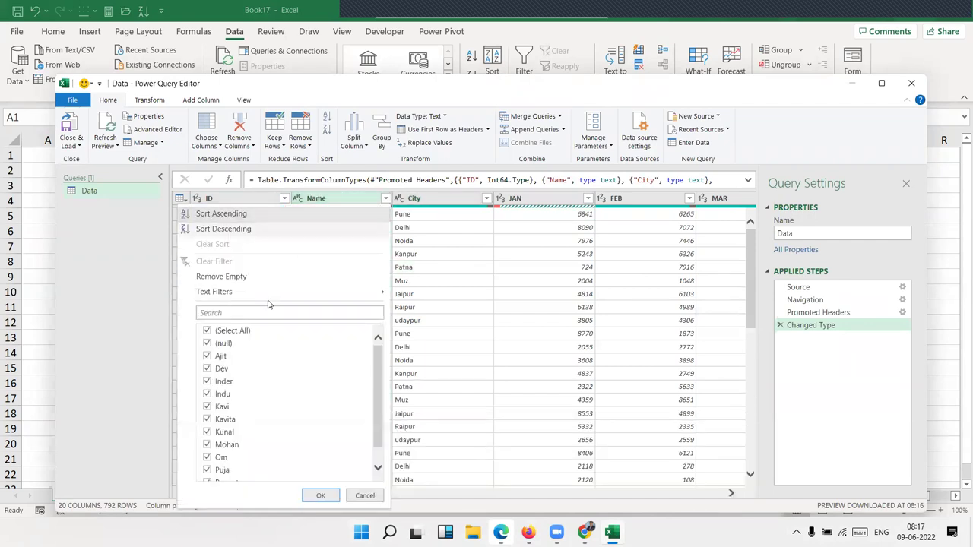
click(232, 331)
click(220, 356)
click(218, 370)
click(320, 496)
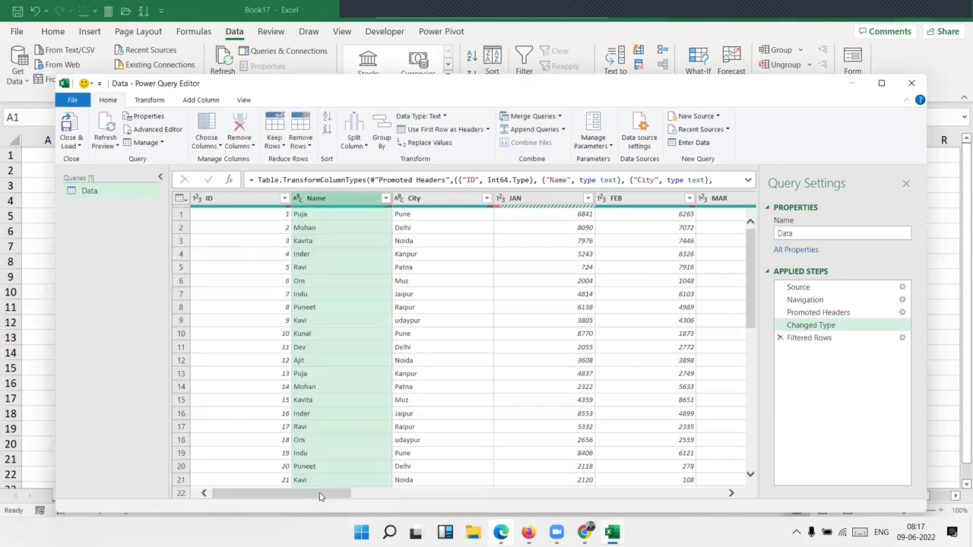
scroll(322, 301, up, 5)
scroll(322, 300, up, 5)
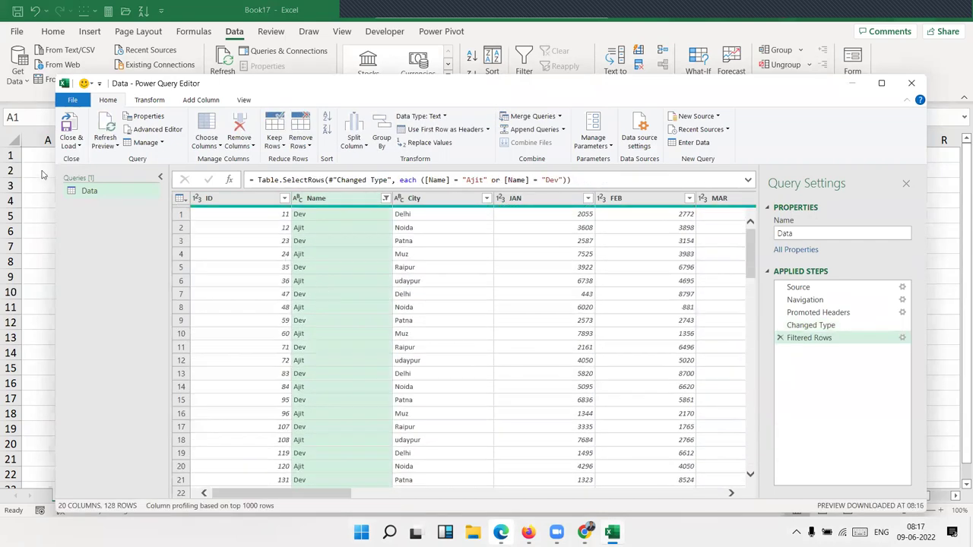
click(69, 126)
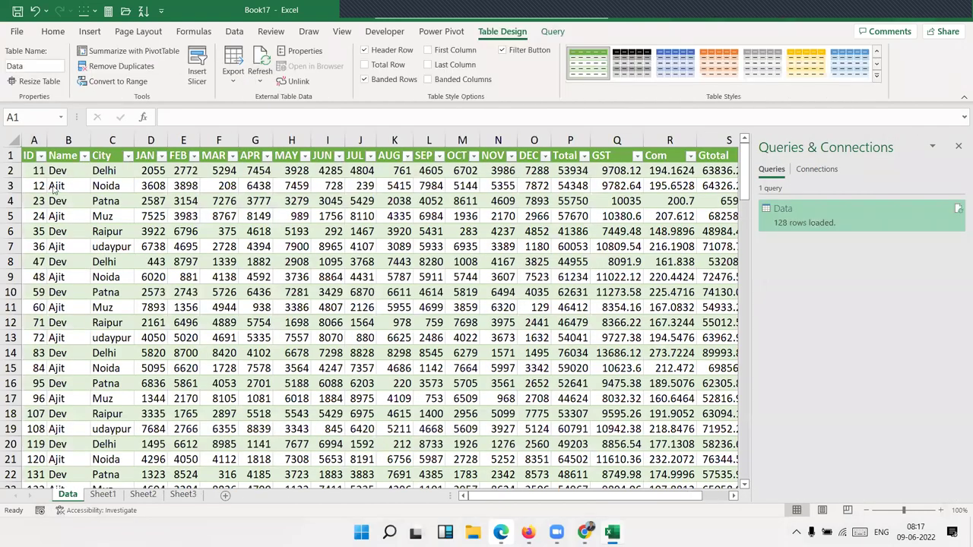
Scroll through the loaded Data sheet to review the 128 Ajit and Dev rows
scroll(73, 247, down, 1)
scroll(73, 247, down, 15)
scroll(74, 249, down, 2)
scroll(74, 249, up, 8)
scroll(74, 247, up, 3)
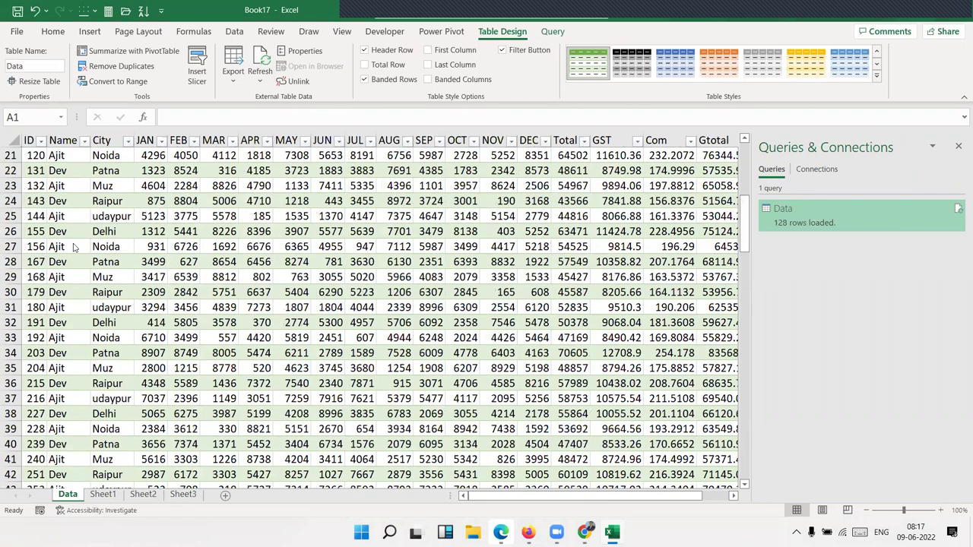
scroll(74, 247, up, 2)
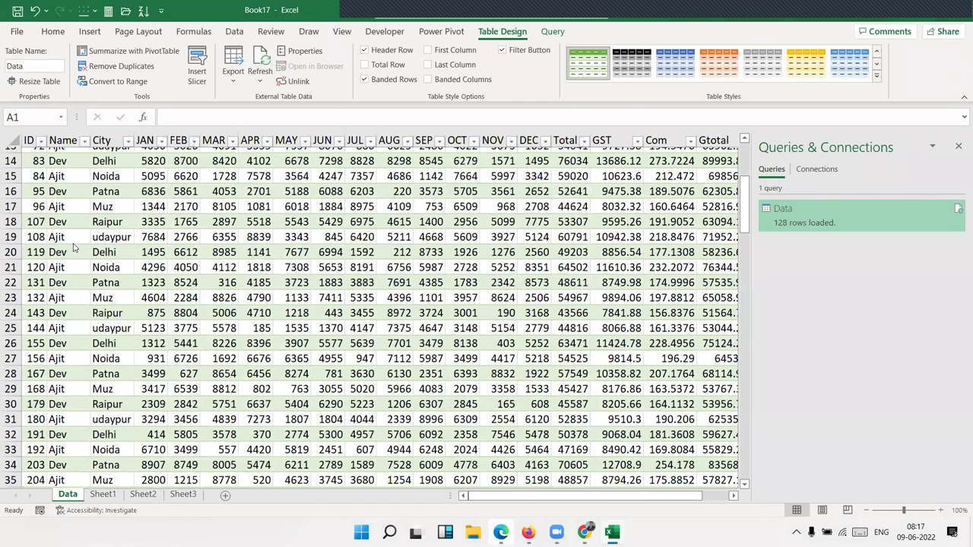
scroll(74, 247, up, 2)
scroll(74, 247, up, 2)
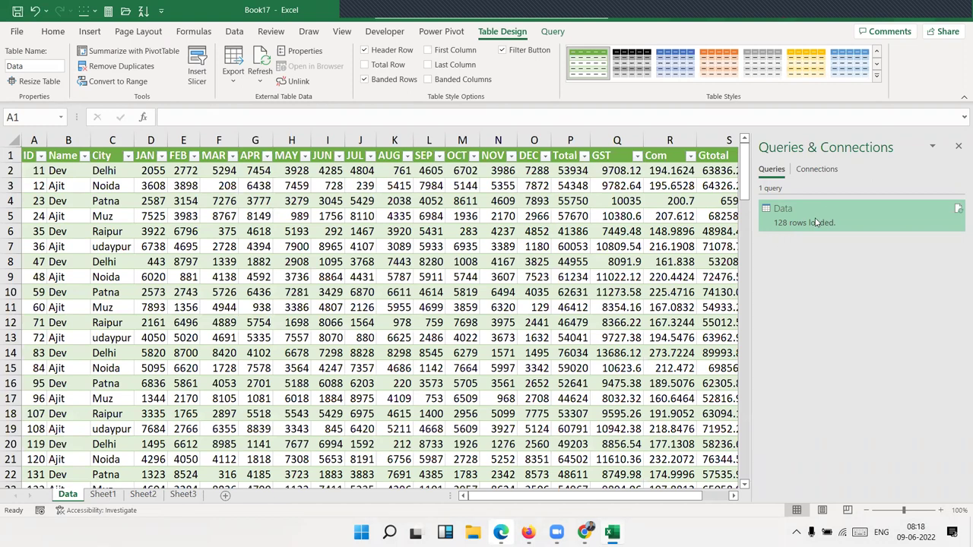
Reopen the Data query in Power Query, check the City filter without changes, and close the editor
mouse_move(807, 222)
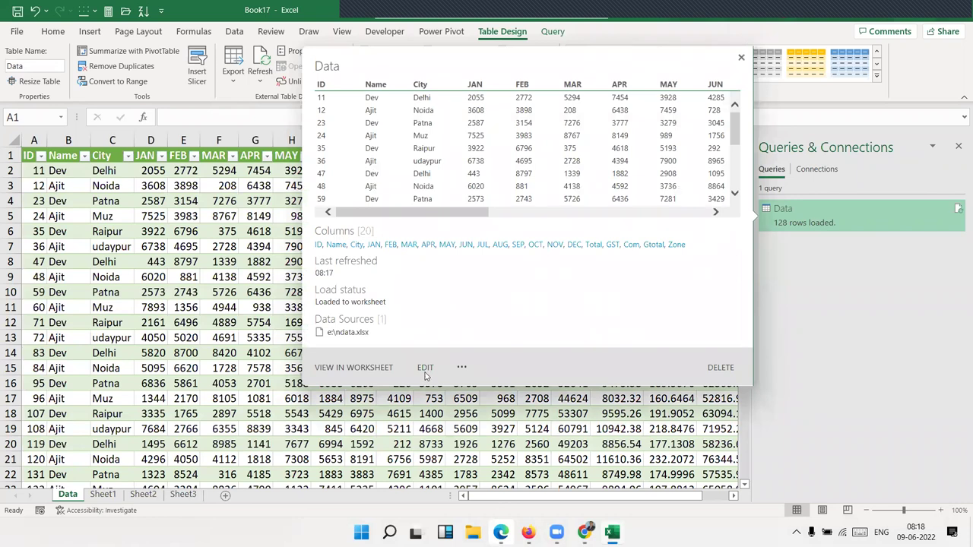
click(426, 370)
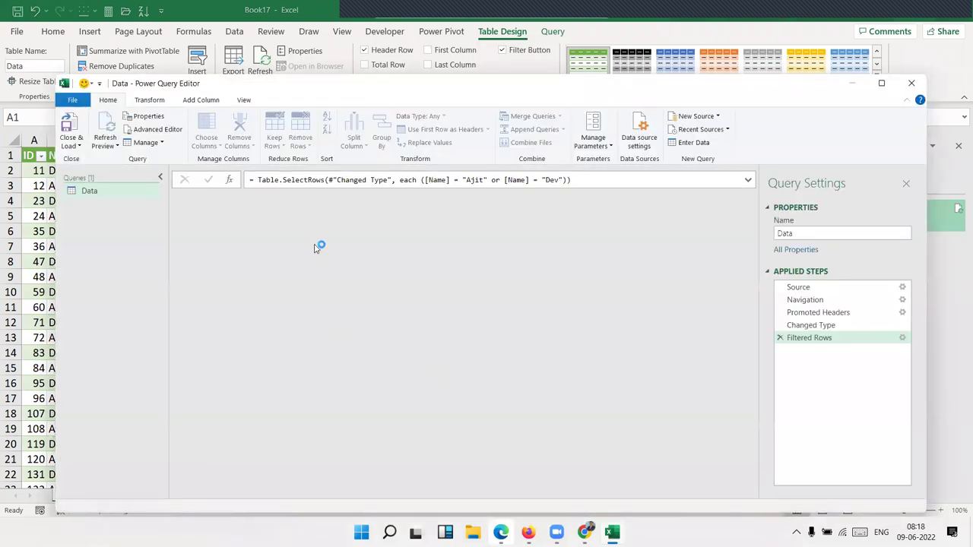
click(433, 199)
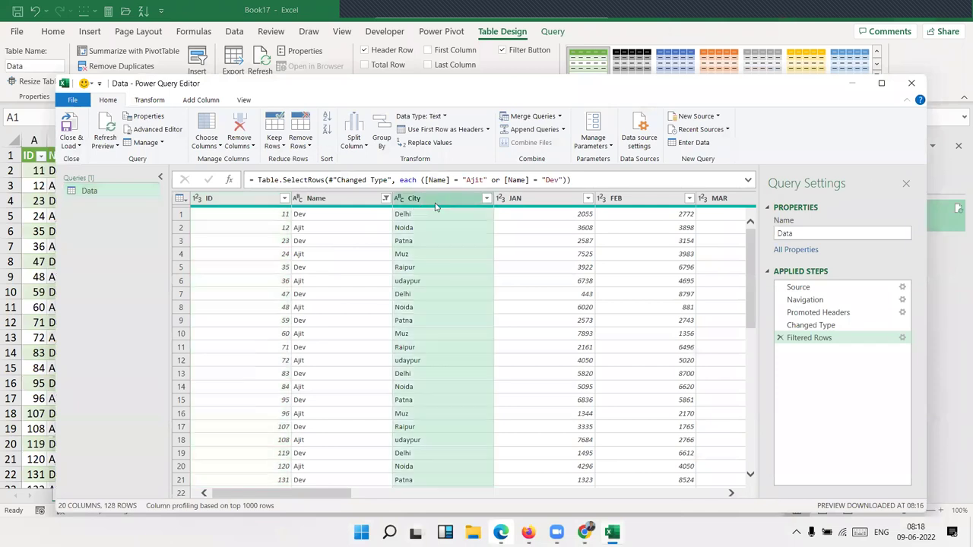
click(487, 198)
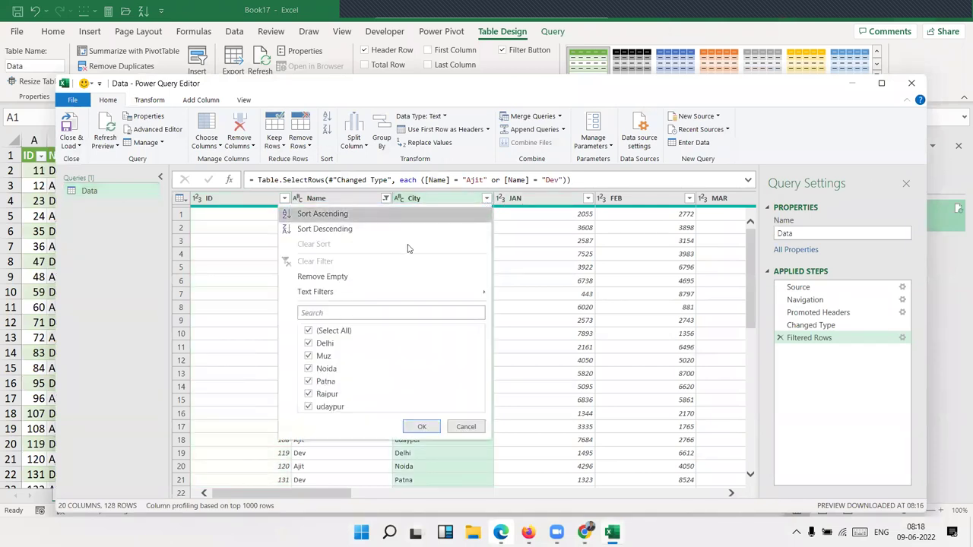
mouse_move(350, 289)
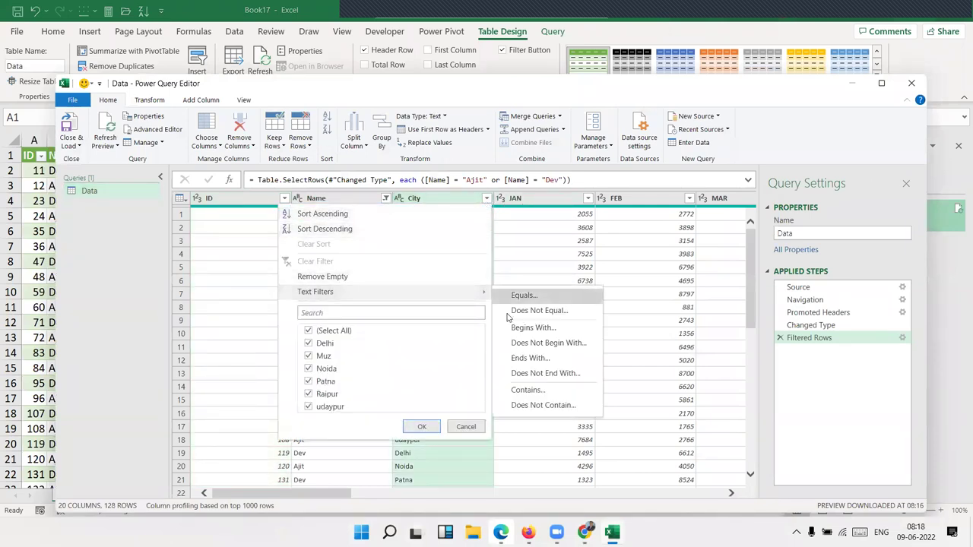
click(591, 245)
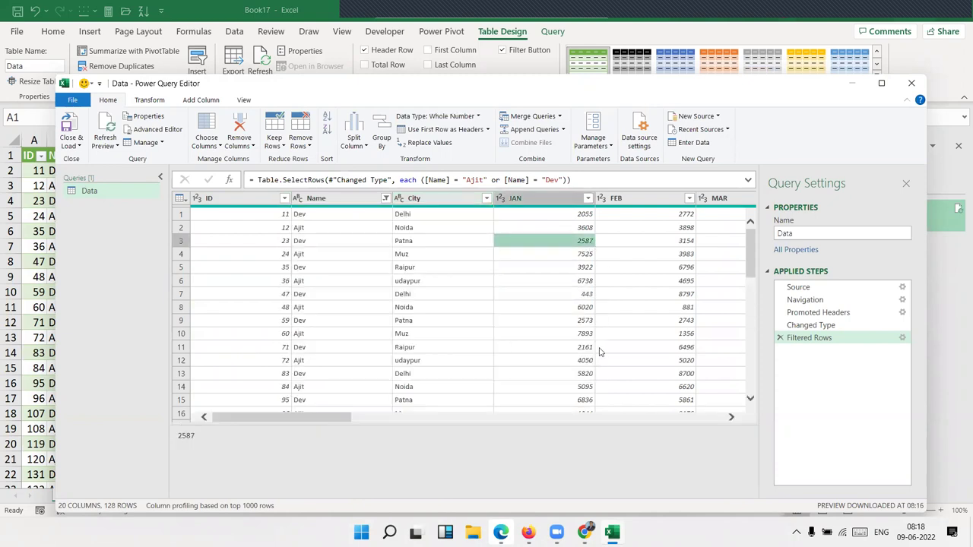
drag(343, 417, 696, 423)
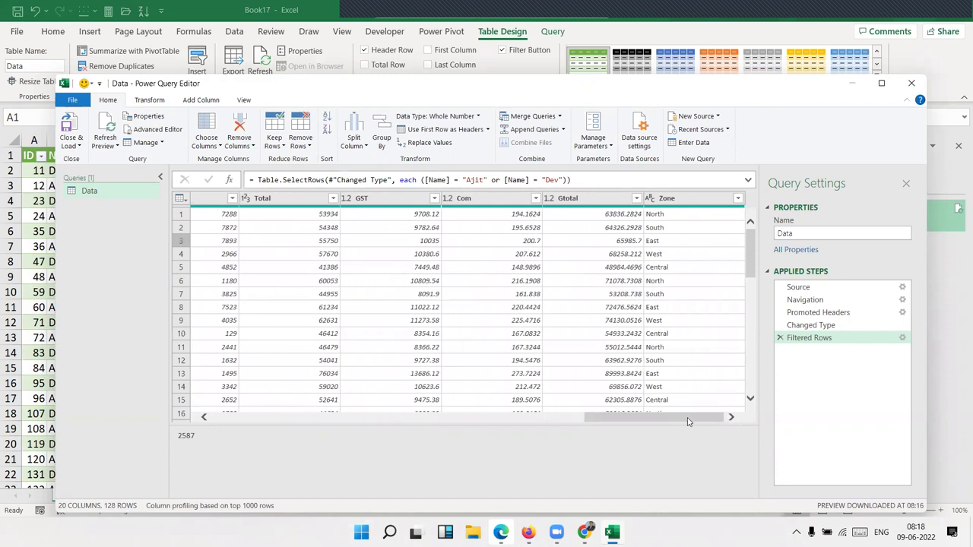
drag(688, 420, 217, 416)
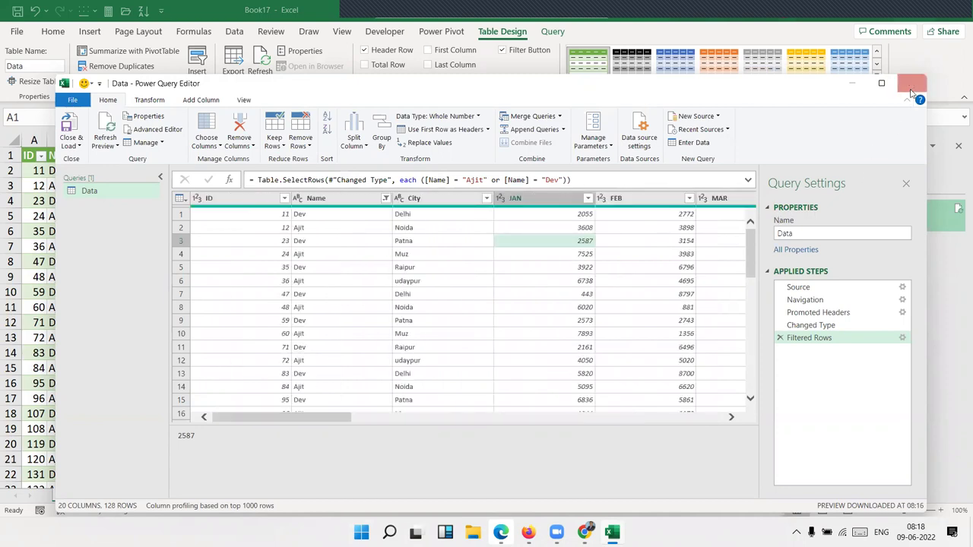
click(911, 90)
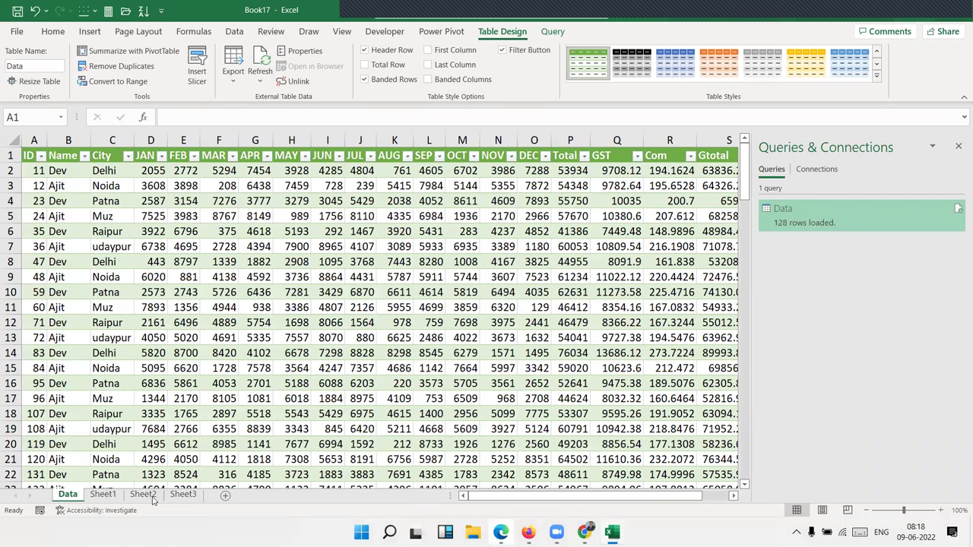
Minimize and restore Excel, then switch to the empty Sheet1
click(612, 532)
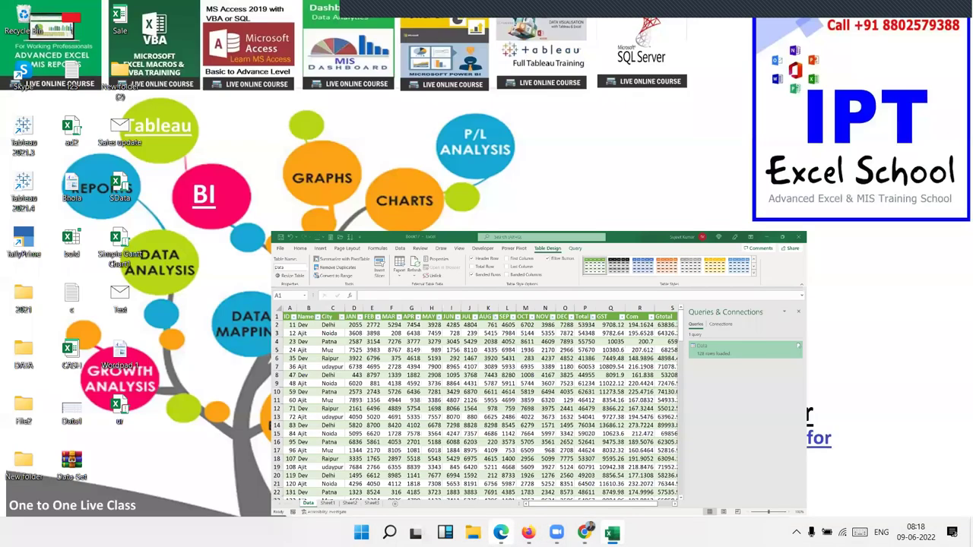
click(266, 428)
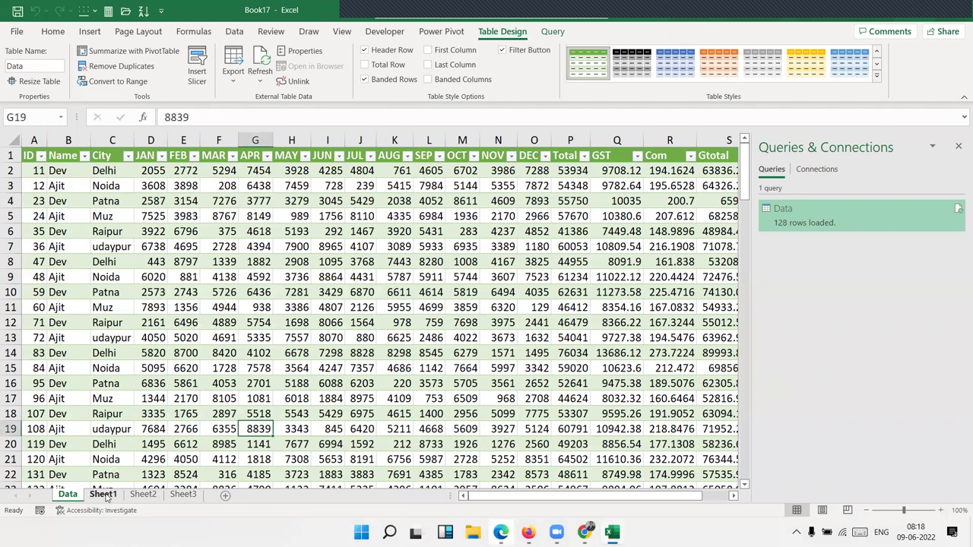
click(106, 495)
right_click(66, 495)
click(101, 500)
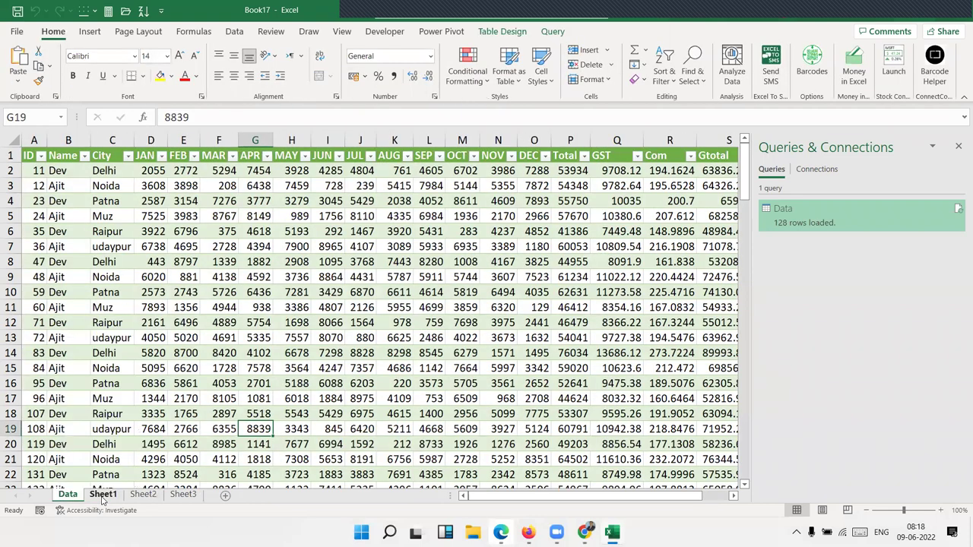
click(108, 495)
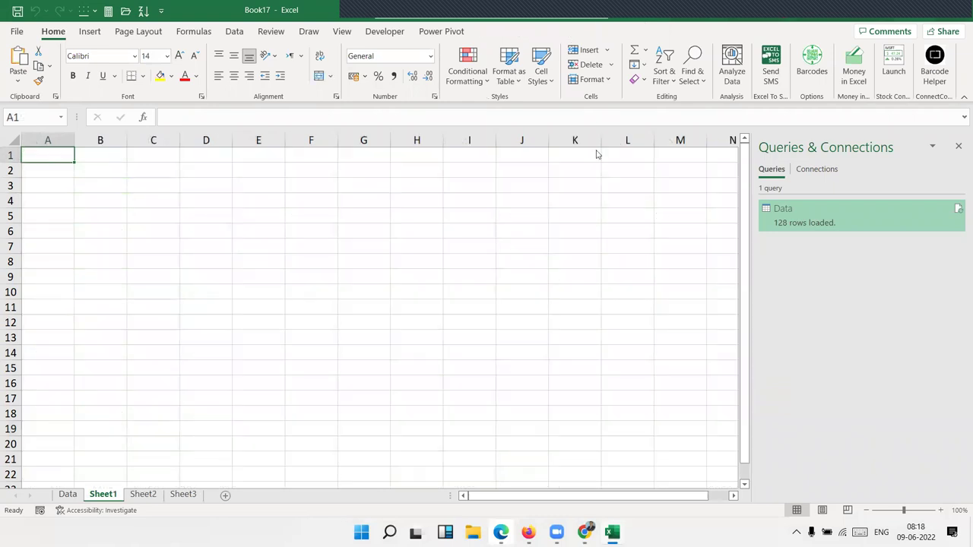
Bring up the From File import options under Get Data on the Data tab
click(234, 31)
click(17, 72)
mouse_move(83, 104)
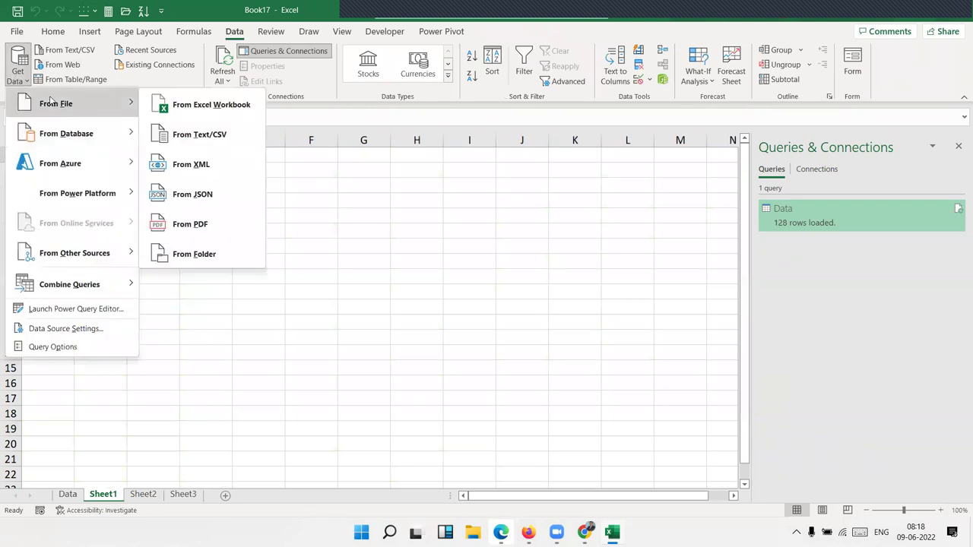
click(217, 137)
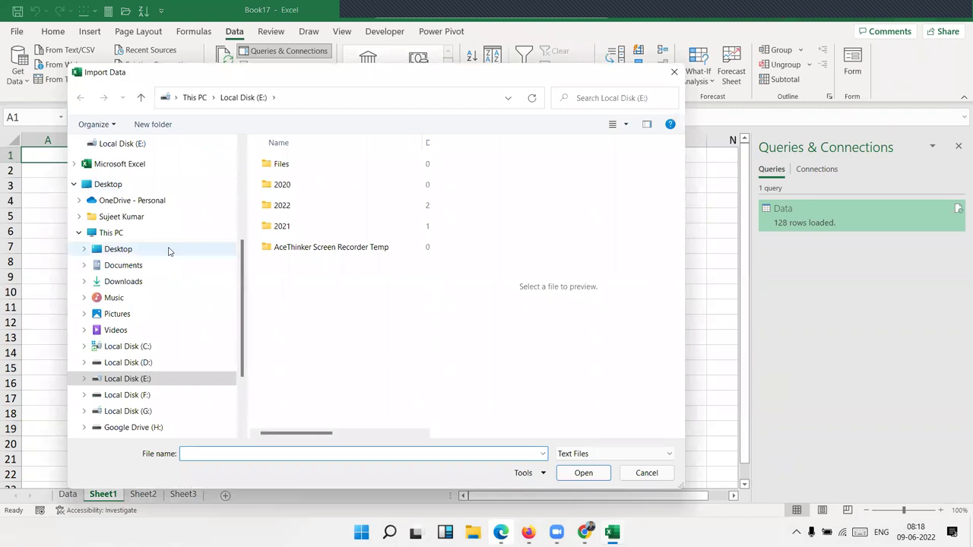
click(126, 189)
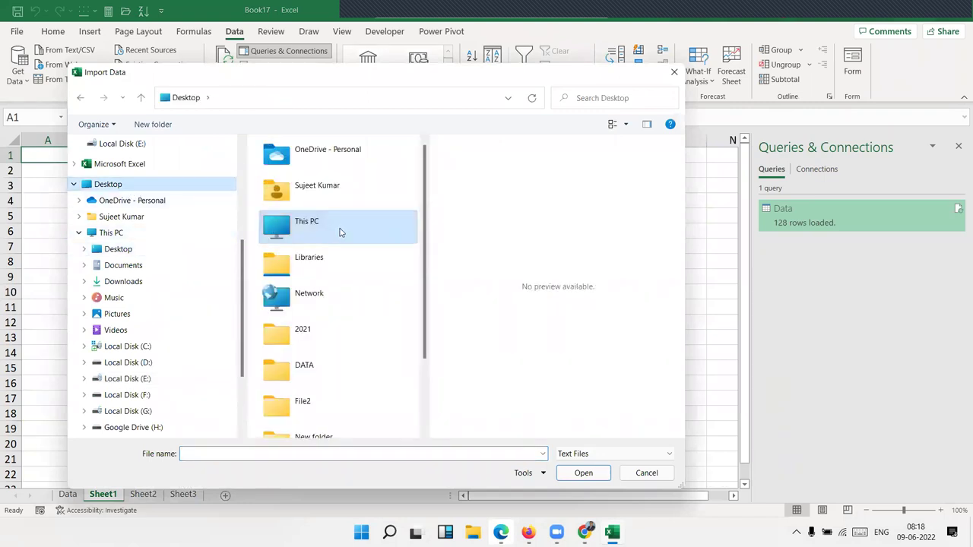
scroll(337, 228, down, 2)
click(318, 423)
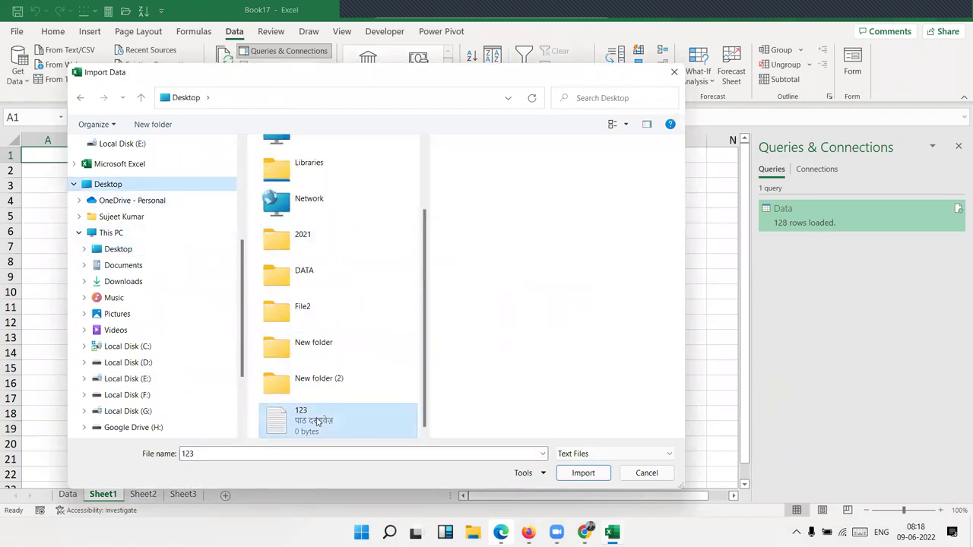
click(583, 472)
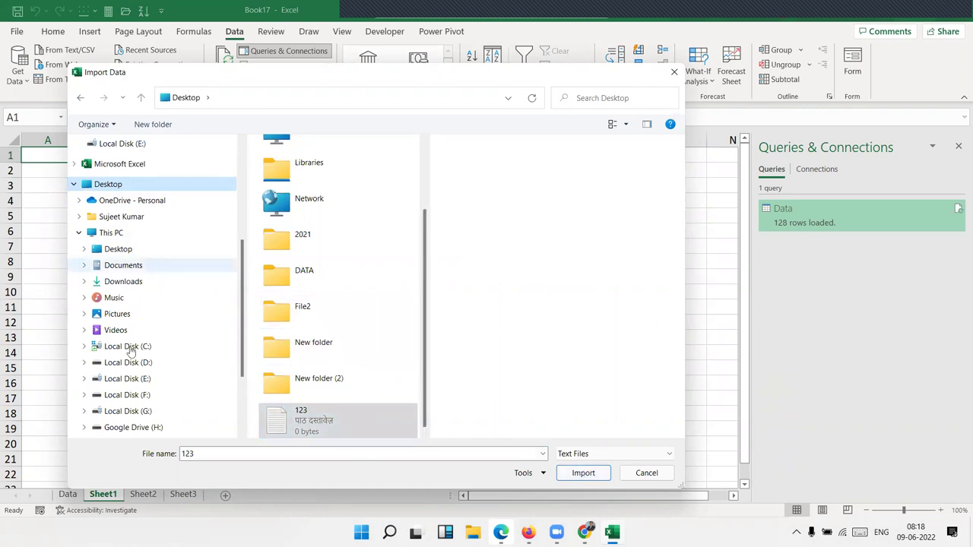
click(137, 378)
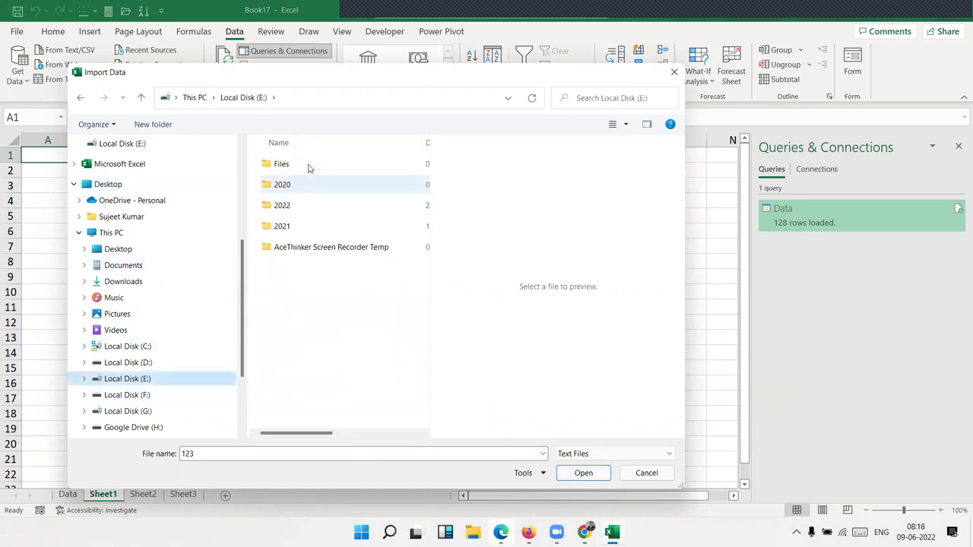
double_click(309, 165)
click(326, 190)
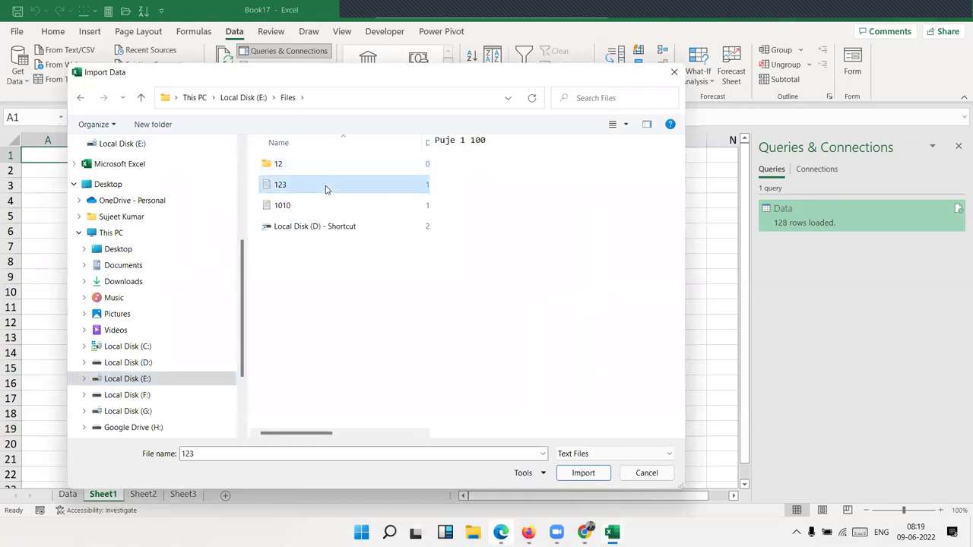
click(320, 210)
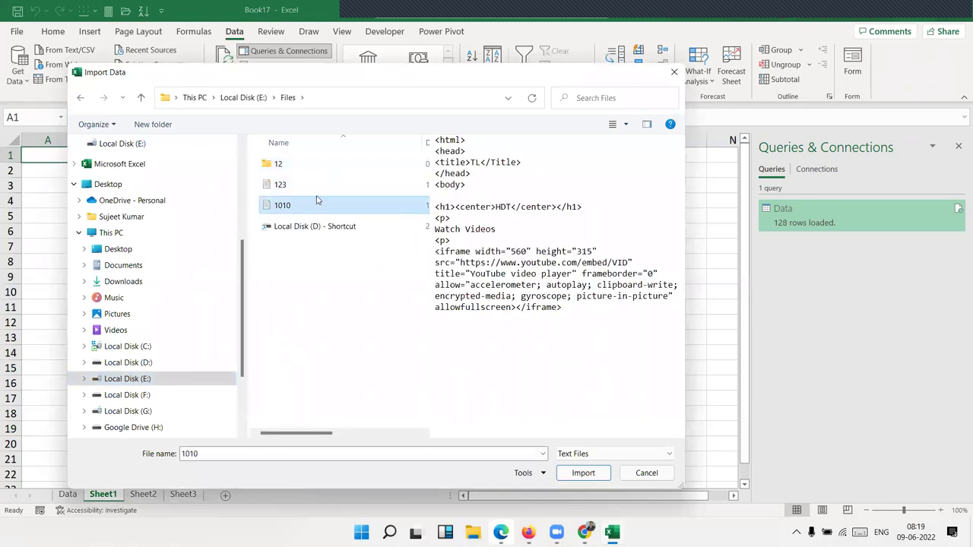
click(316, 190)
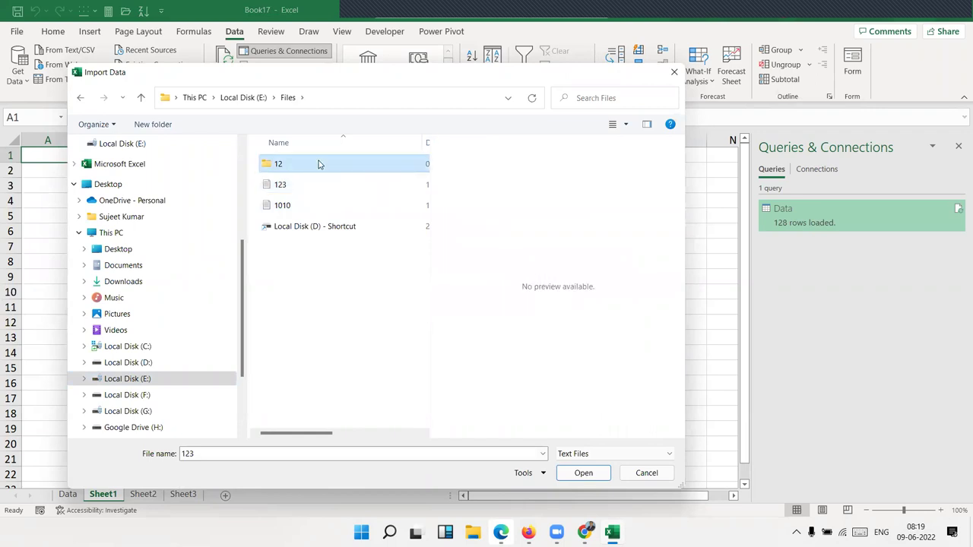
double_click(318, 166)
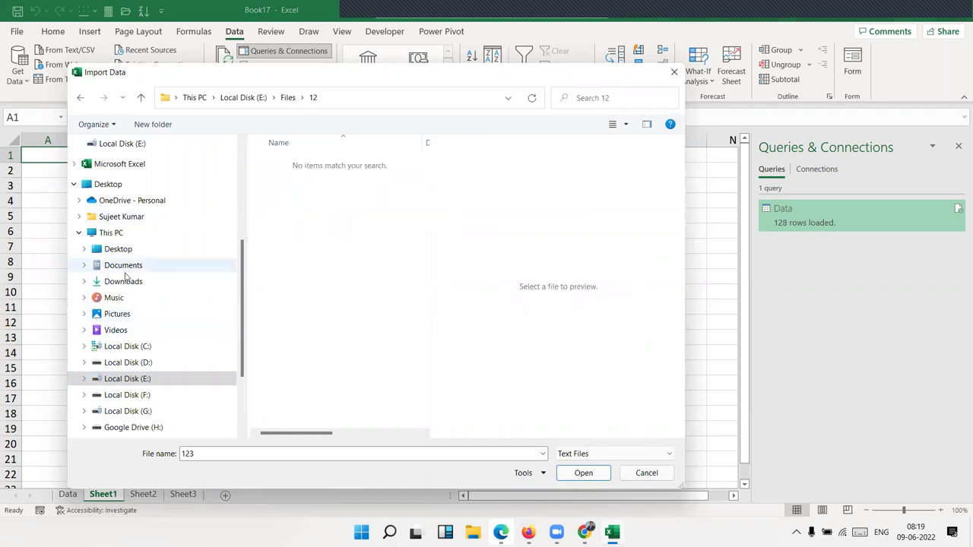
click(143, 398)
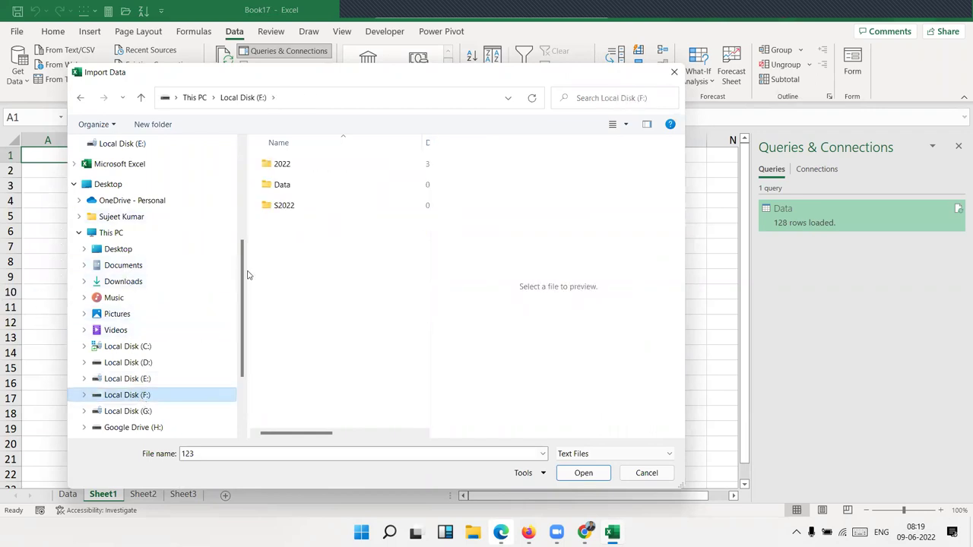
click(147, 412)
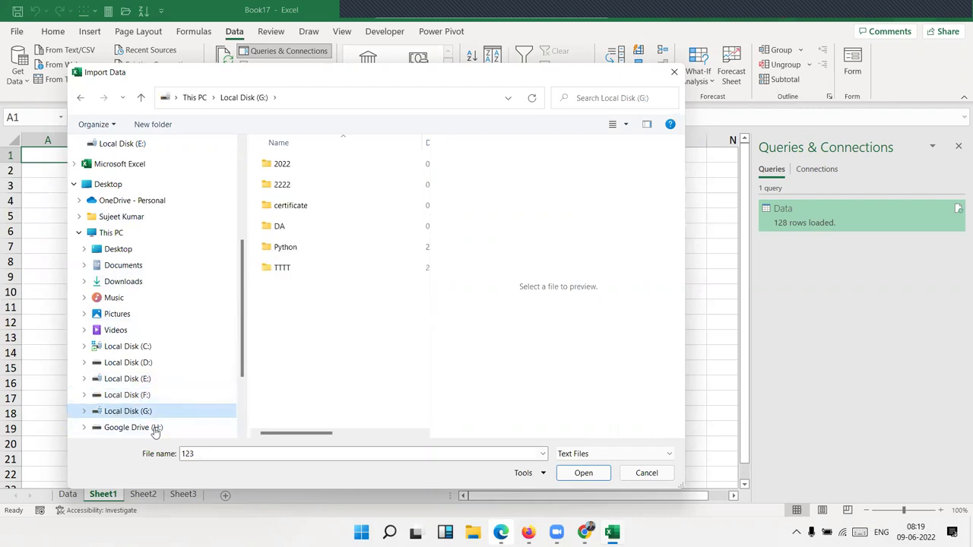
click(153, 432)
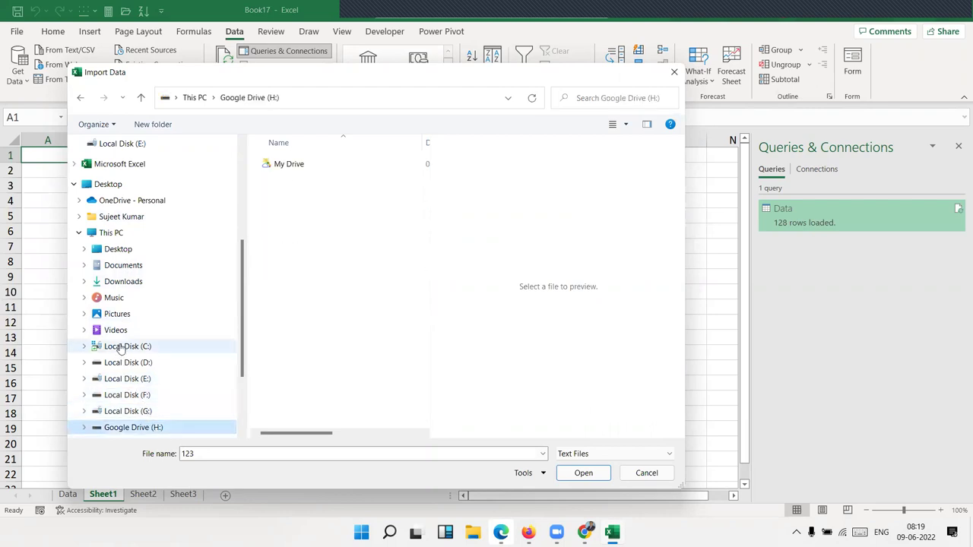
click(126, 364)
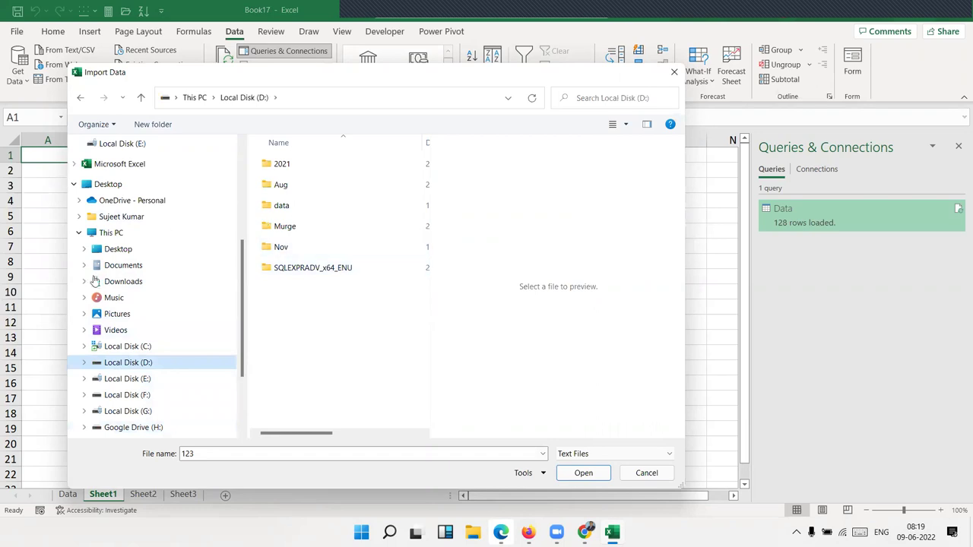
click(112, 237)
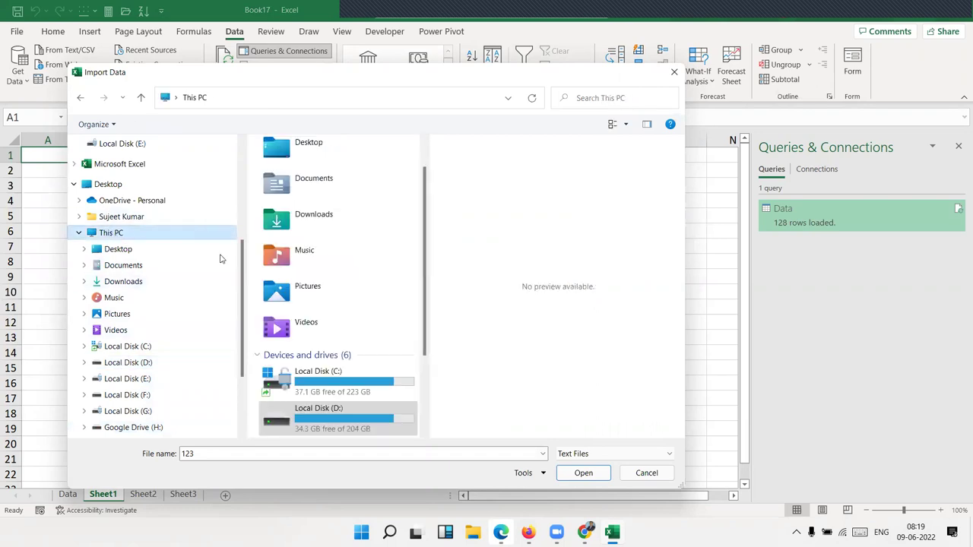
scroll(361, 408, down, 3)
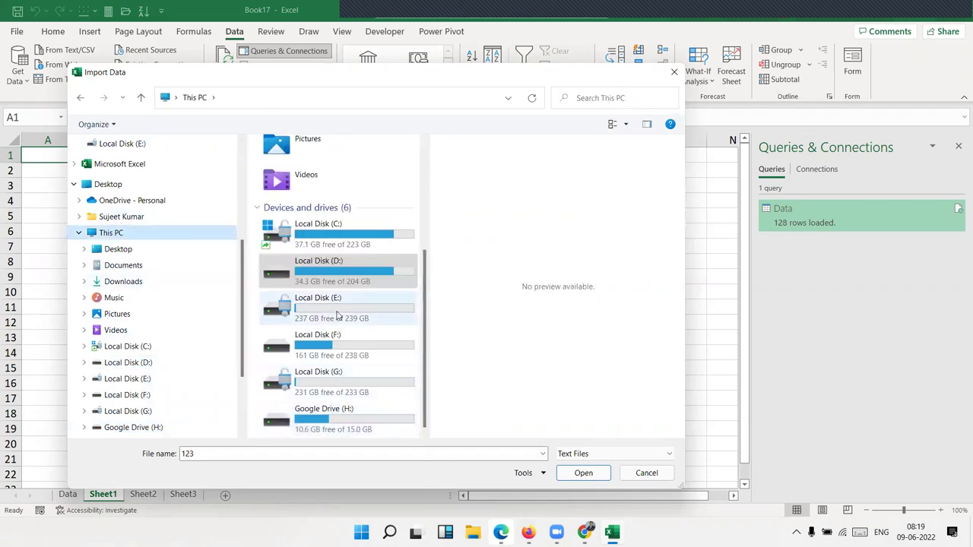
click(121, 254)
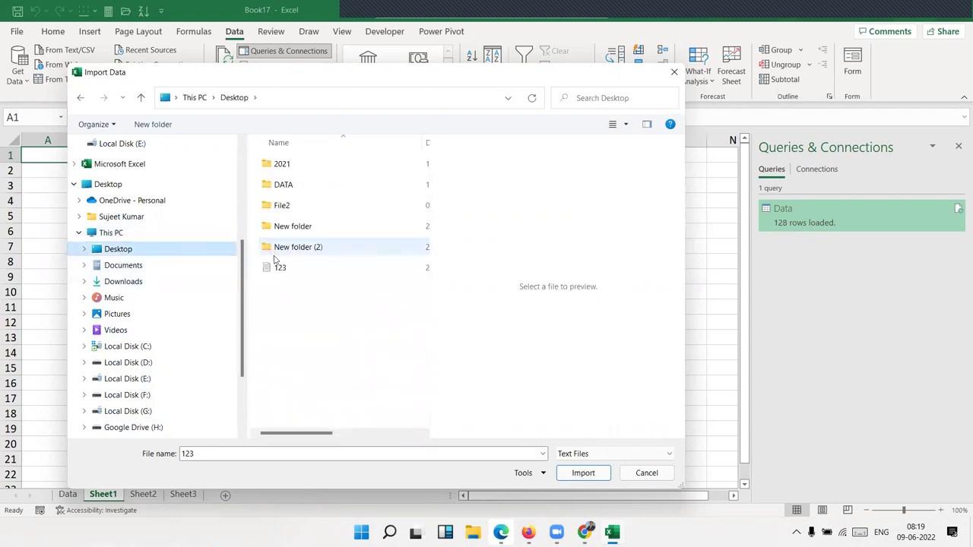
click(280, 268)
click(587, 478)
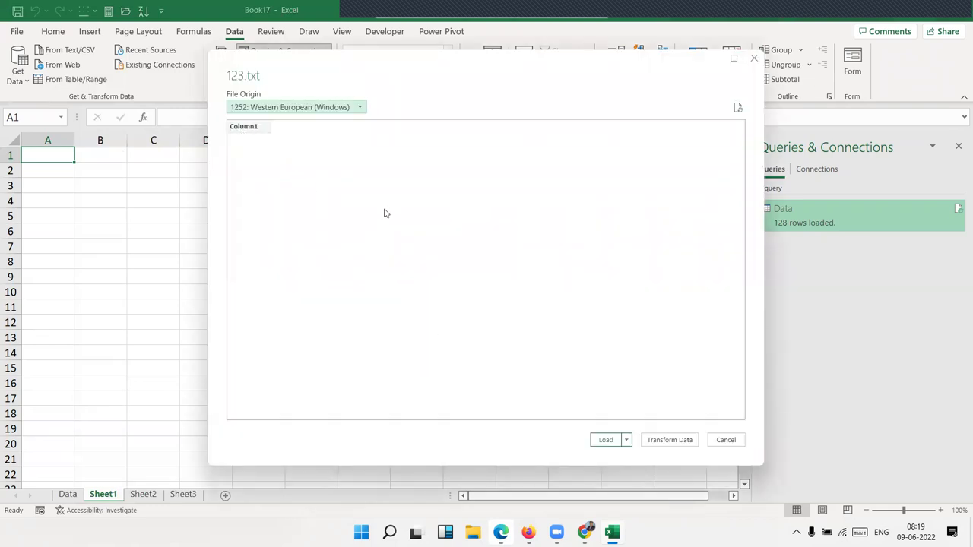
click(726, 441)
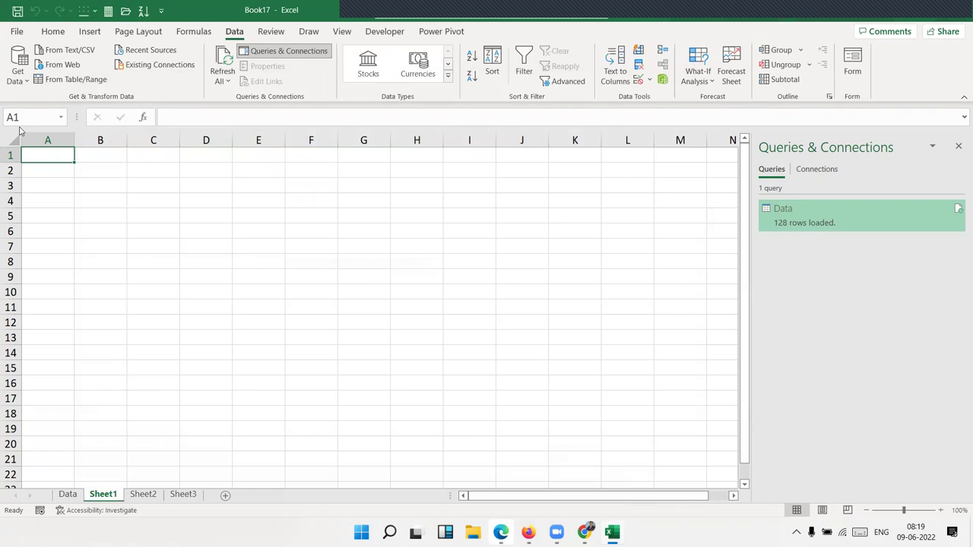
Start a Get Data import from a PDF file
click(24, 80)
mouse_move(30, 103)
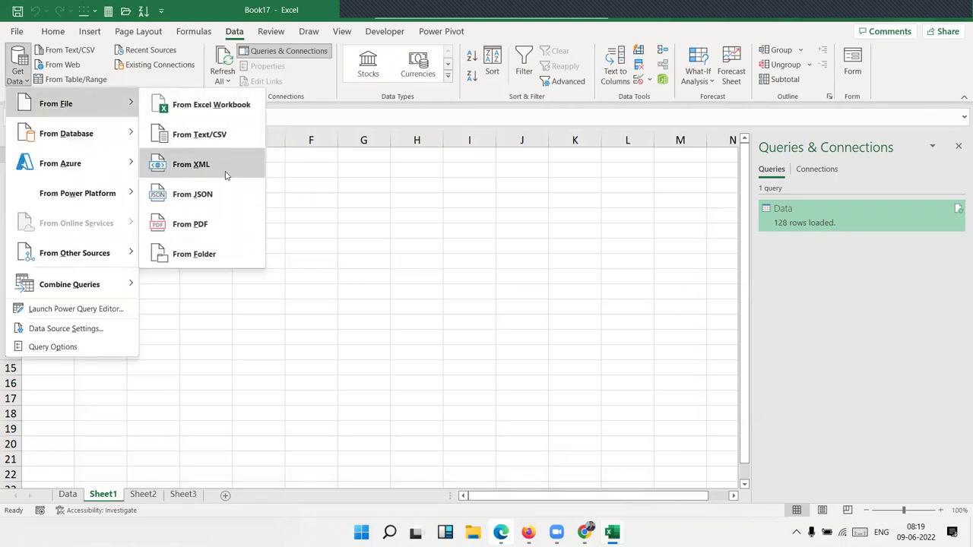
click(212, 228)
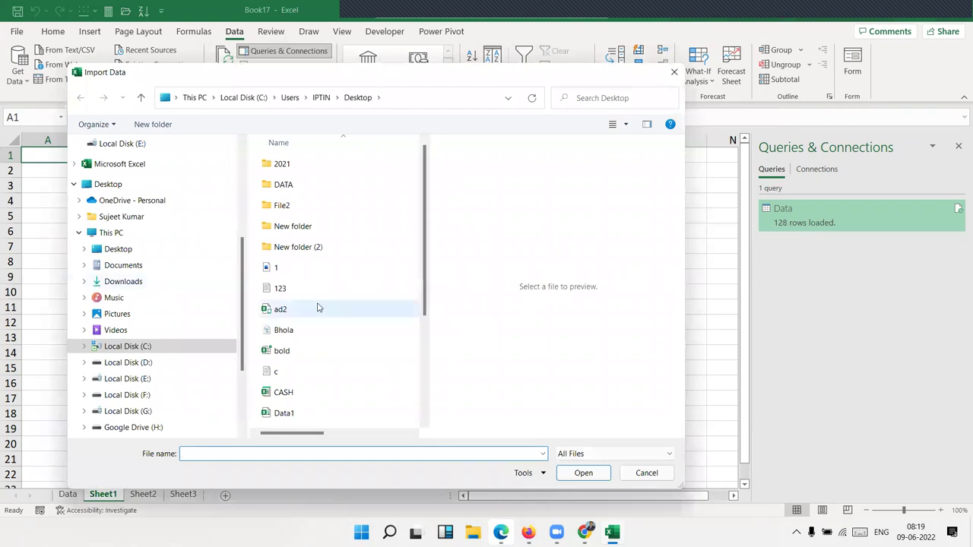
scroll(319, 307, down, 3)
scroll(327, 349, up, 3)
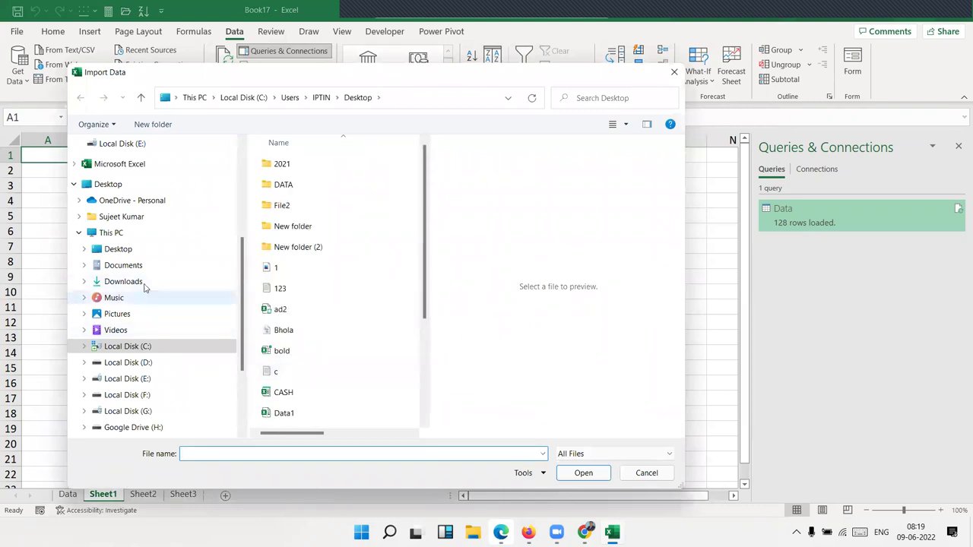
Browse to Local Disk (E:)\Files and import the Data PDF
click(123, 266)
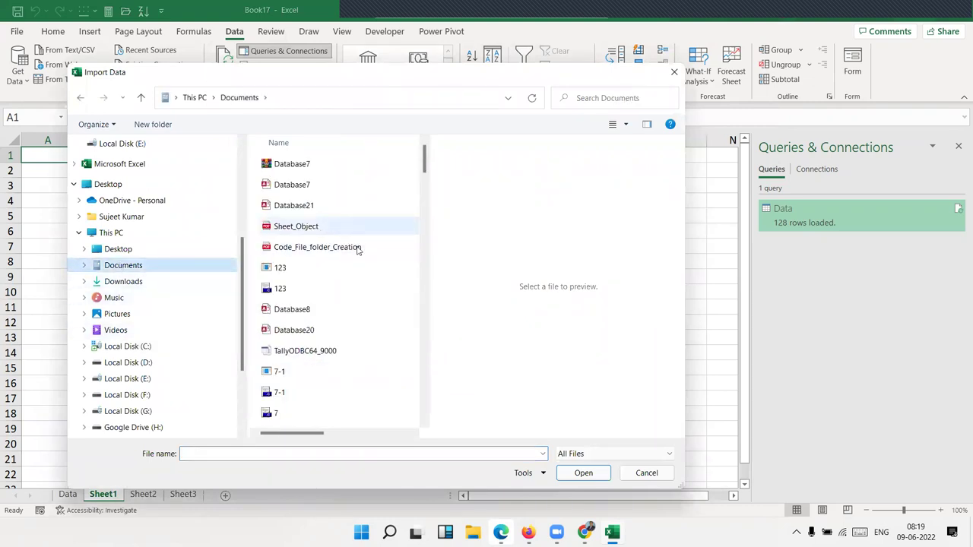
scroll(369, 341, down, 4)
scroll(369, 342, down, 3)
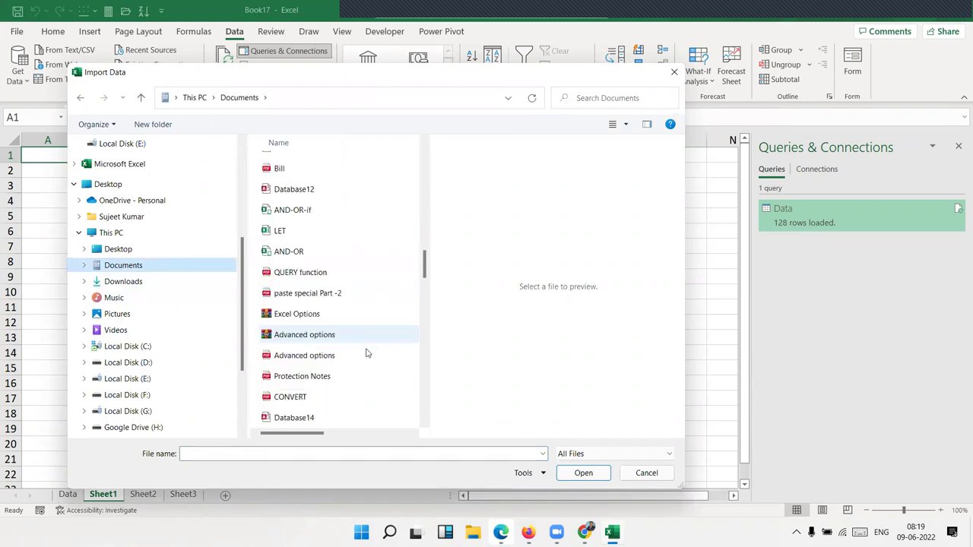
scroll(365, 353, down, 6)
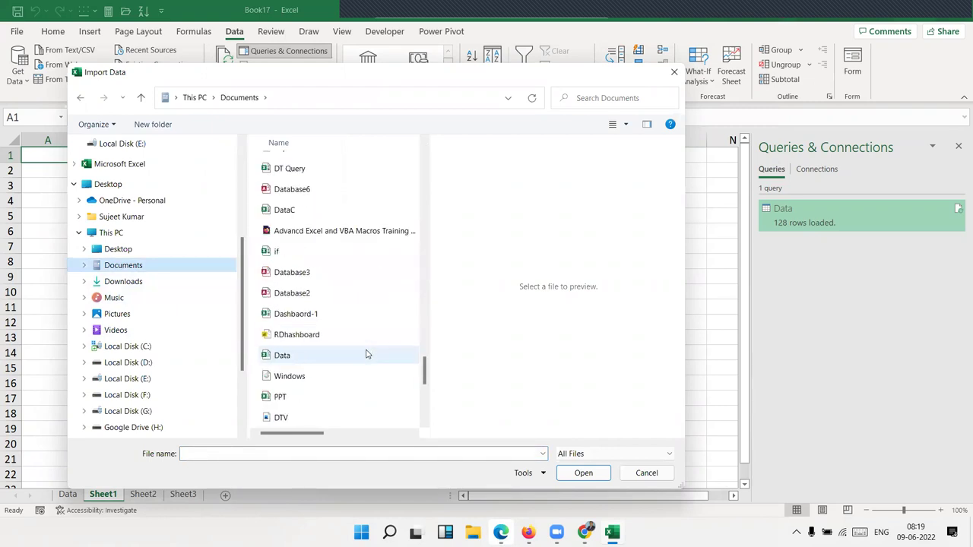
click(118, 379)
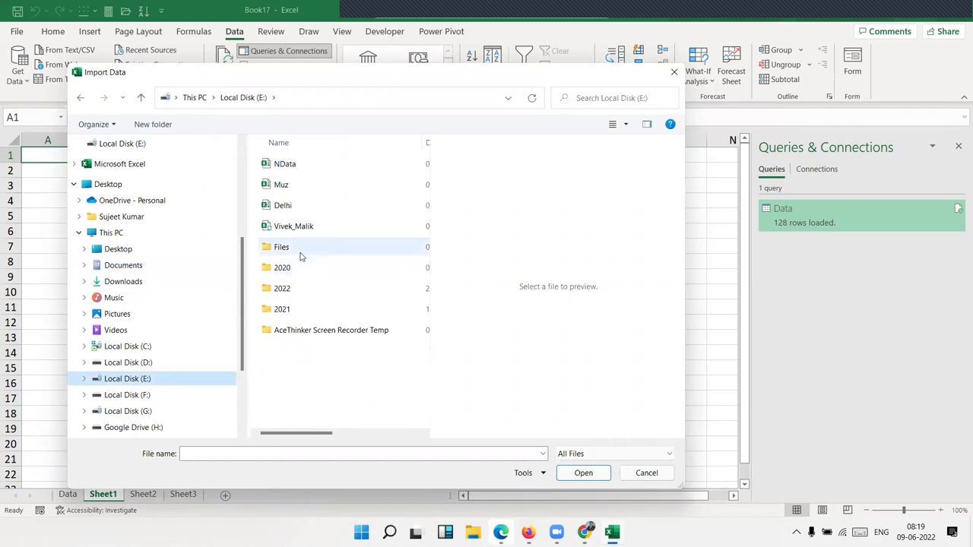
double_click(300, 254)
scroll(297, 271, down, 10)
scroll(303, 275, up, 4)
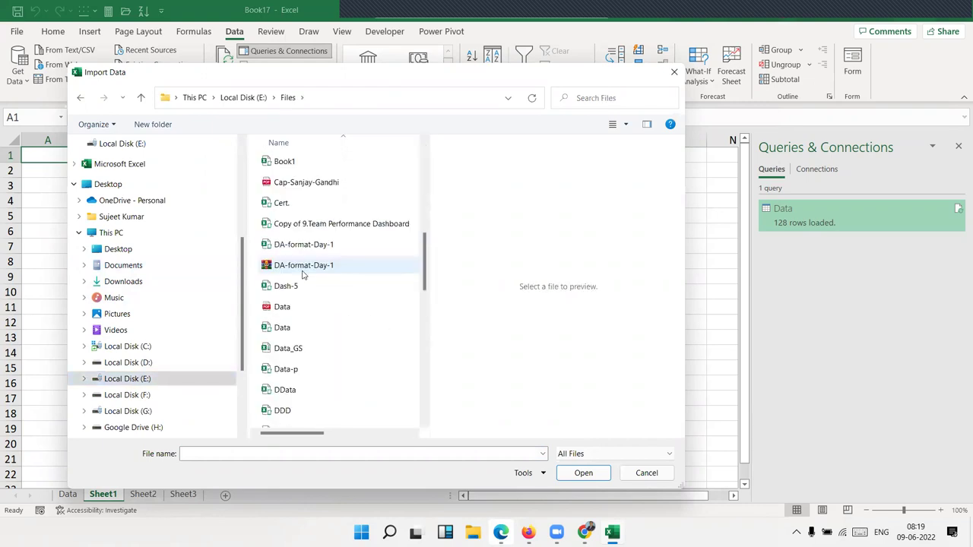
click(285, 307)
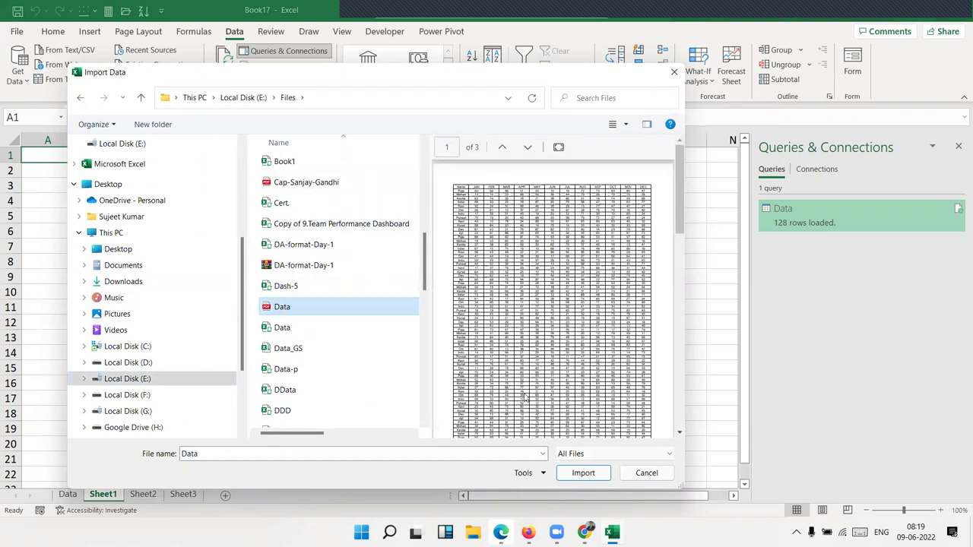
click(584, 473)
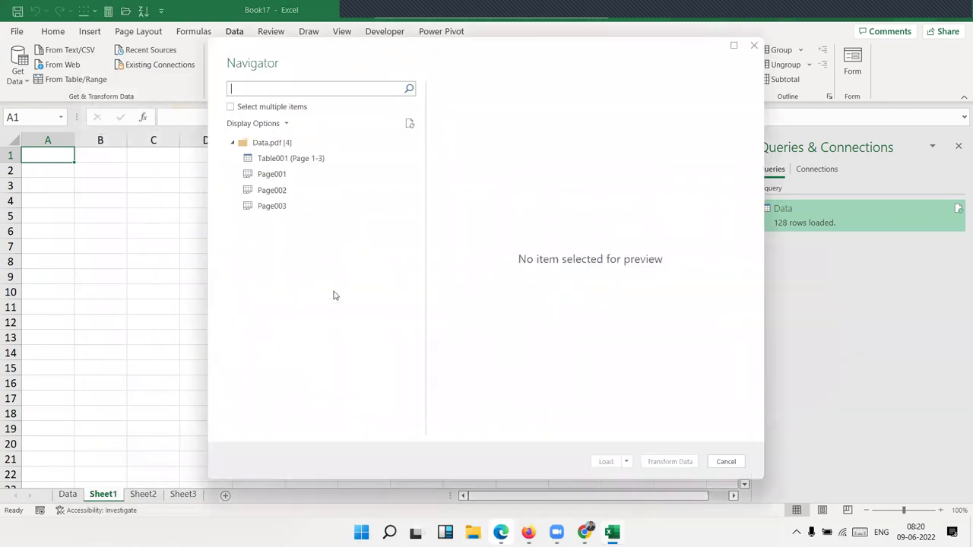
Preview Page001, Page002 and Page003, then choose Table001 (Page 1-3) to bring in
click(278, 180)
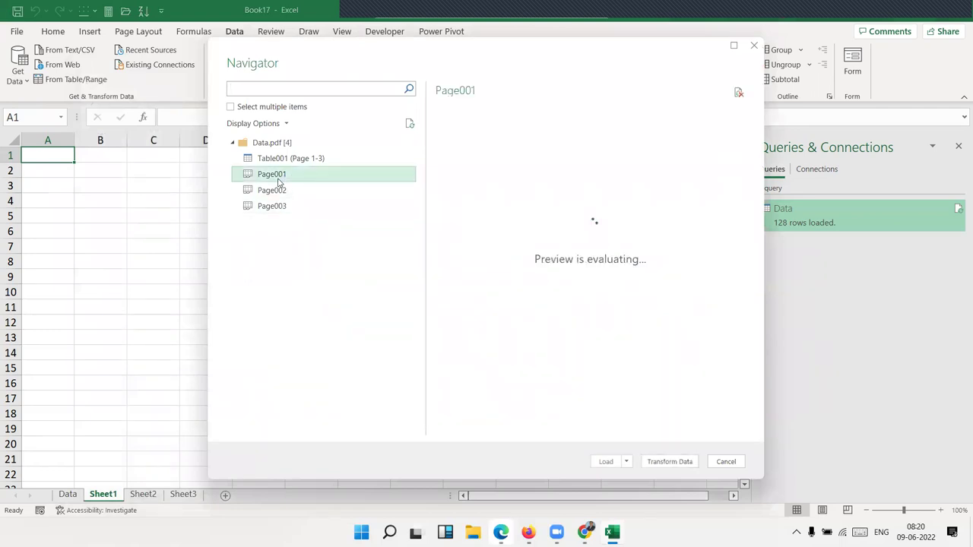
click(280, 191)
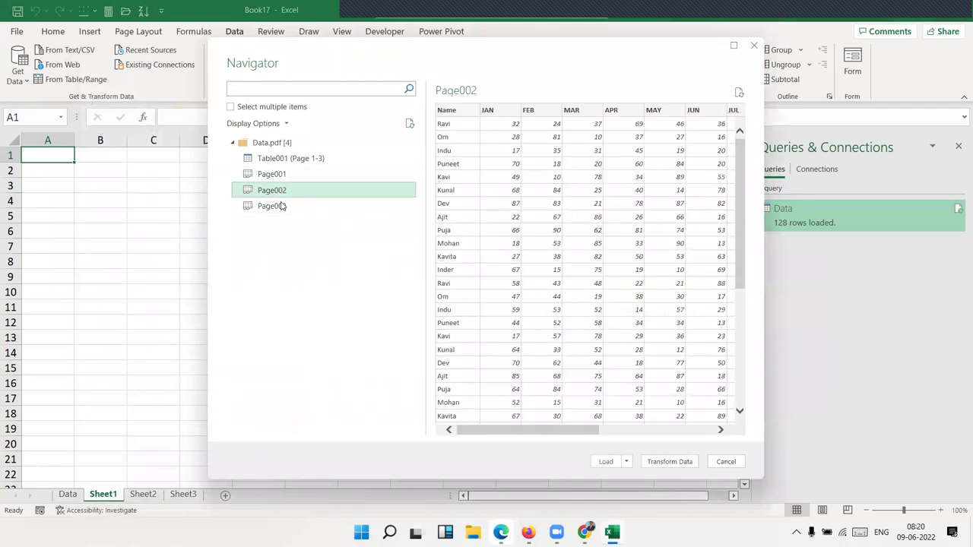
click(279, 206)
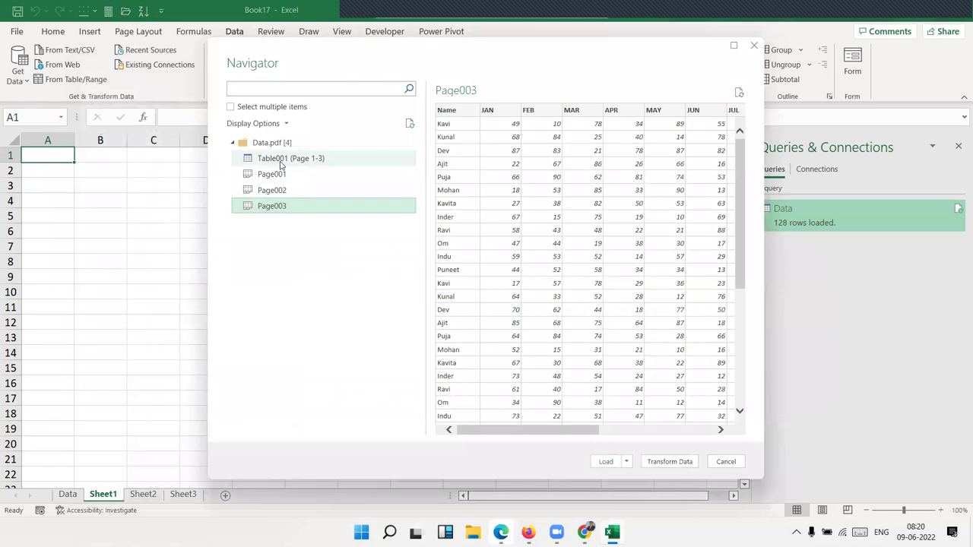
click(281, 163)
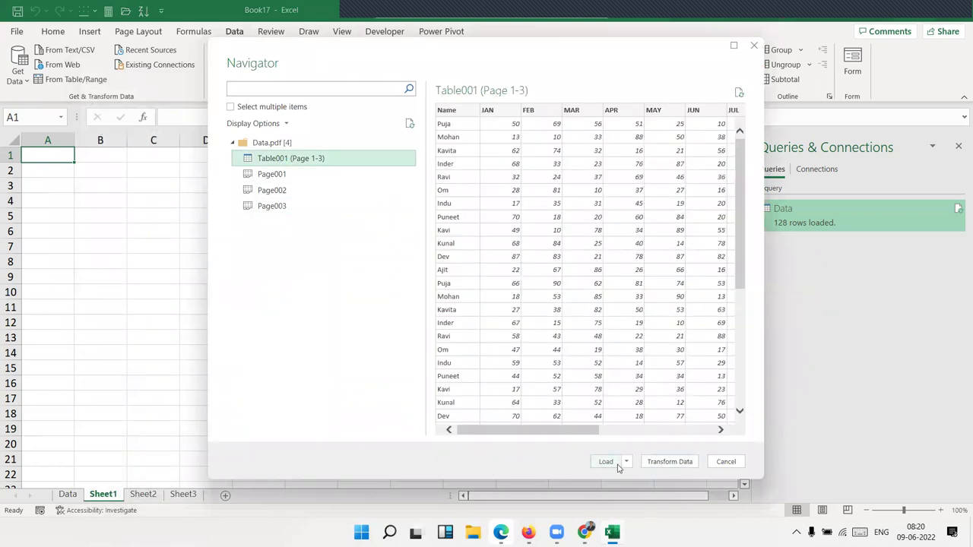
click(667, 461)
Load Table001 (Page 1-3) to a new sheet and check values, selecting B2:M20
click(613, 461)
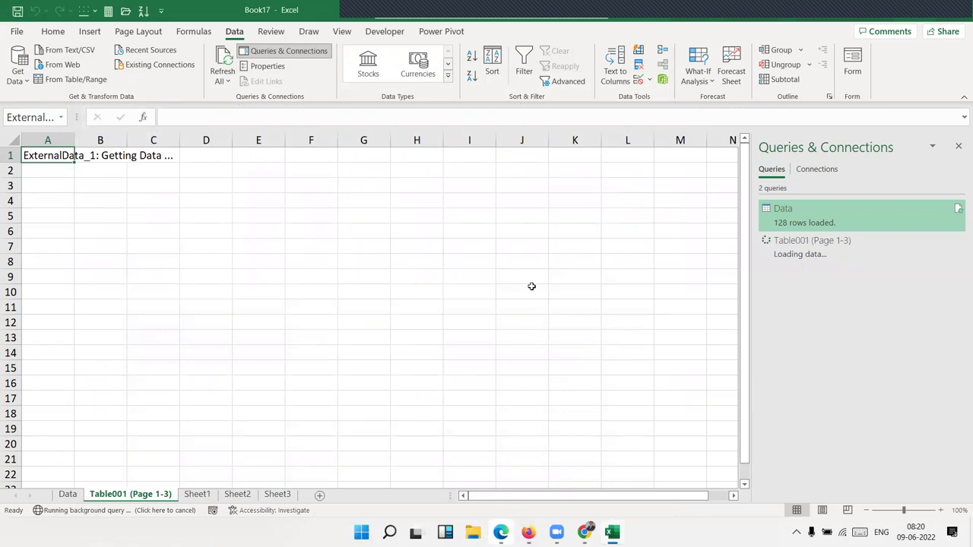
click(220, 248)
click(188, 291)
click(293, 367)
click(292, 413)
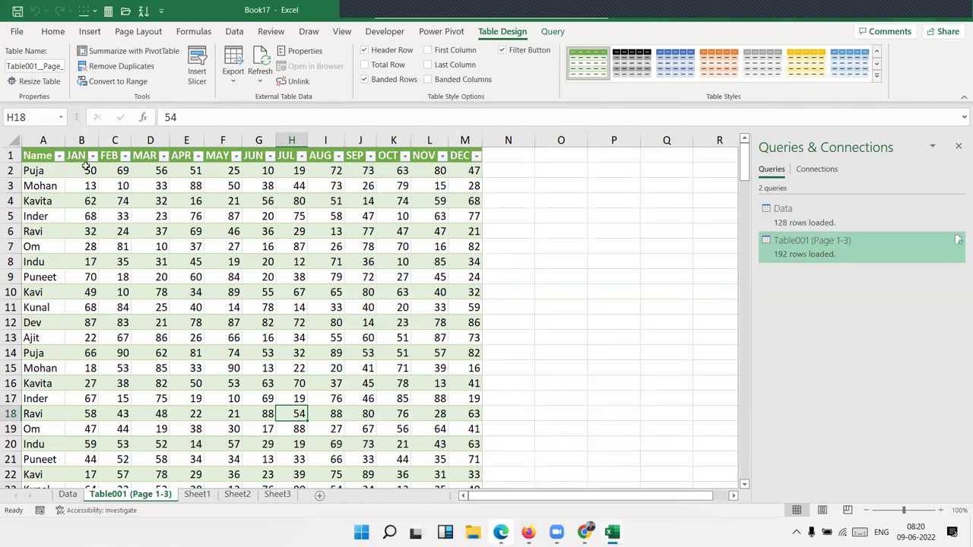
mouse_move(86, 170)
mouse_down()
mouse_move(460, 307)
mouse_move(464, 443)
mouse_up()
Scroll through the 192 loaded rows, then return to Sheet1
scroll(403, 386, down, 20)
scroll(403, 386, down, 13)
scroll(403, 386, down, 10)
scroll(403, 384, down, 20)
scroll(402, 380, up, 7)
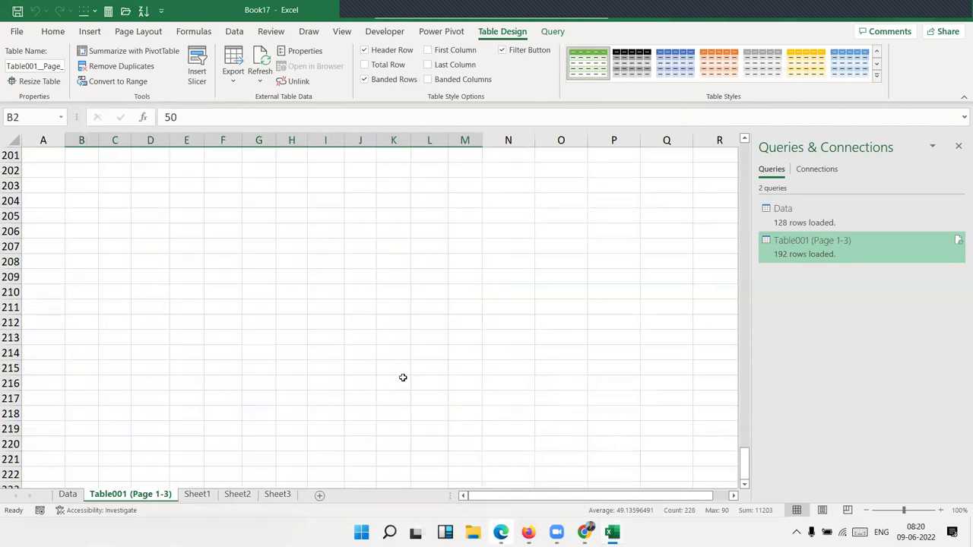
scroll(404, 371, up, 3)
scroll(404, 371, up, 2)
scroll(404, 369, up, 14)
scroll(402, 366, up, 6)
scroll(380, 357, up, 7)
click(201, 498)
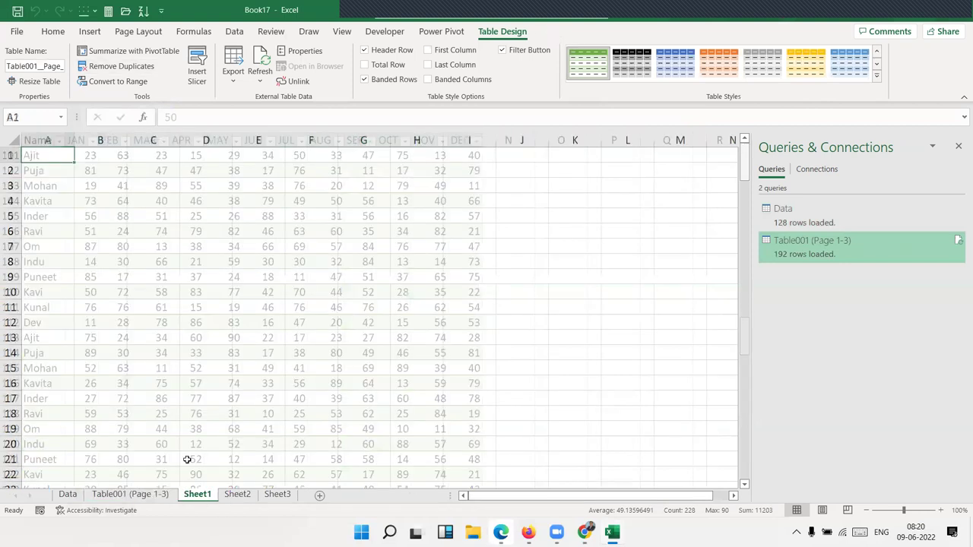
click(234, 32)
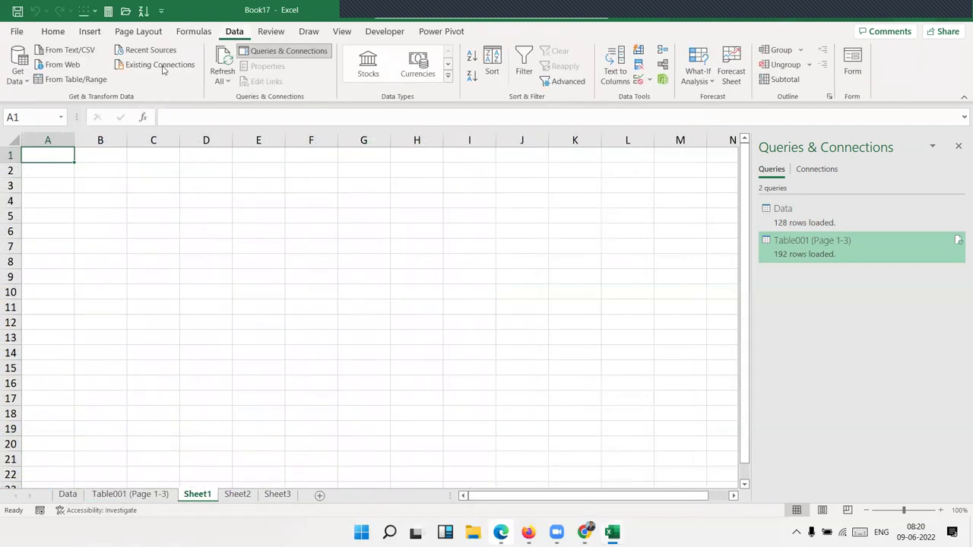
click(16, 76)
mouse_move(30, 103)
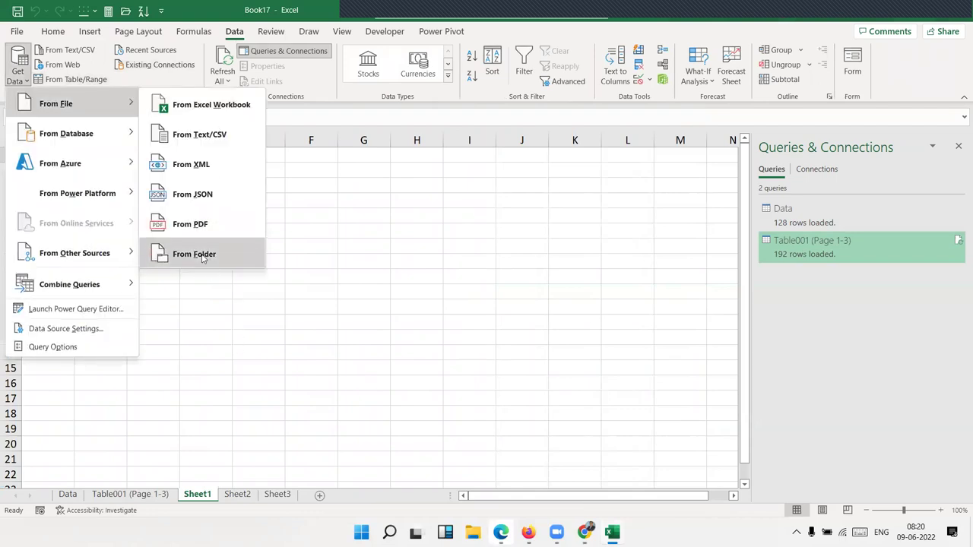
click(202, 257)
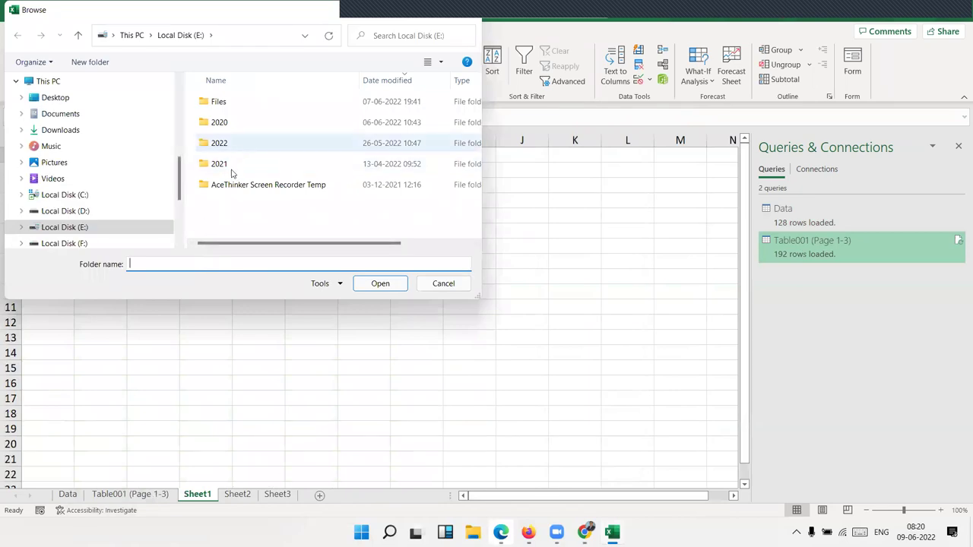
double_click(230, 164)
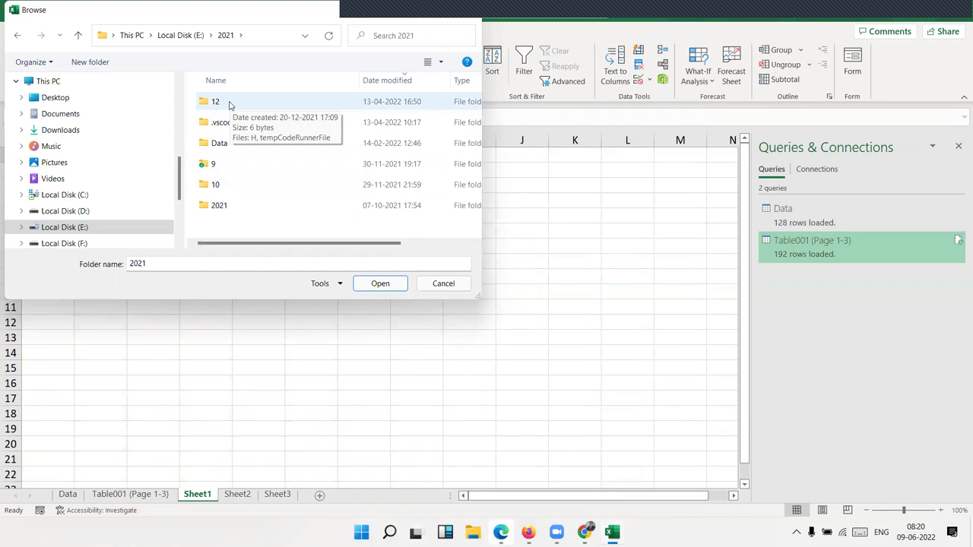
double_click(229, 105)
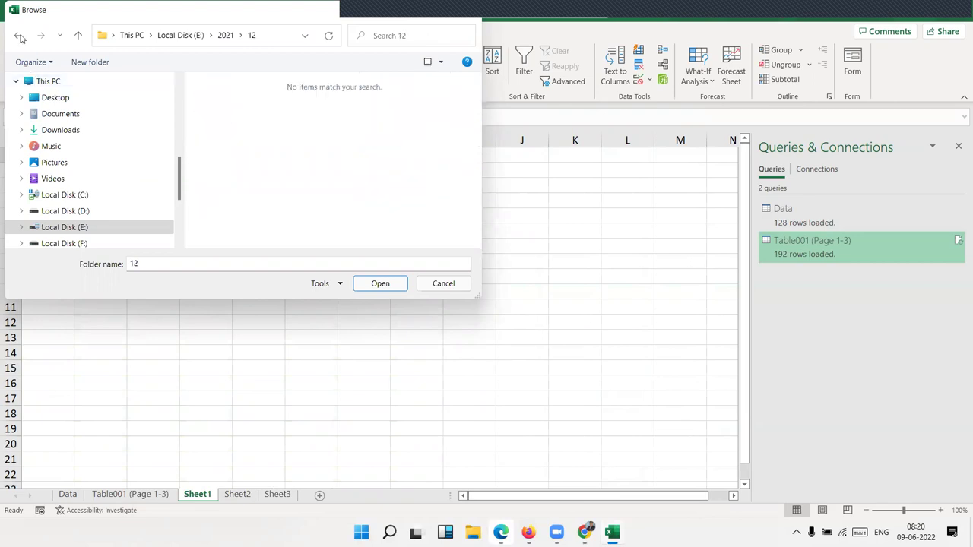
click(20, 36)
click(20, 37)
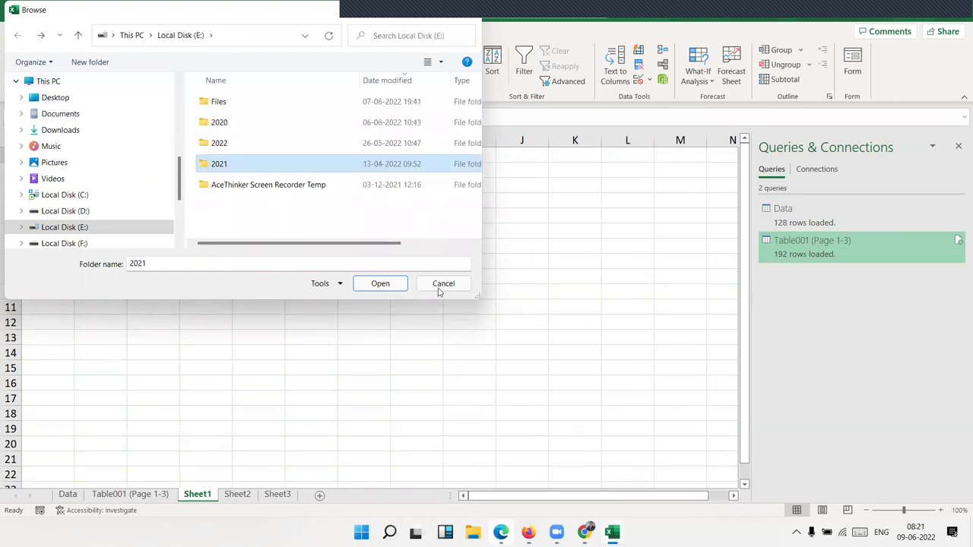
click(439, 289)
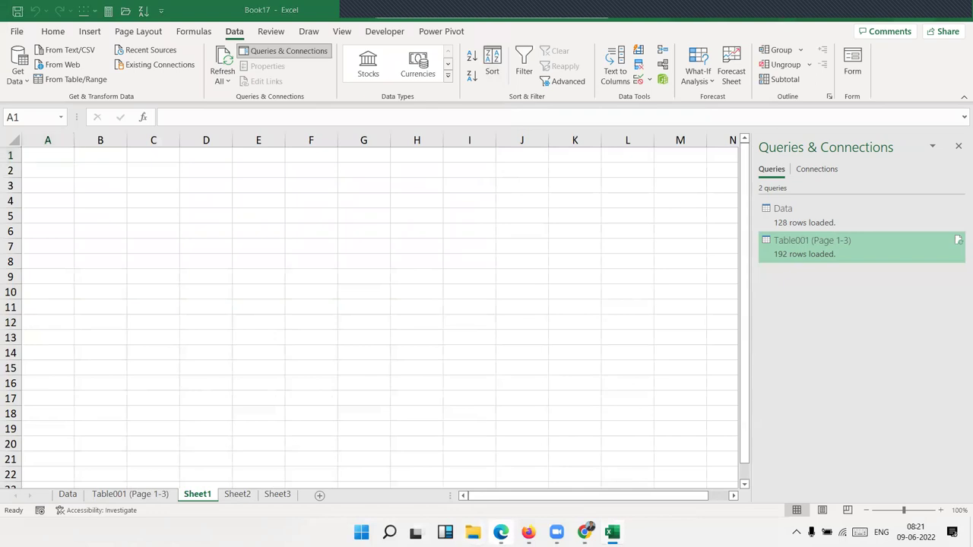
key(super+e)
Maximize File Explorer and navigate to the E:\2022\Data folder
click(769, 107)
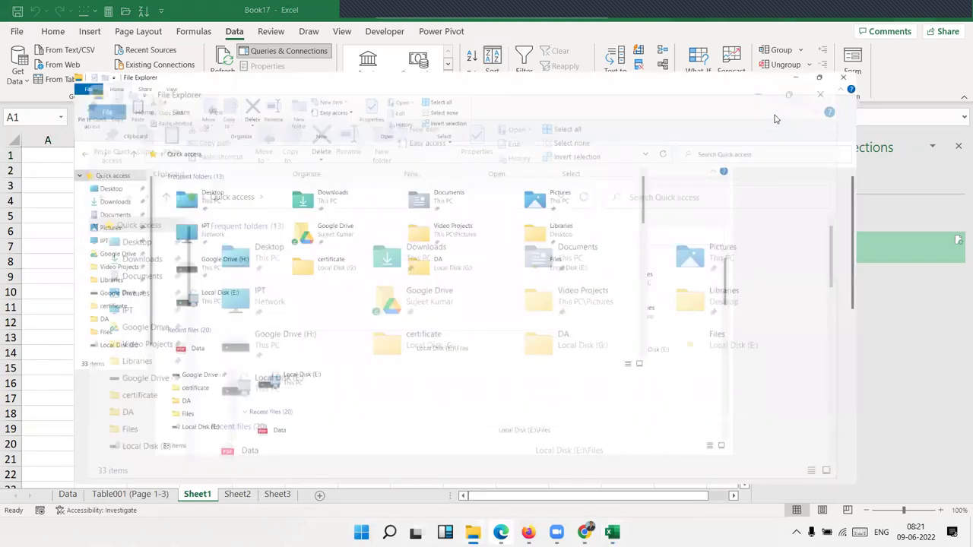
scroll(34, 312, down, 2)
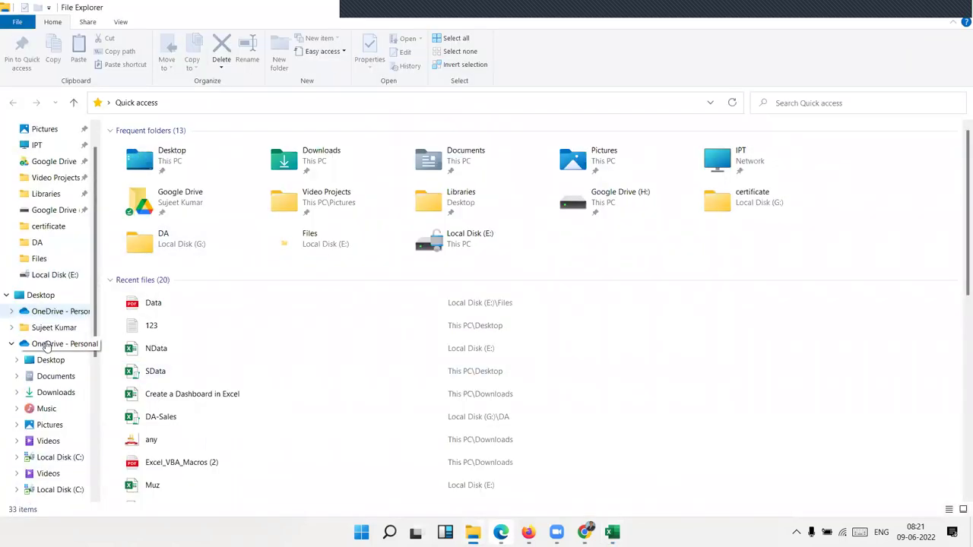
scroll(34, 312, down, 1)
click(57, 411)
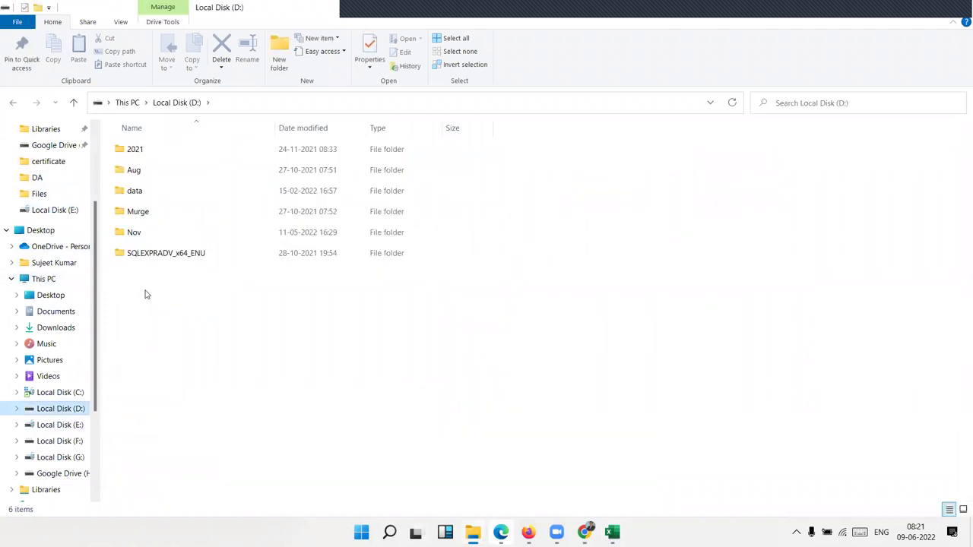
click(60, 425)
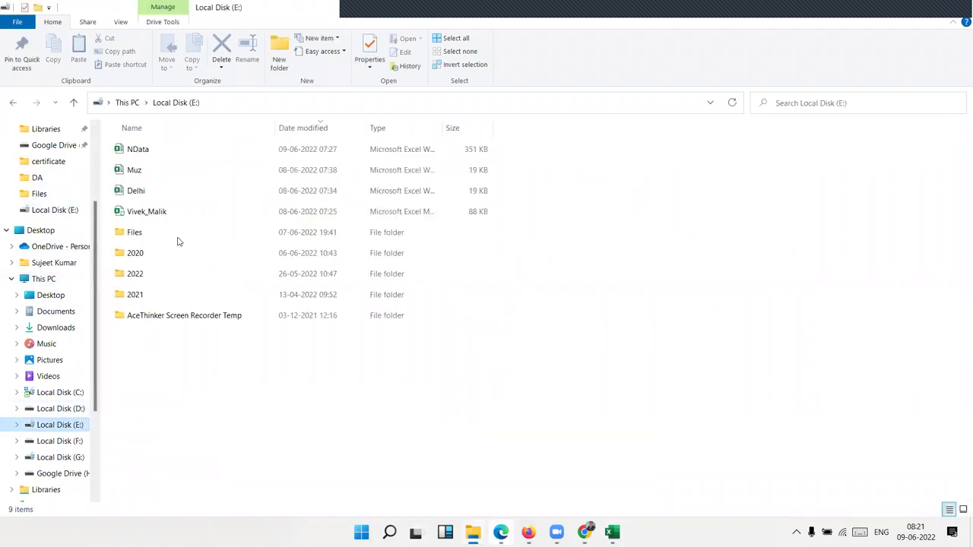
double_click(161, 255)
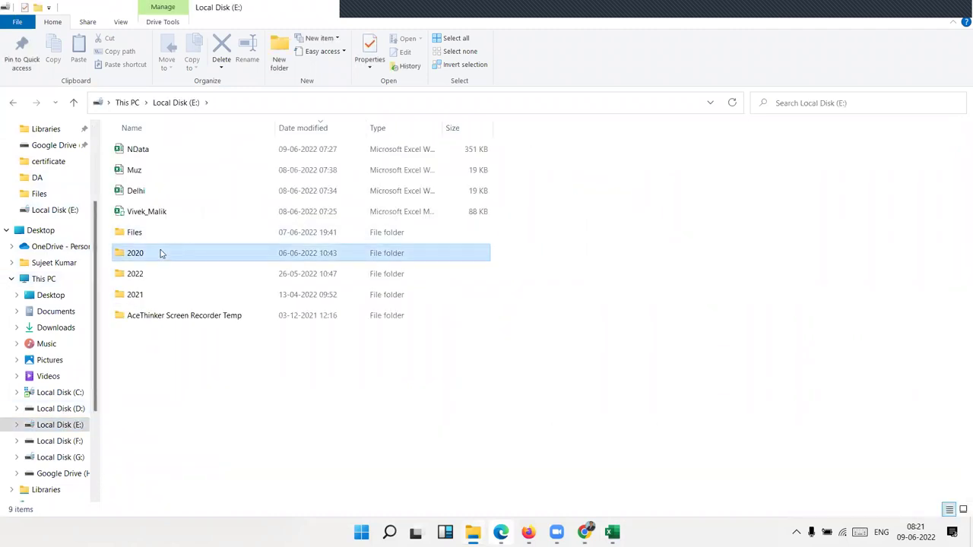
click(13, 103)
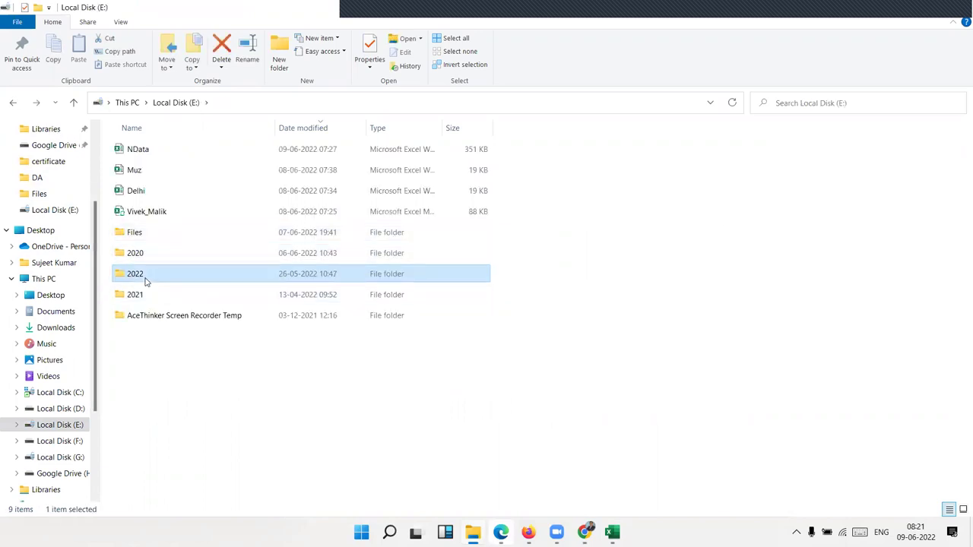
double_click(144, 275)
double_click(147, 174)
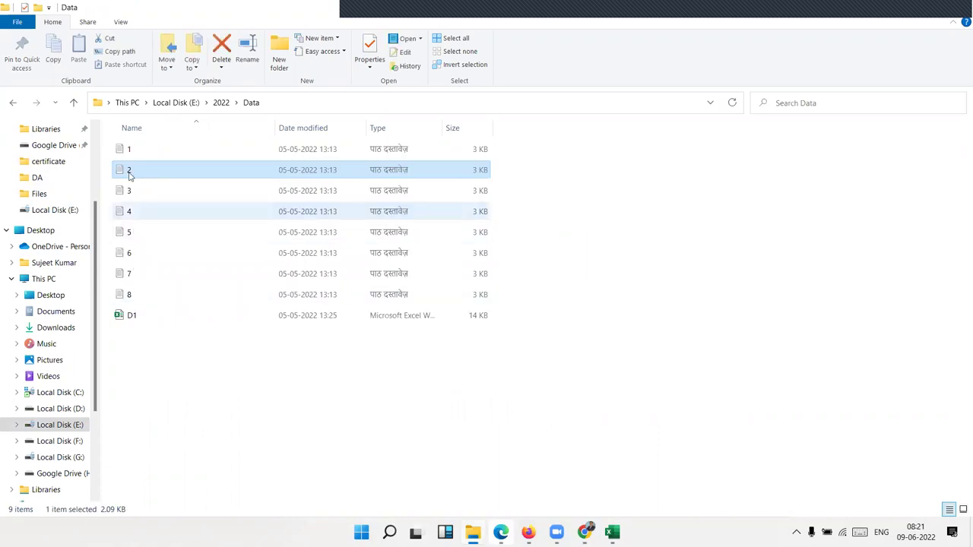
Delete the D1 workbook, leaving text files 1 through 8
click(131, 152)
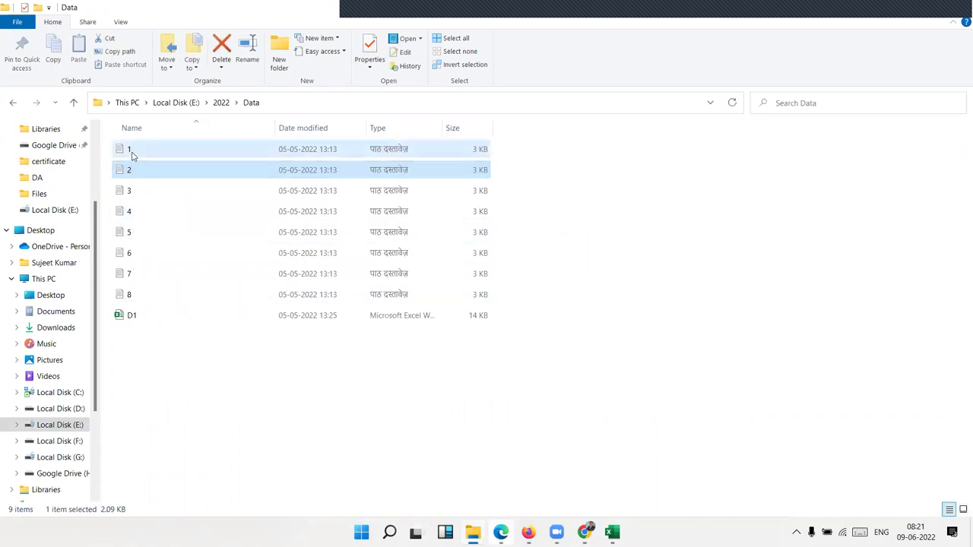
click(134, 316)
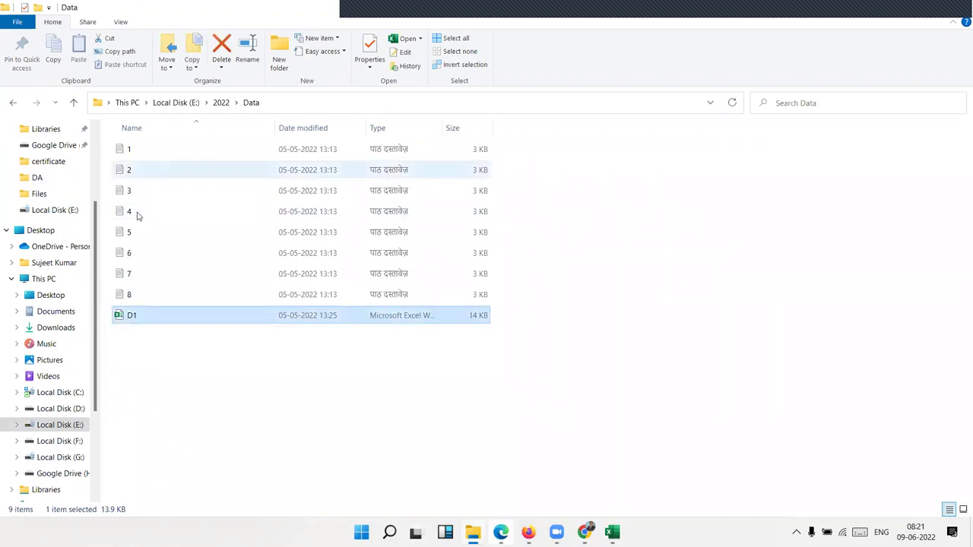
right_click(142, 315)
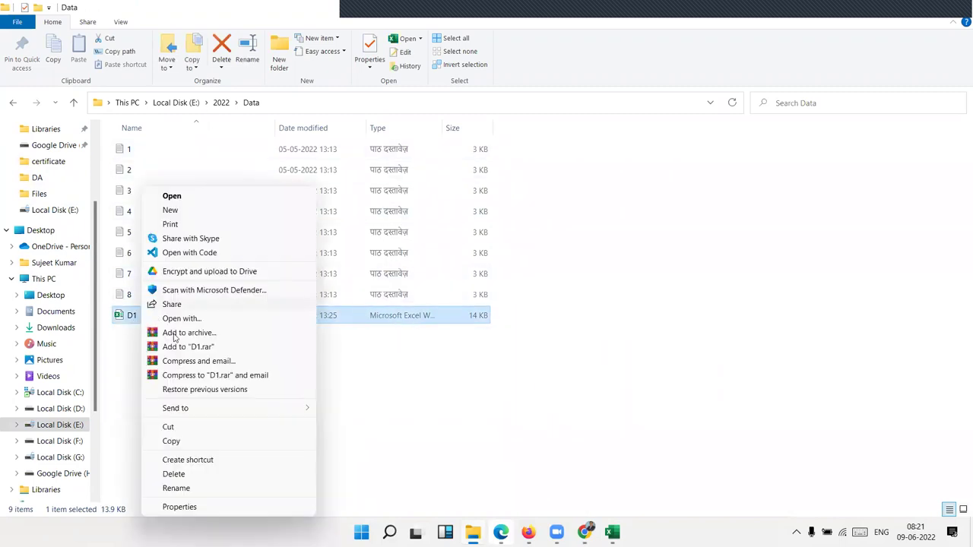
click(181, 476)
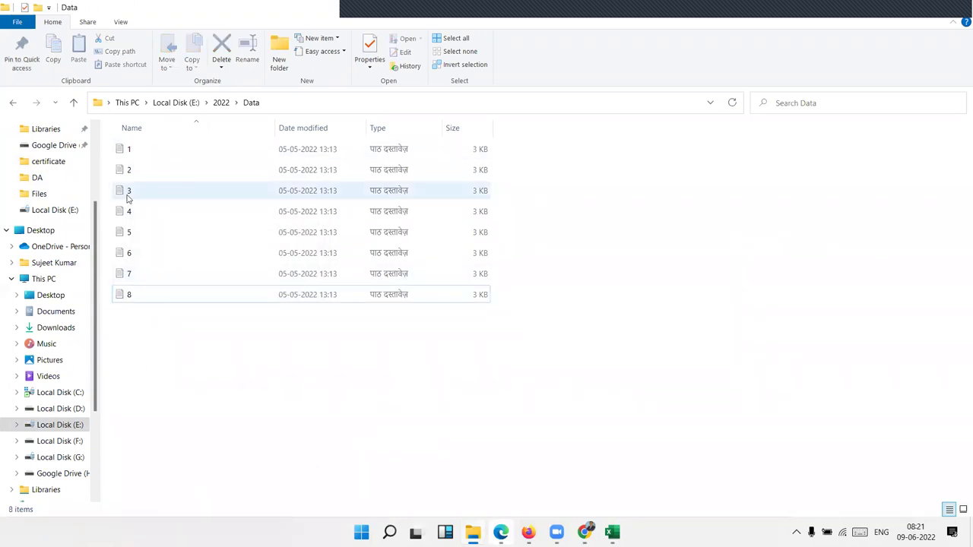
Back in Excel, begin a Get Data > From File > From Folder import
key(alt+Tab)
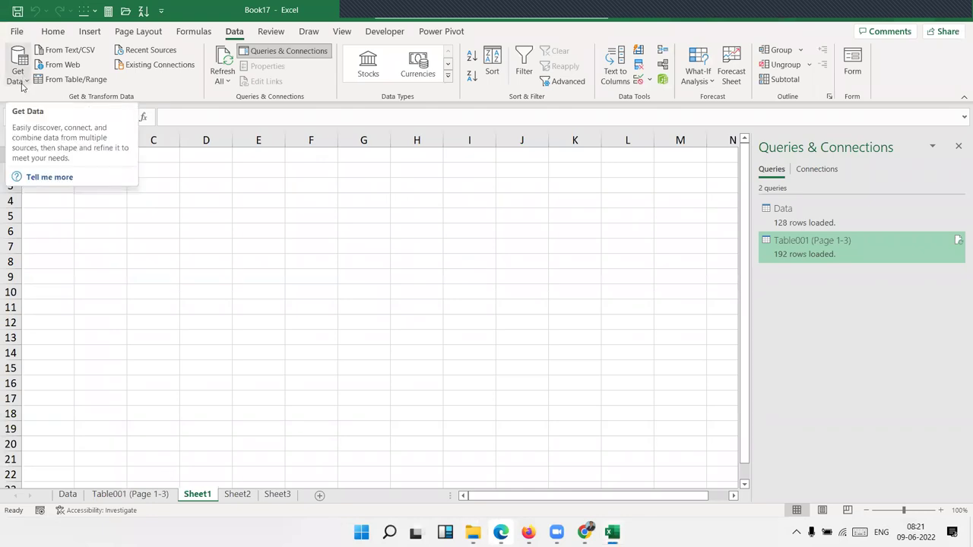
click(22, 86)
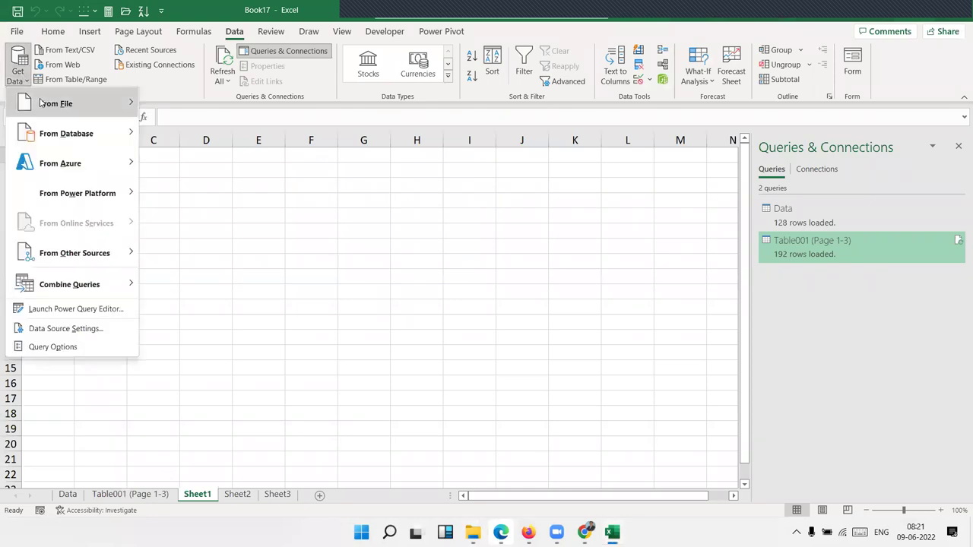
mouse_move(42, 103)
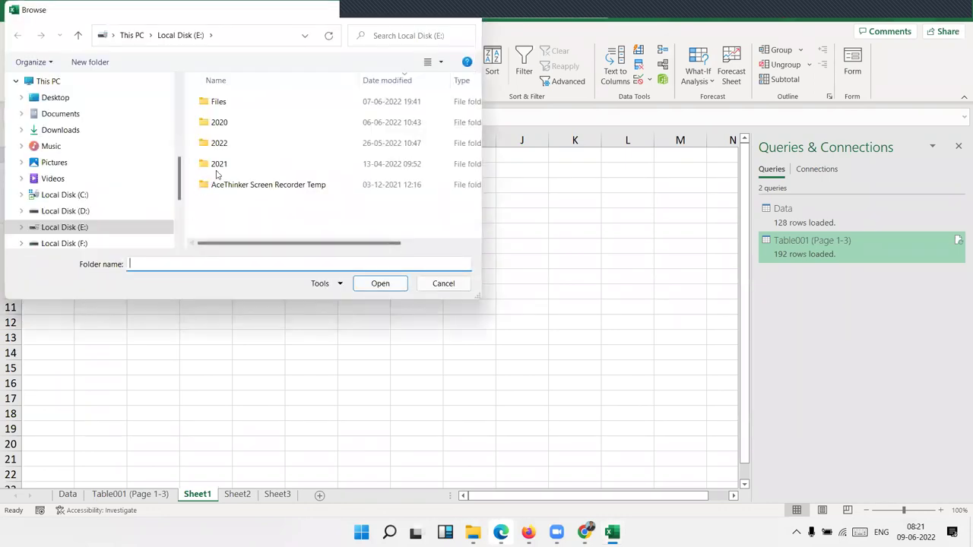
Pick E:\2022\Data as the source folder to preview files 1.txt–8.txt
double_click(225, 143)
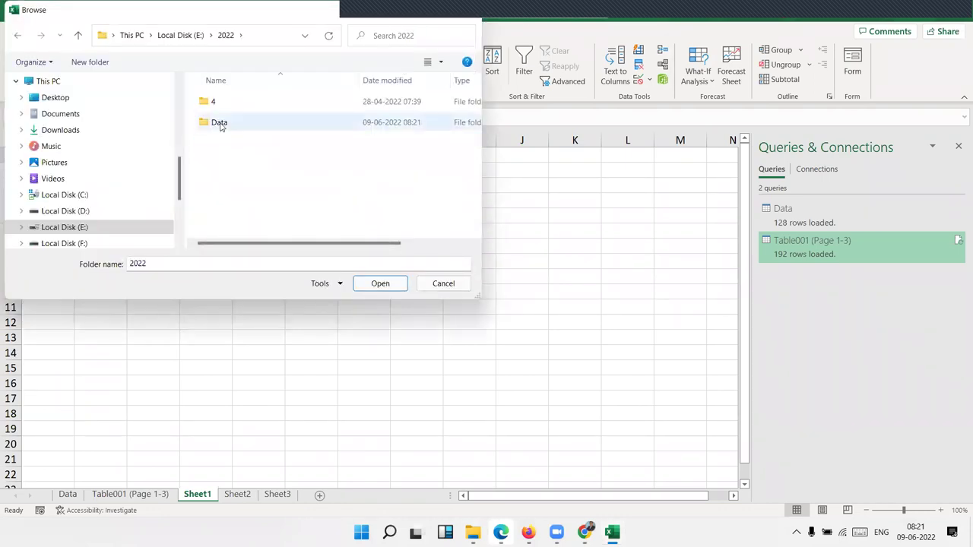
click(220, 126)
double_click(252, 126)
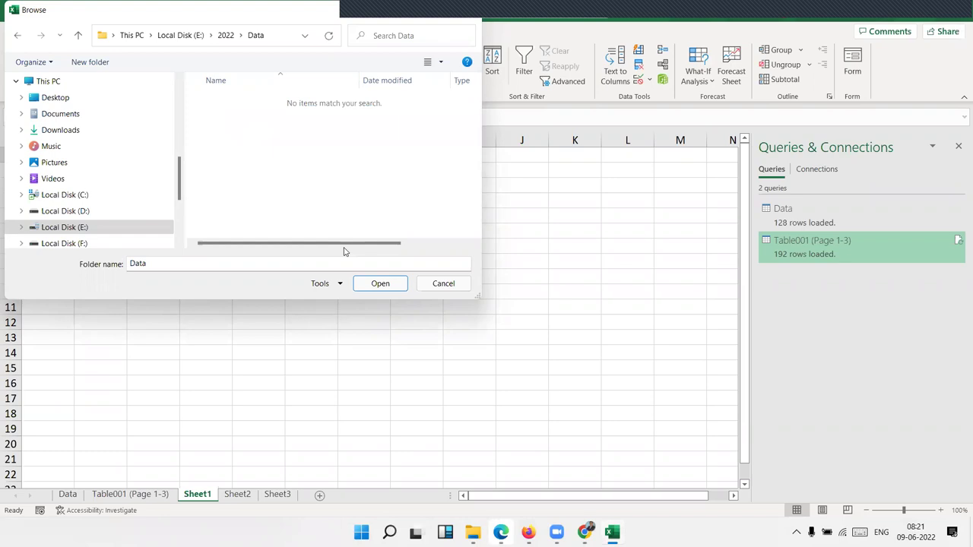
click(380, 283)
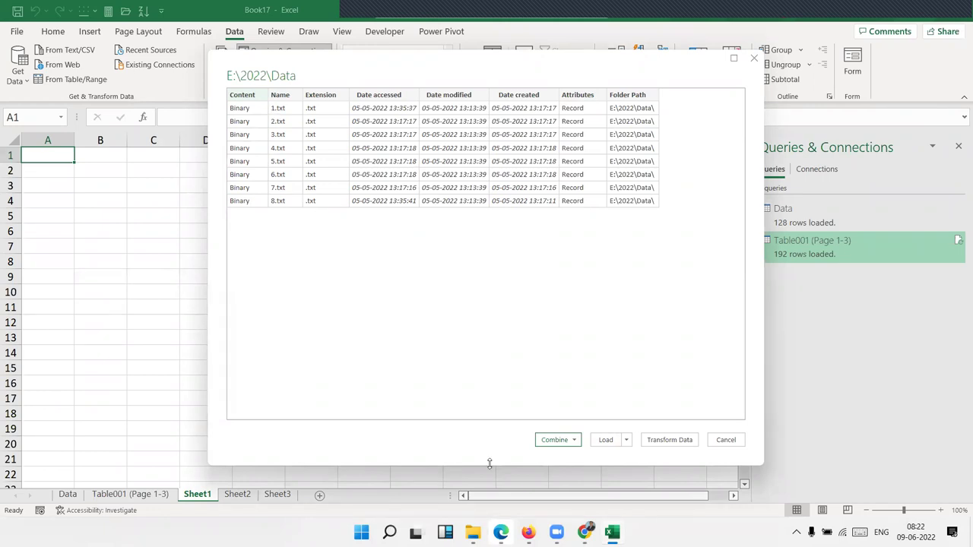
Combine & Load the eight files with First file as the sample, skipping files with errors
click(563, 441)
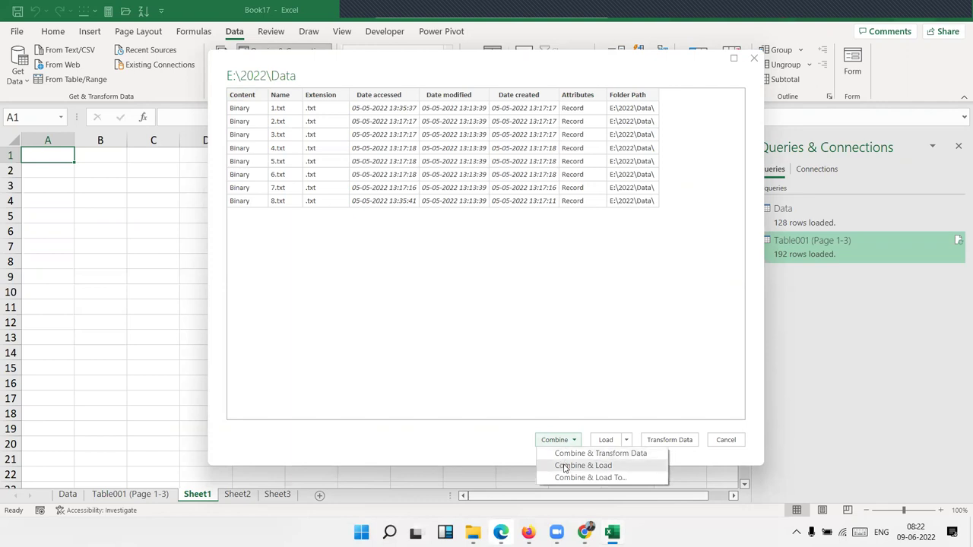
click(564, 465)
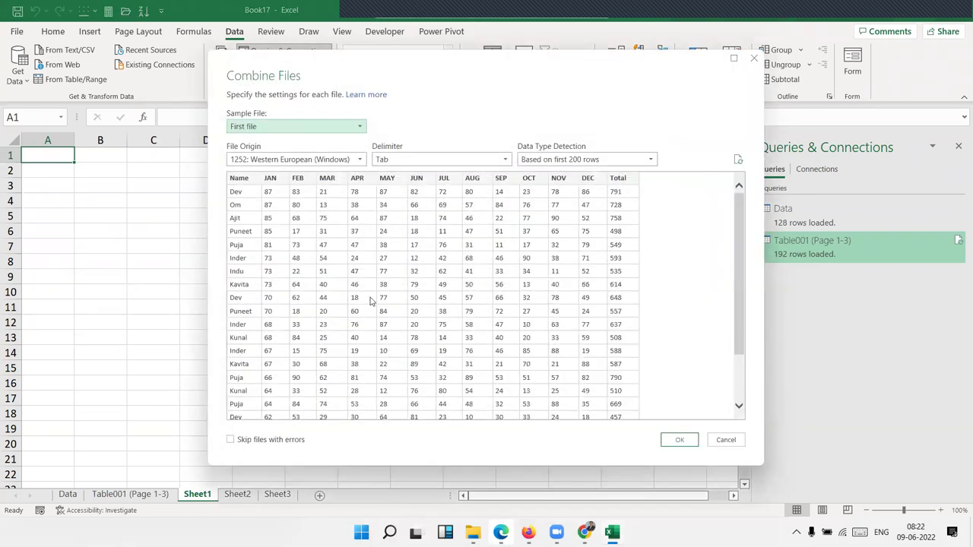
click(338, 129)
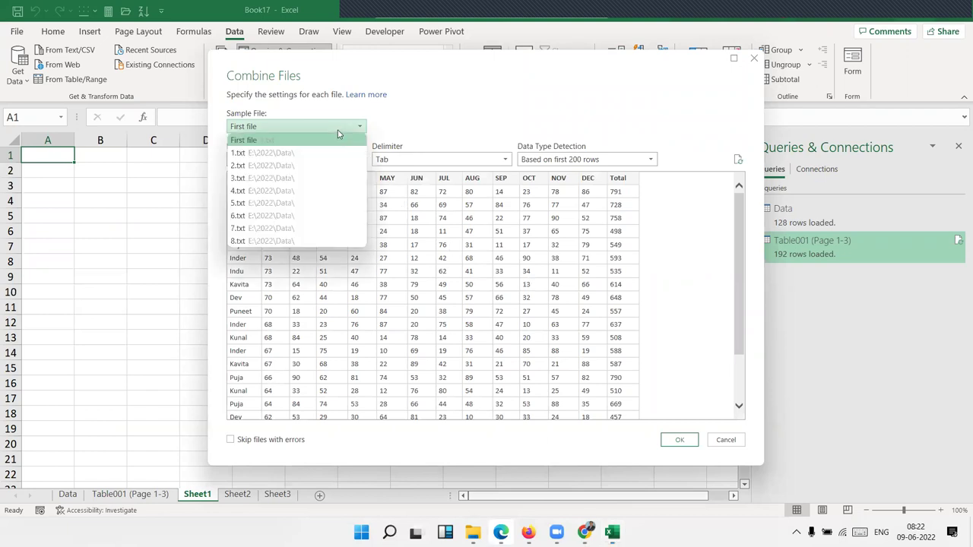
click(338, 140)
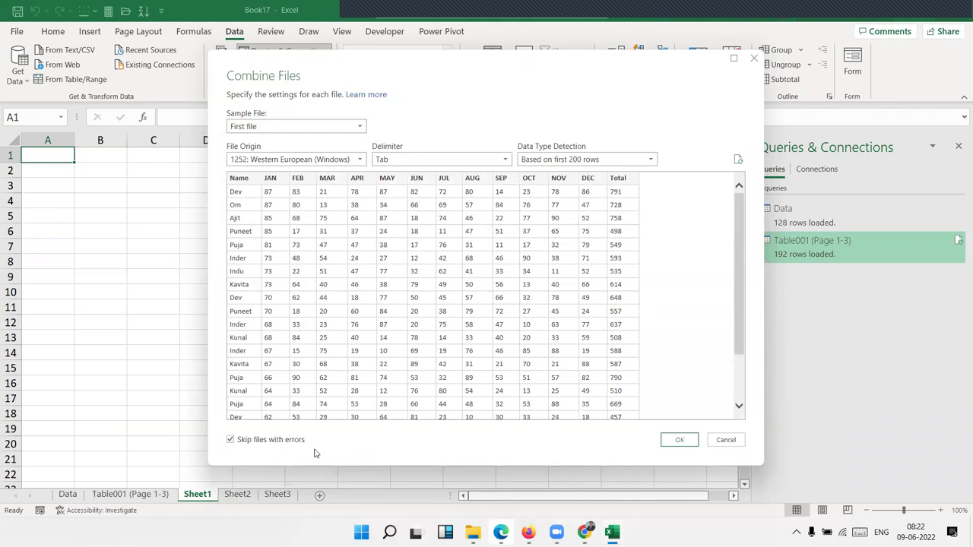
click(676, 440)
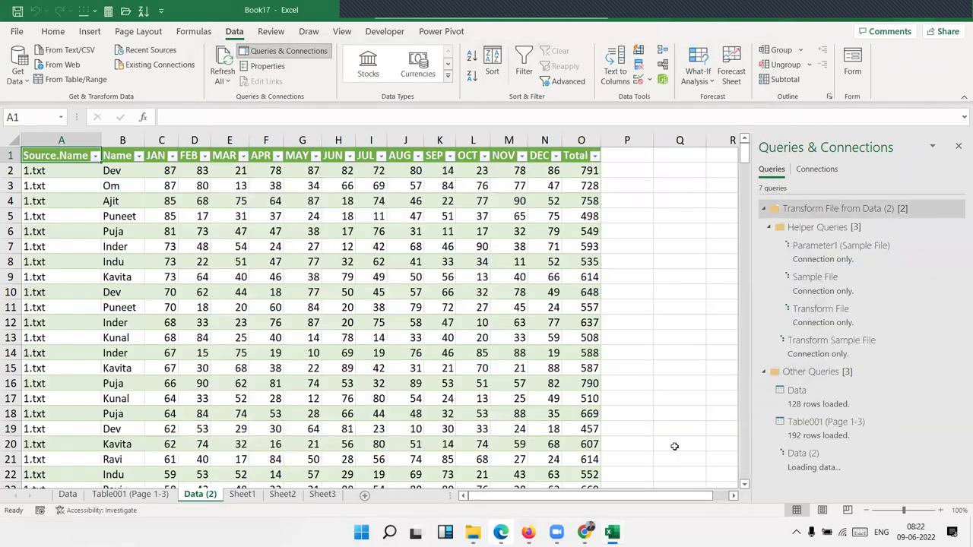
Scroll through the 360 combined rows on Data (2), then go back to Sheet1
click(46, 218)
scroll(47, 238, down, 7)
scroll(46, 243, down, 7)
scroll(44, 251, down, 1)
scroll(44, 253, down, 16)
scroll(44, 255, down, 10)
scroll(44, 257, down, 17)
scroll(44, 259, down, 13)
scroll(44, 258, down, 7)
scroll(42, 260, down, 13)
scroll(37, 261, down, 10)
scroll(27, 262, down, 13)
scroll(50, 252, up, 2)
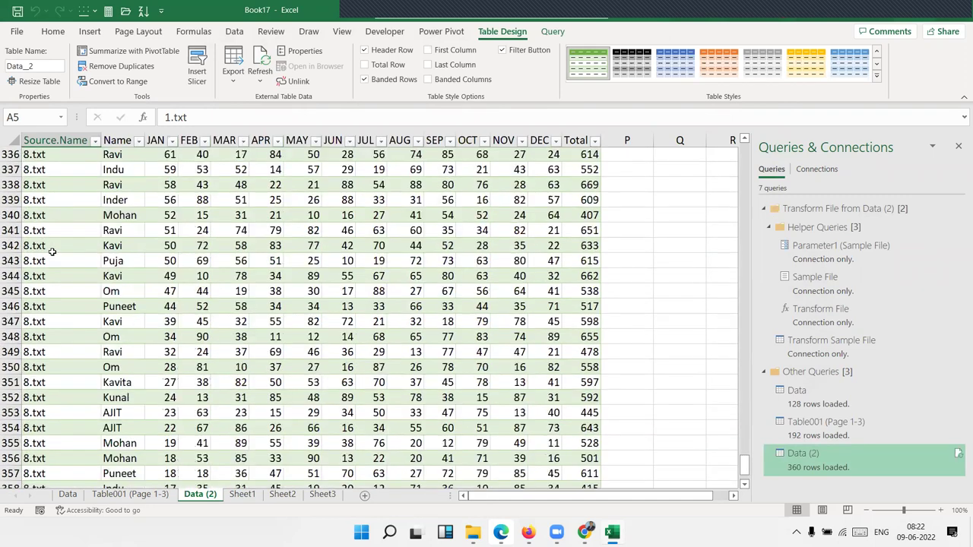
scroll(52, 251, up, 20)
scroll(52, 250, up, 7)
scroll(51, 252, up, 17)
scroll(52, 252, up, 6)
scroll(52, 251, up, 6)
scroll(52, 251, up, 1)
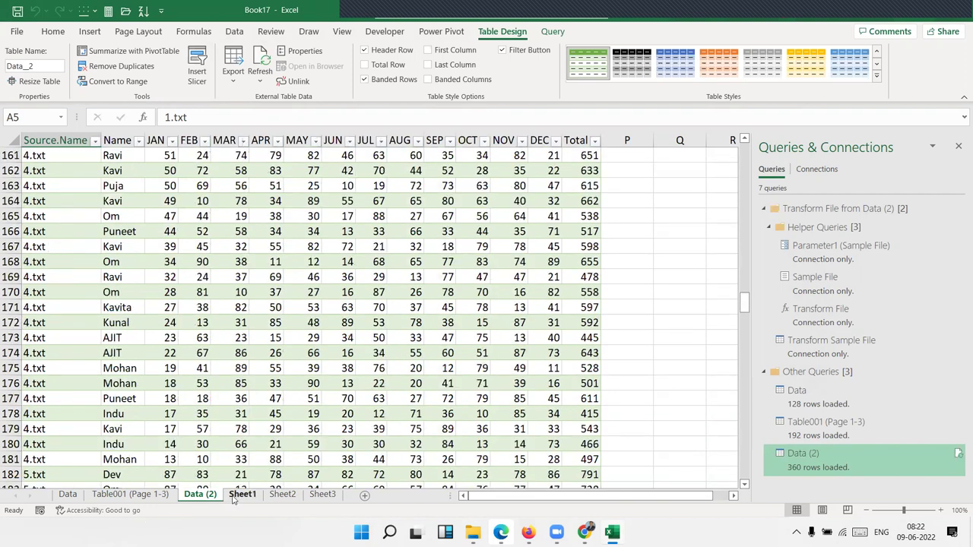
click(241, 495)
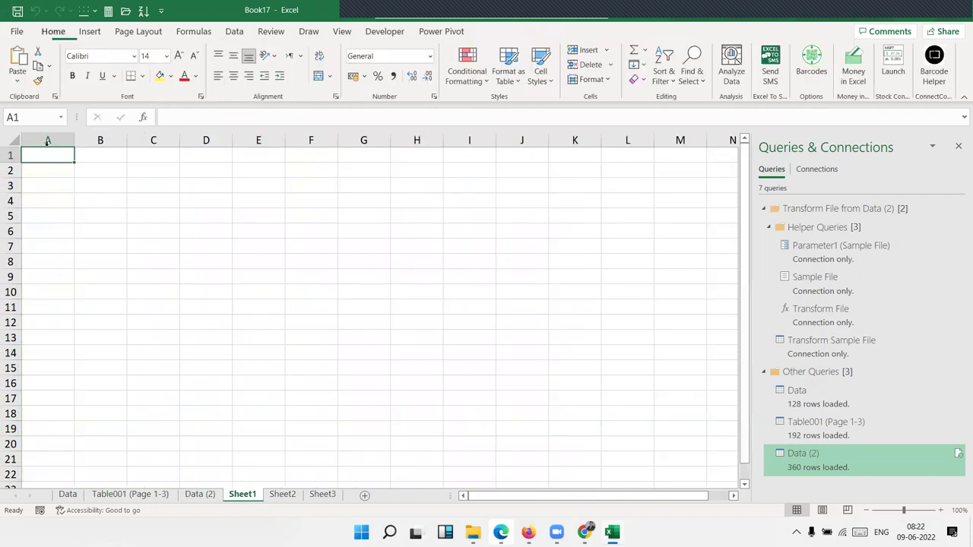
Import from the Access database Documents\Database7
click(234, 32)
click(18, 72)
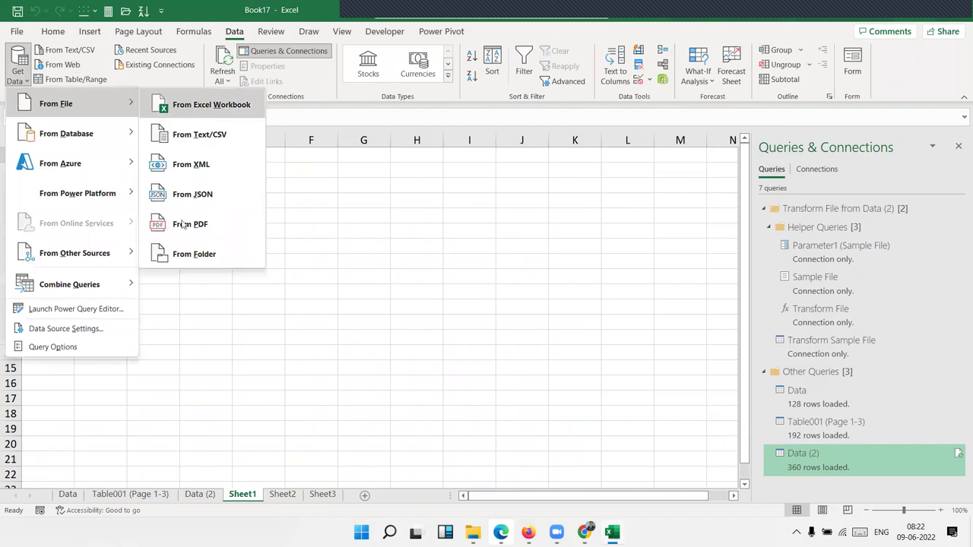
mouse_move(113, 134)
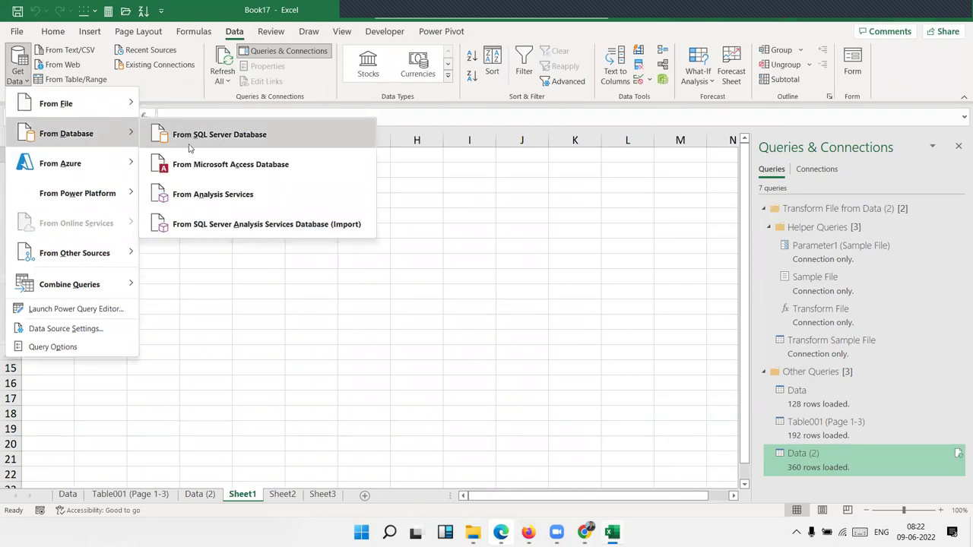
click(191, 167)
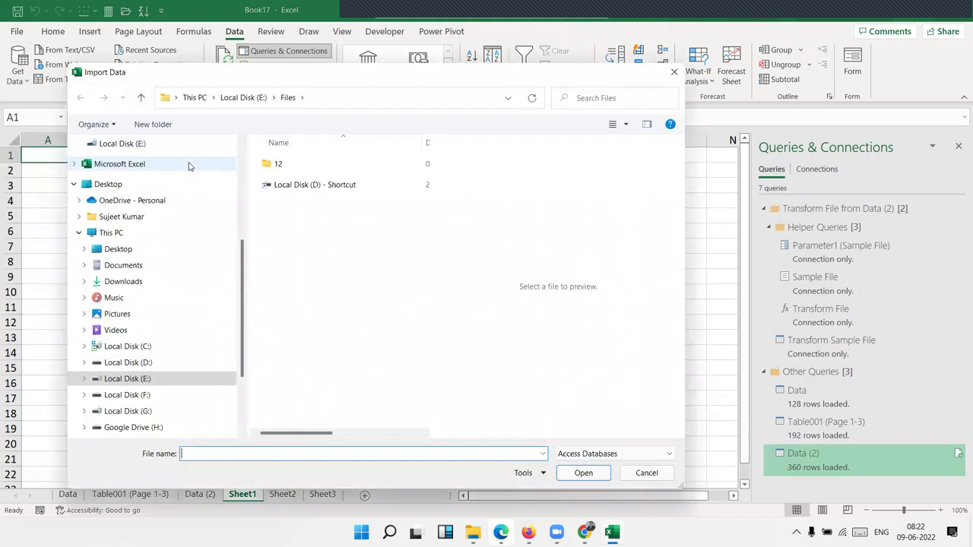
click(122, 265)
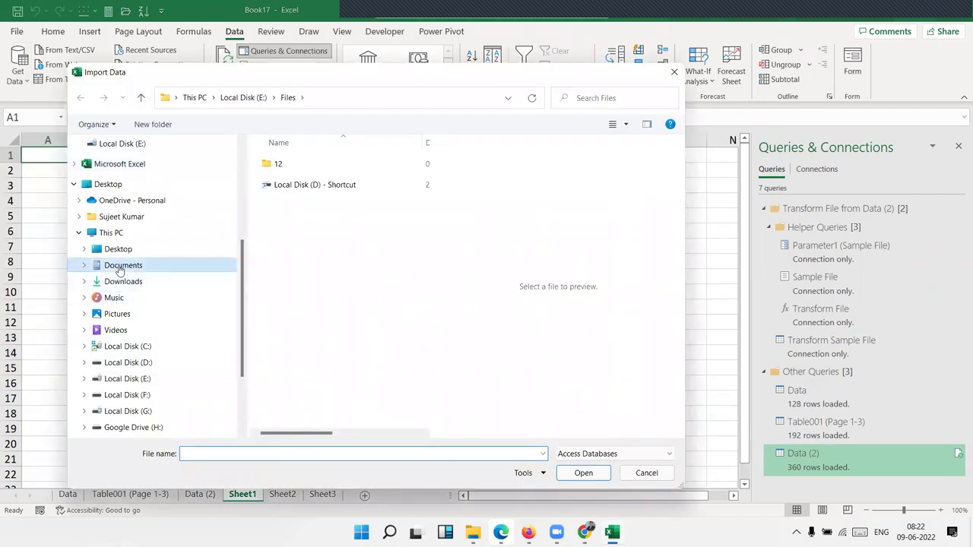
click(293, 164)
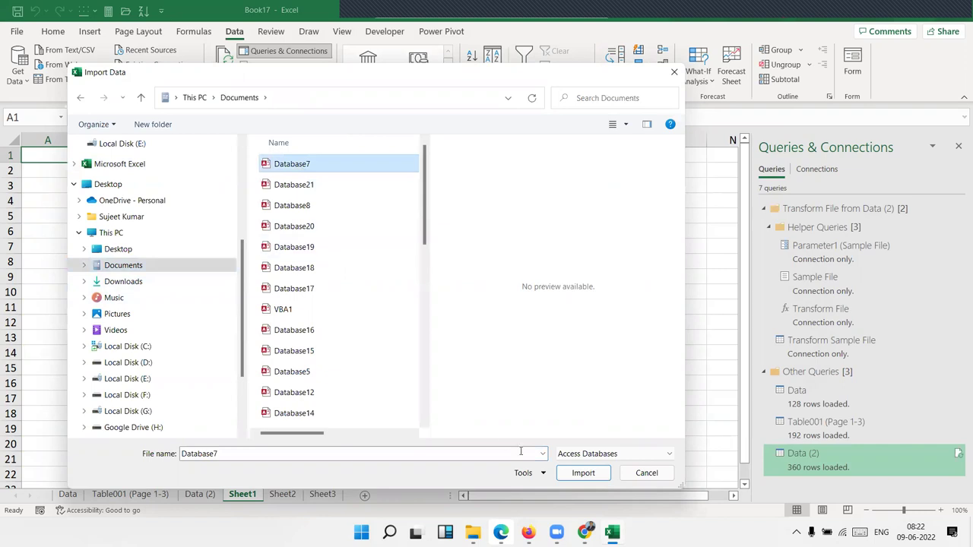
click(582, 474)
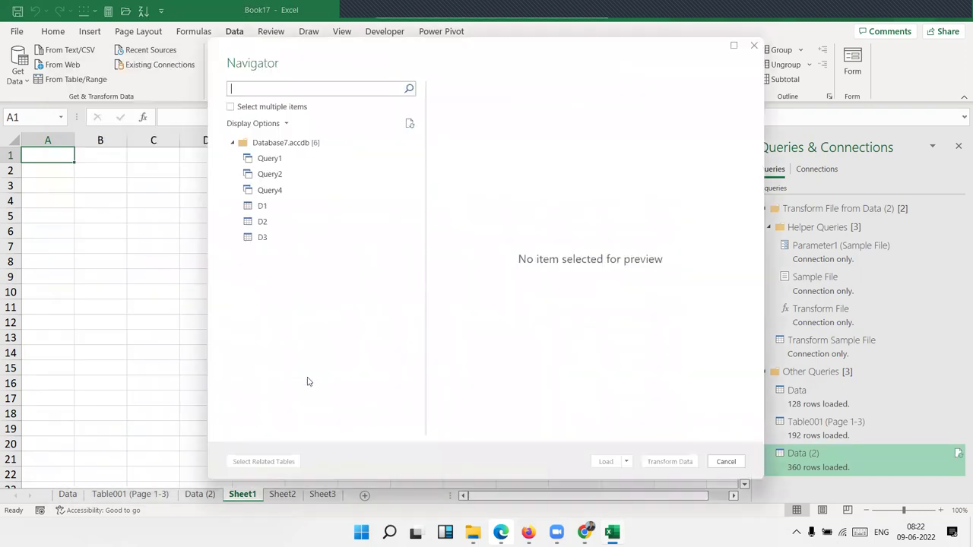
Load the D1 table onto a new sheet and return to Sheet1
click(273, 213)
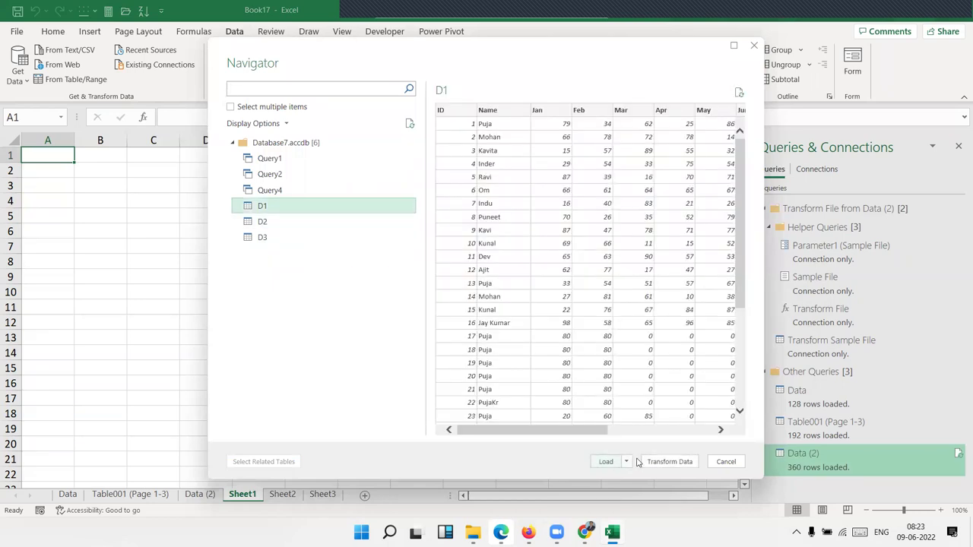
click(606, 461)
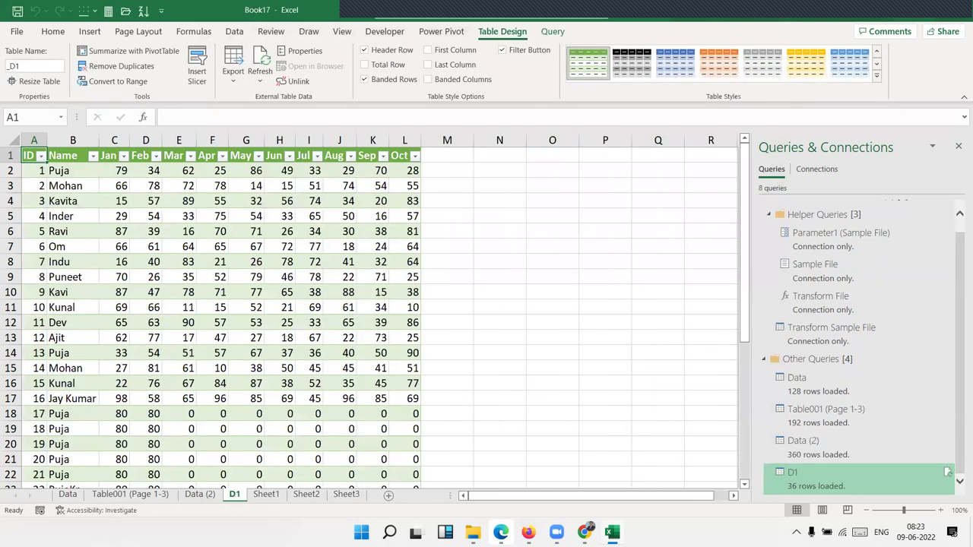
click(266, 494)
Cancel the accidental Create Table dialog and start a Get Data From Web import
click(18, 79)
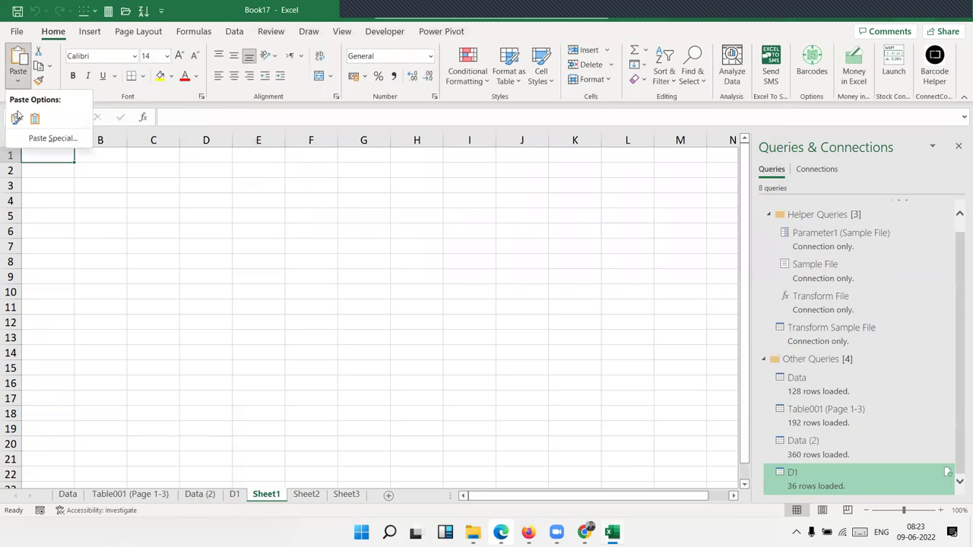
click(234, 31)
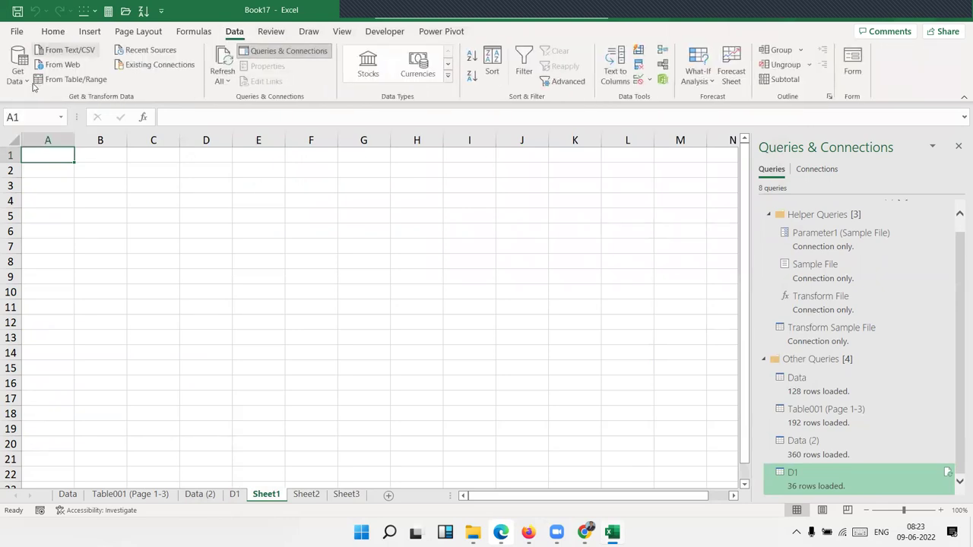
click(17, 73)
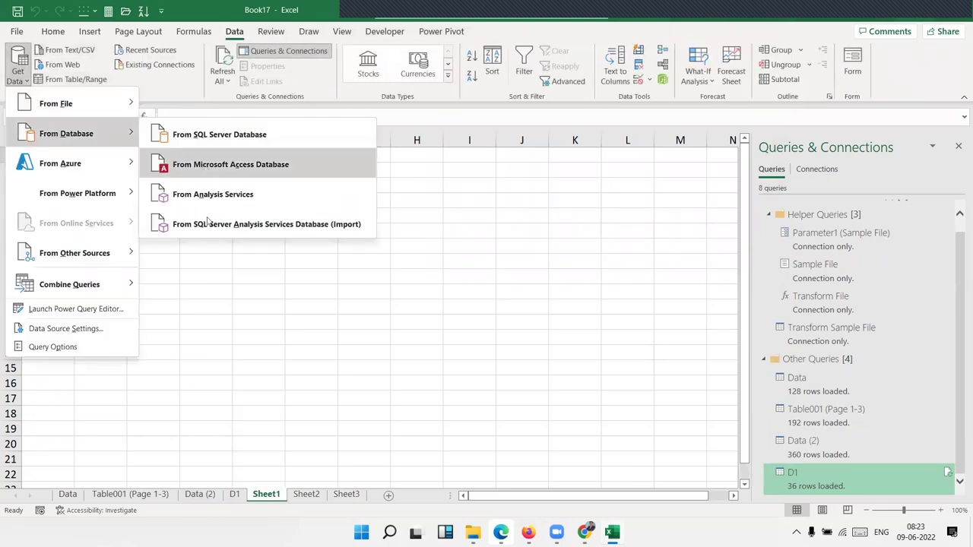
mouse_move(104, 157)
mouse_move(97, 194)
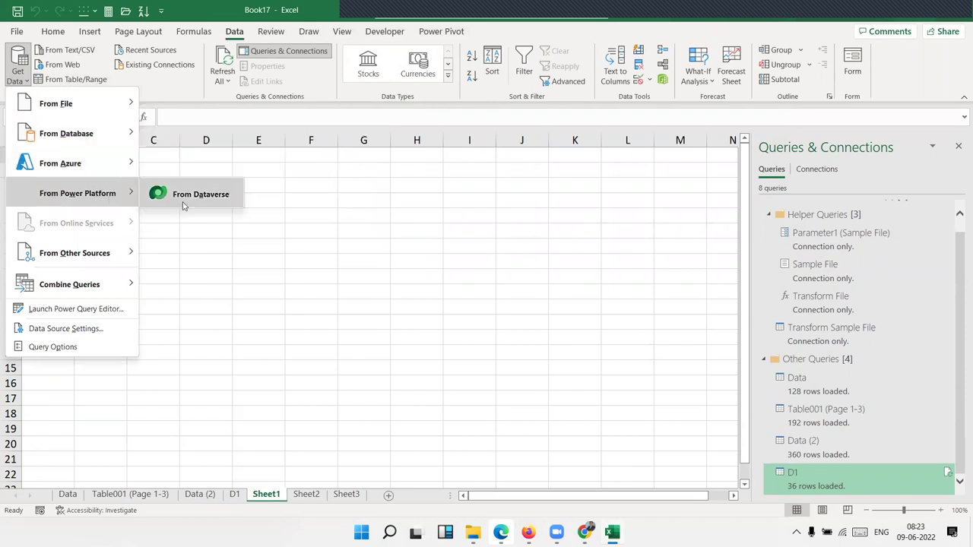
mouse_move(88, 253)
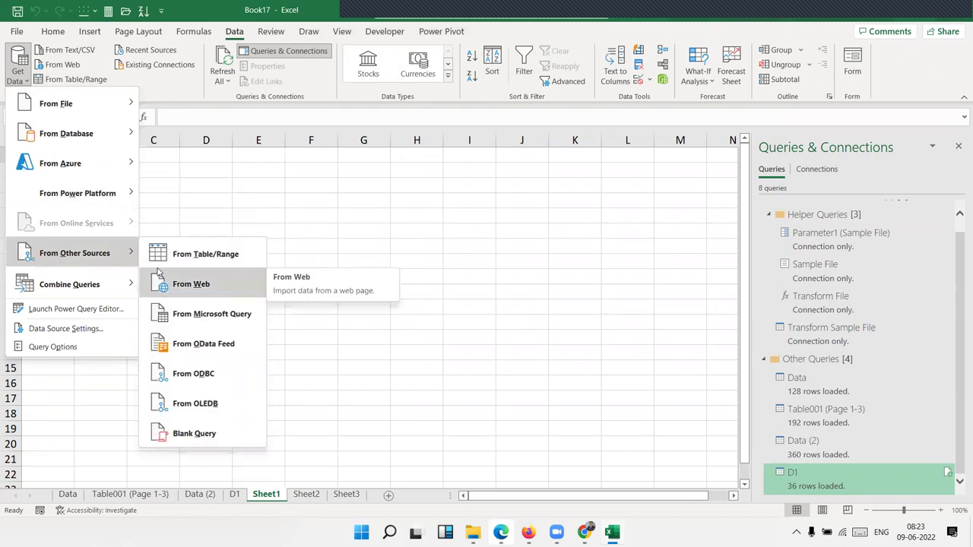
click(190, 257)
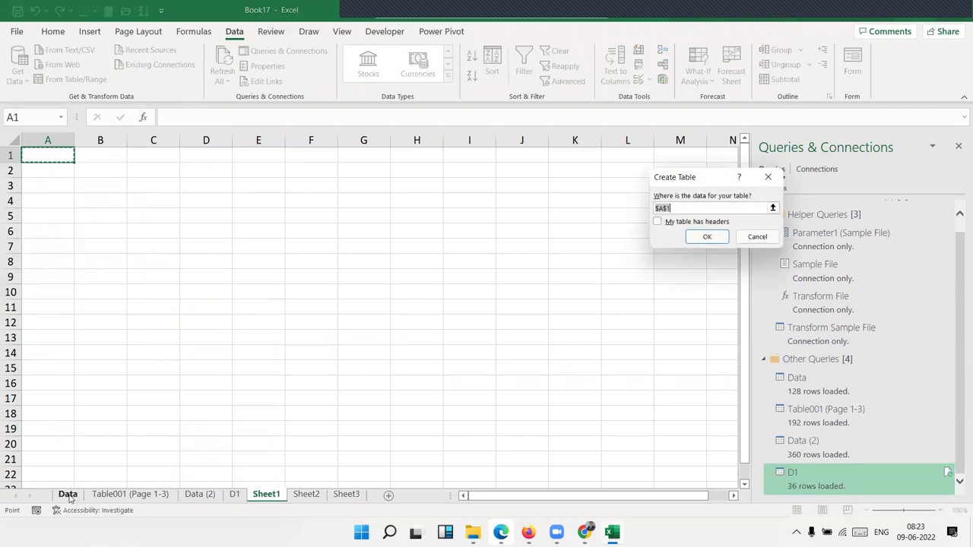
click(757, 237)
click(27, 83)
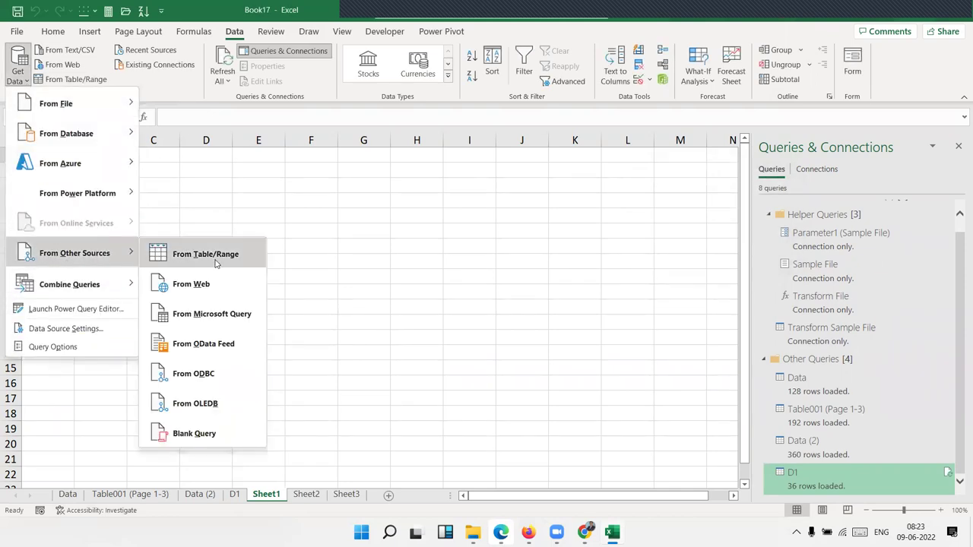
click(190, 285)
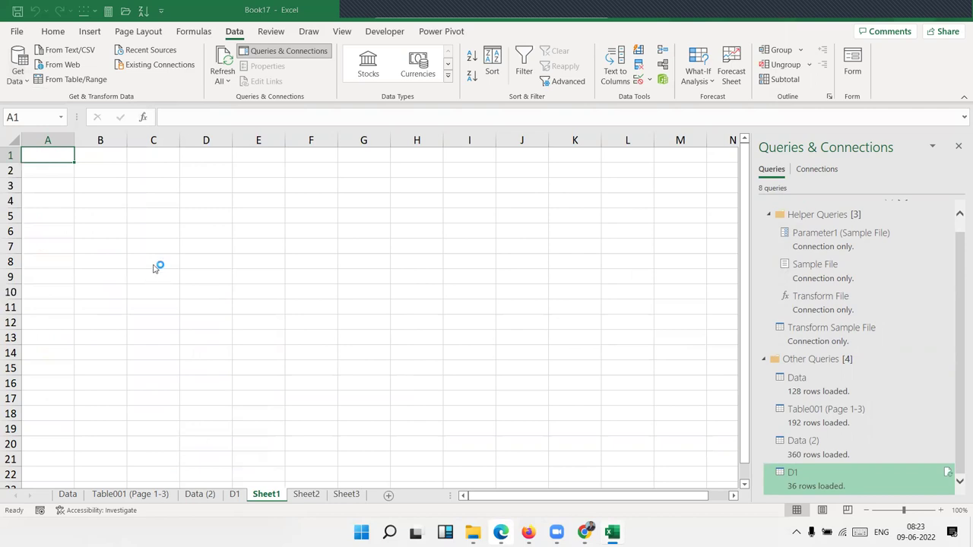
In a new Chrome tab, search Google for 'finance'
mouse_move(557, 532)
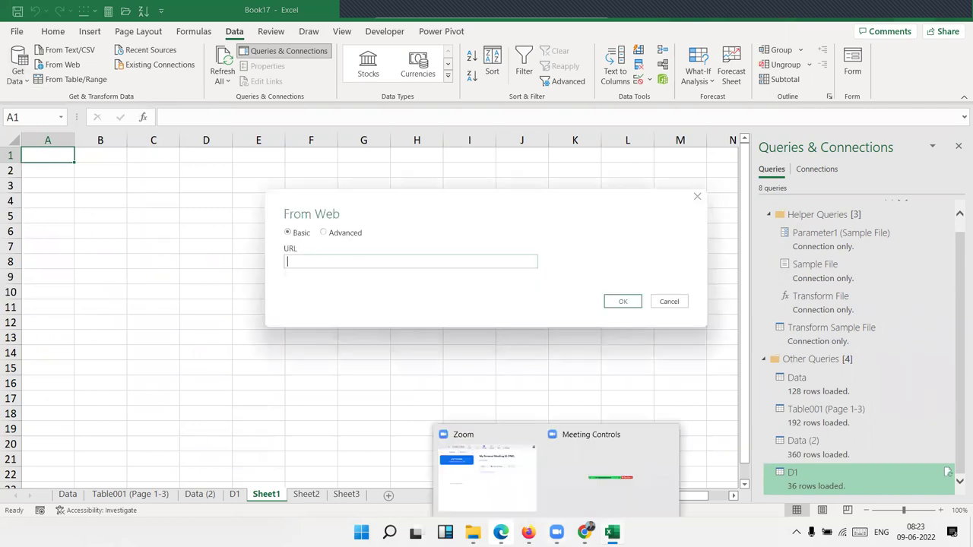
key(alt+Tab)
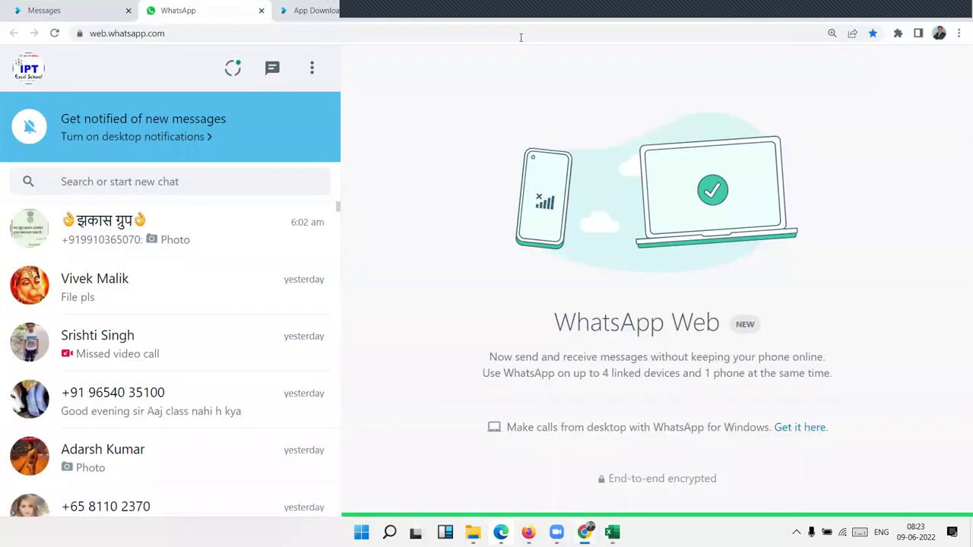
key(ctrl+t)
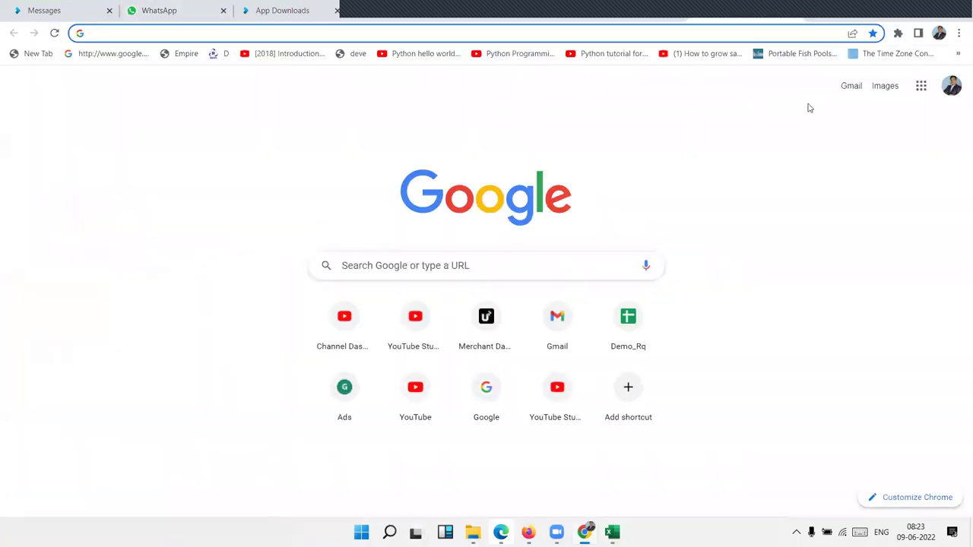
text(goo)
key(Return)
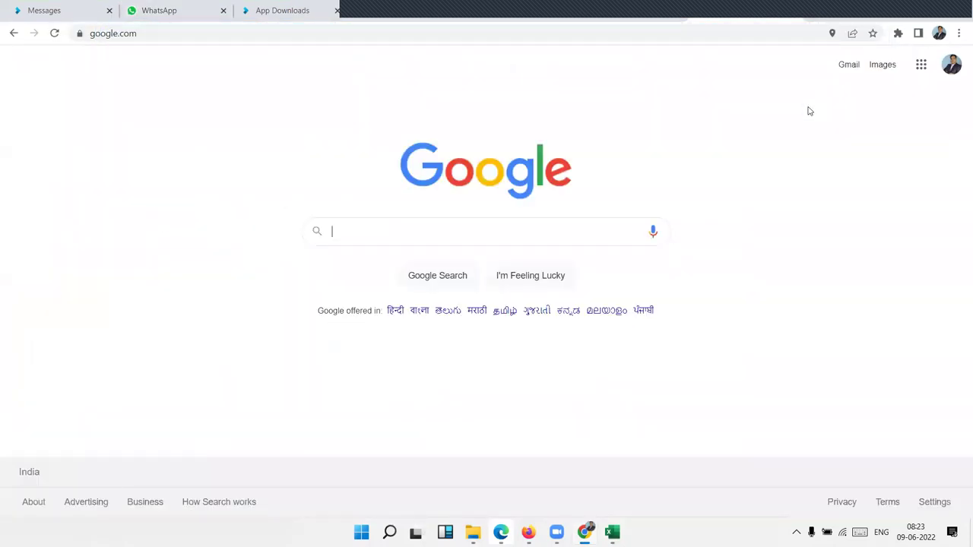
text(fih)
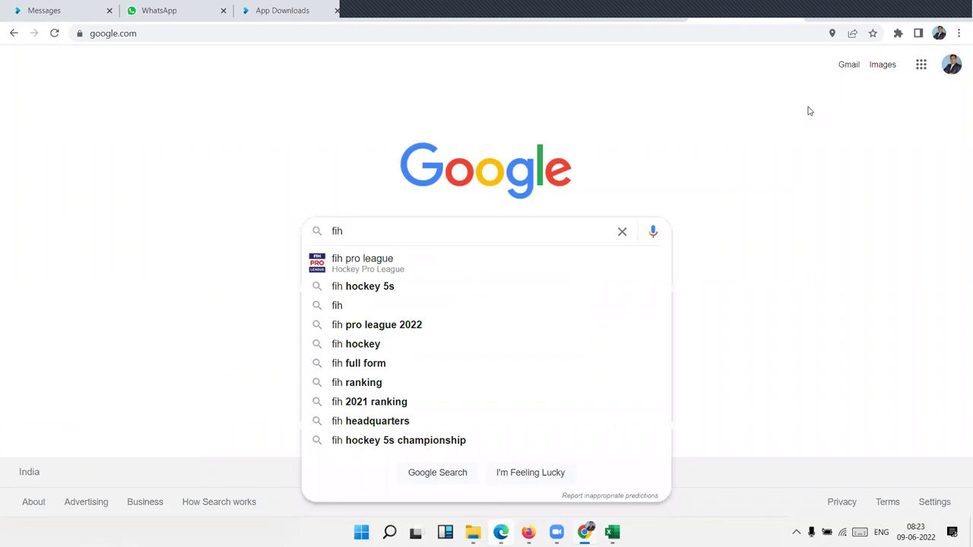
key(BackSpace)
text(na)
key(Down)
key(Down)
key(Down)
key(Down)
key(Down)
key(Down)
key(Up)
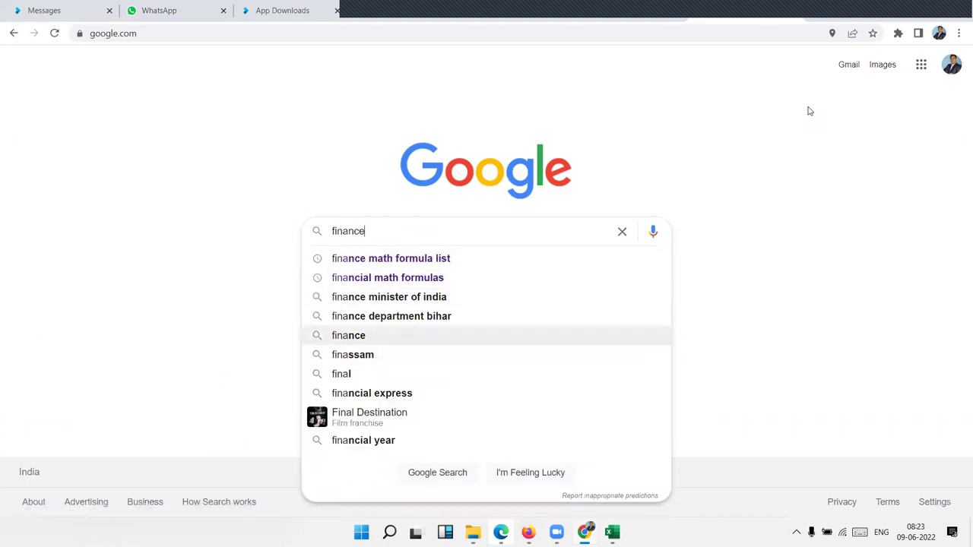
key(Return)
Open Google Finance, copy its google.com/finance/ address and return to Excel
scroll(190, 403, down, 3)
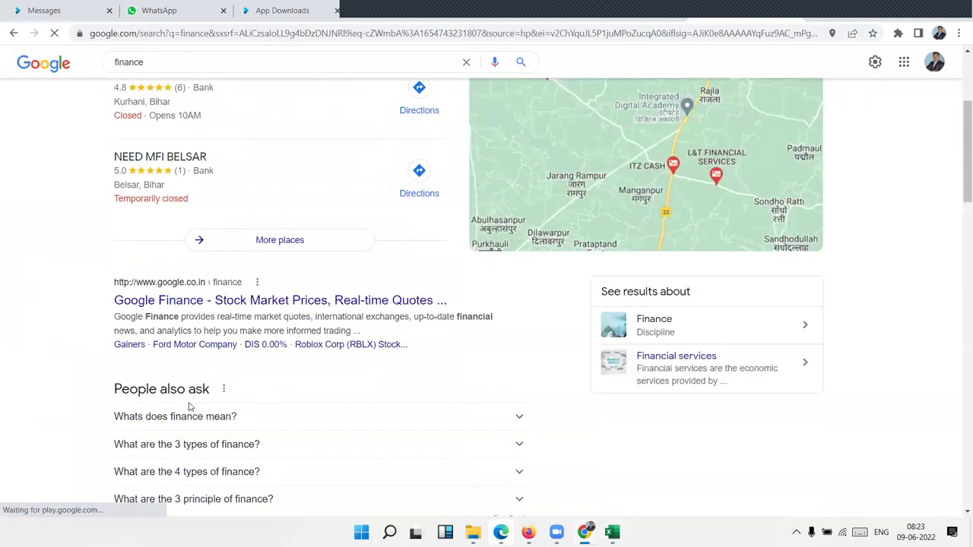
click(196, 301)
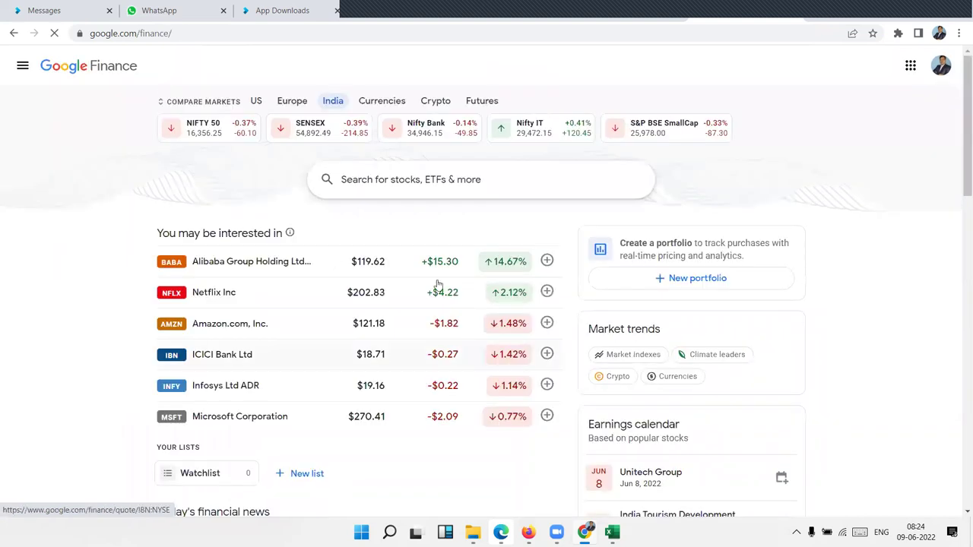
scroll(401, 396, down, 5)
scroll(401, 396, down, 5)
scroll(401, 396, down, 4)
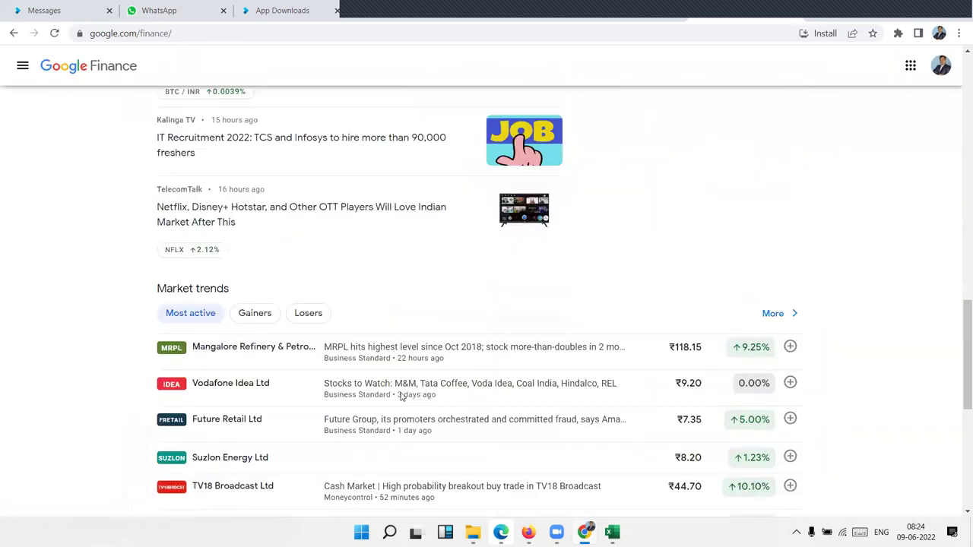
scroll(401, 396, up, 4)
scroll(293, 278, up, 10)
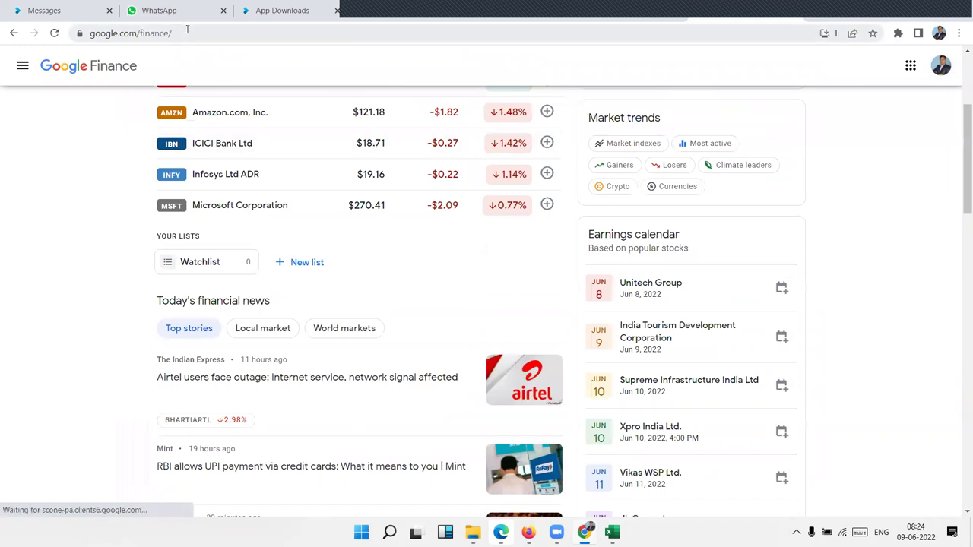
click(181, 33)
key(alt+Tab)
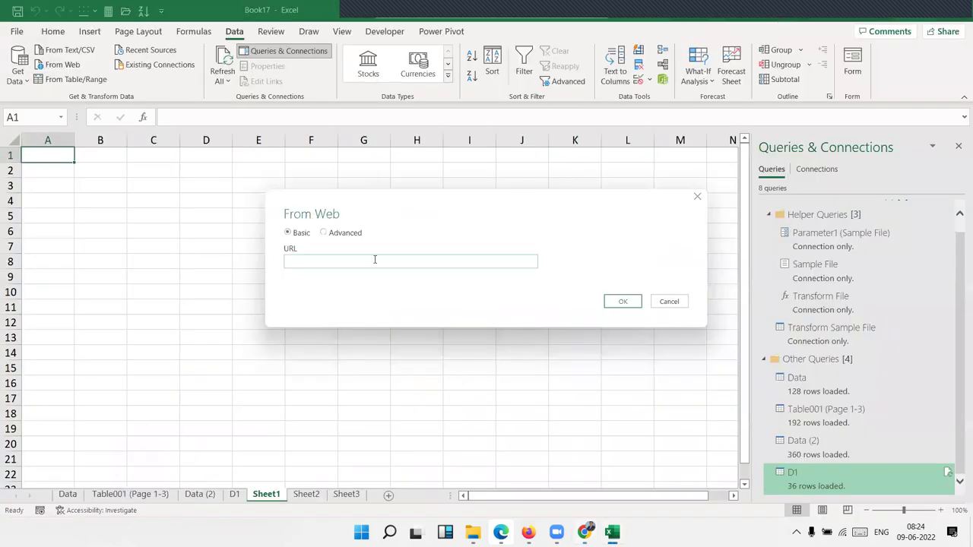
key(ctrl+v)
click(624, 302)
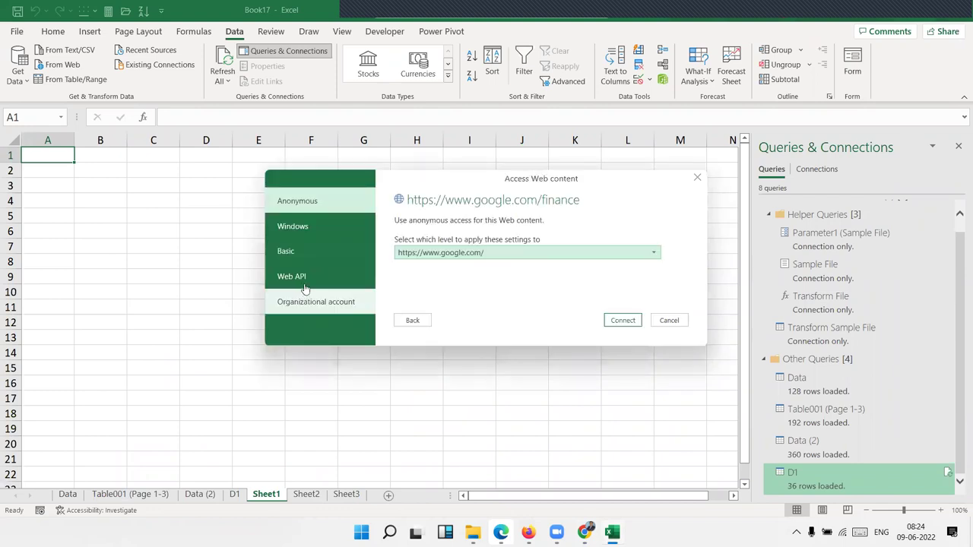
click(291, 229)
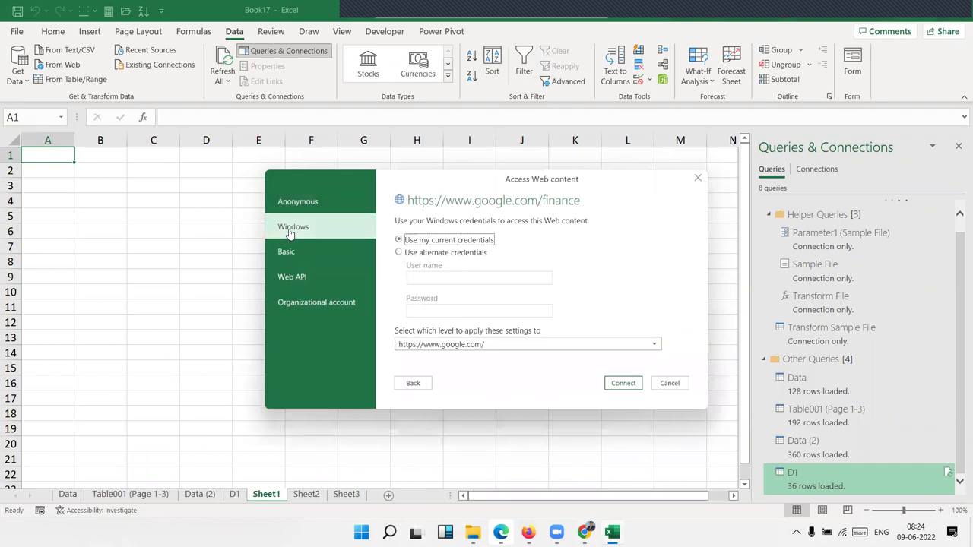
click(332, 254)
click(328, 282)
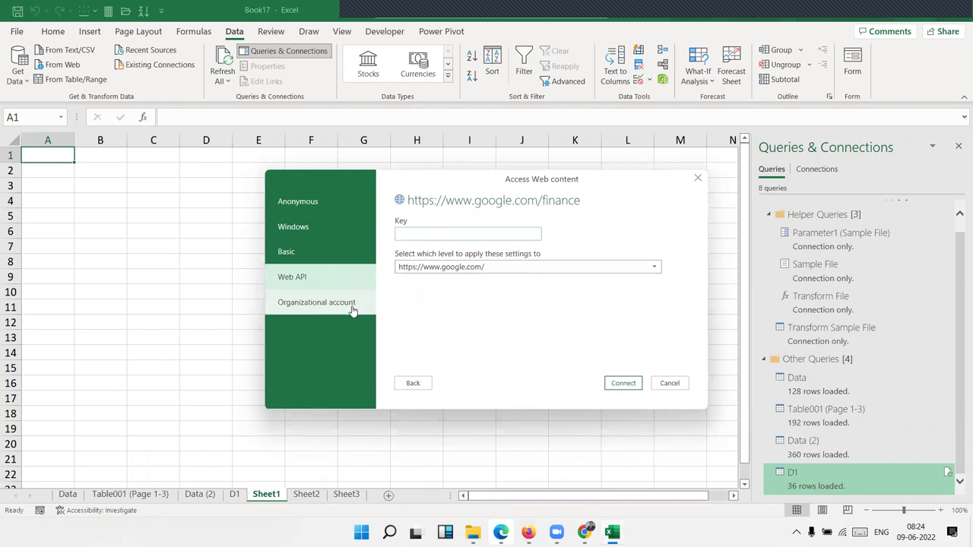
click(353, 311)
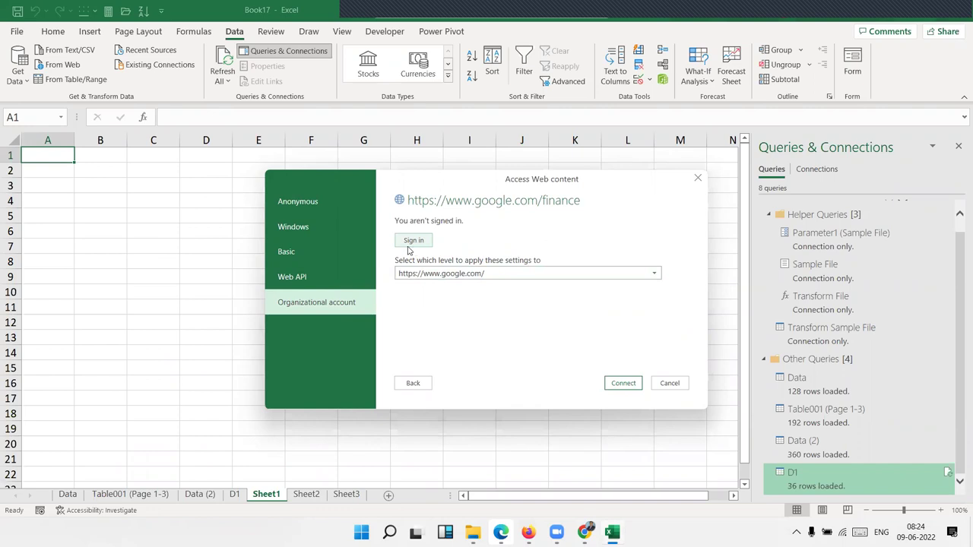
Connect anonymously to Google Finance and preview its only table, Document, in the Navigator
click(327, 204)
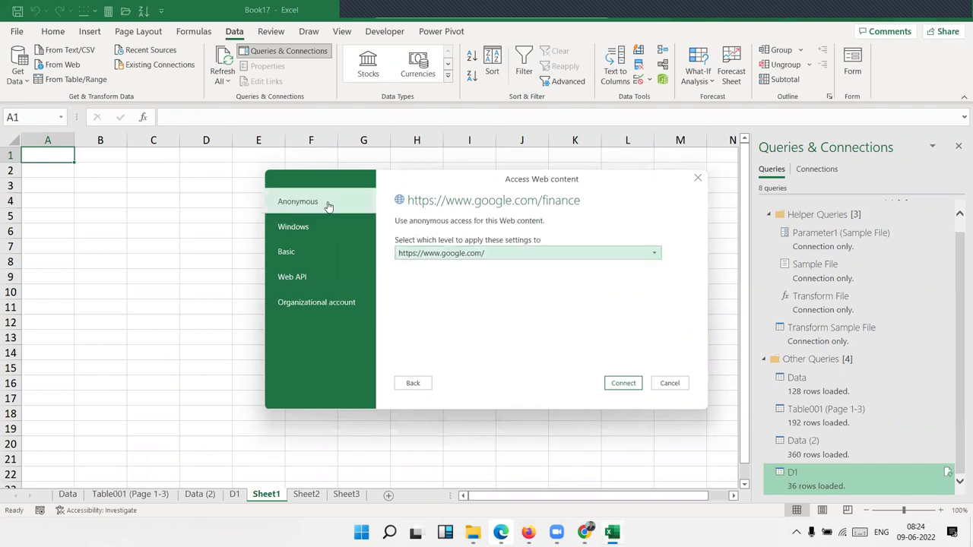
click(630, 386)
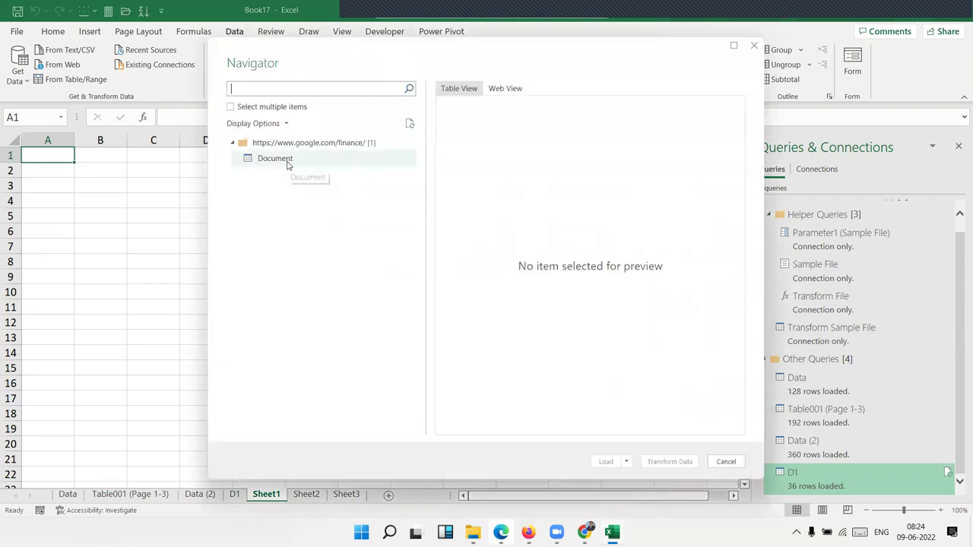
click(288, 164)
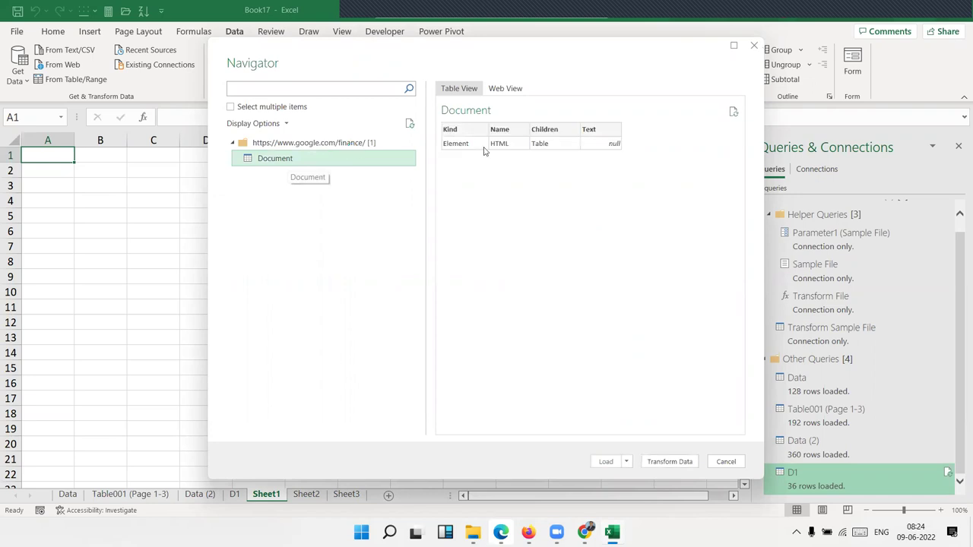
click(583, 532)
Go back to the search results and change the search to stock market data
scroll(375, 327, down, 2)
scroll(375, 327, down, 7)
scroll(376, 327, down, 6)
scroll(374, 326, up, 3)
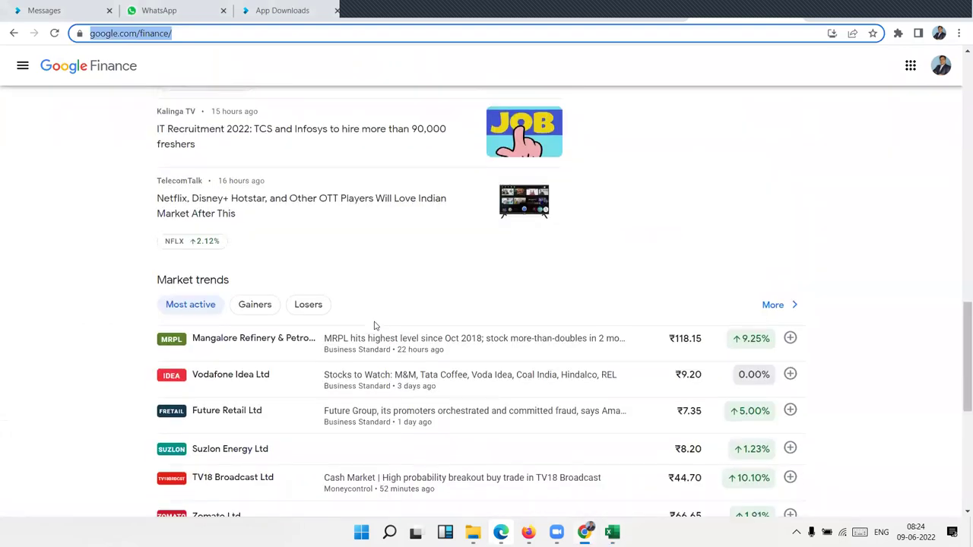
scroll(375, 325, down, 5)
scroll(376, 327, up, 5)
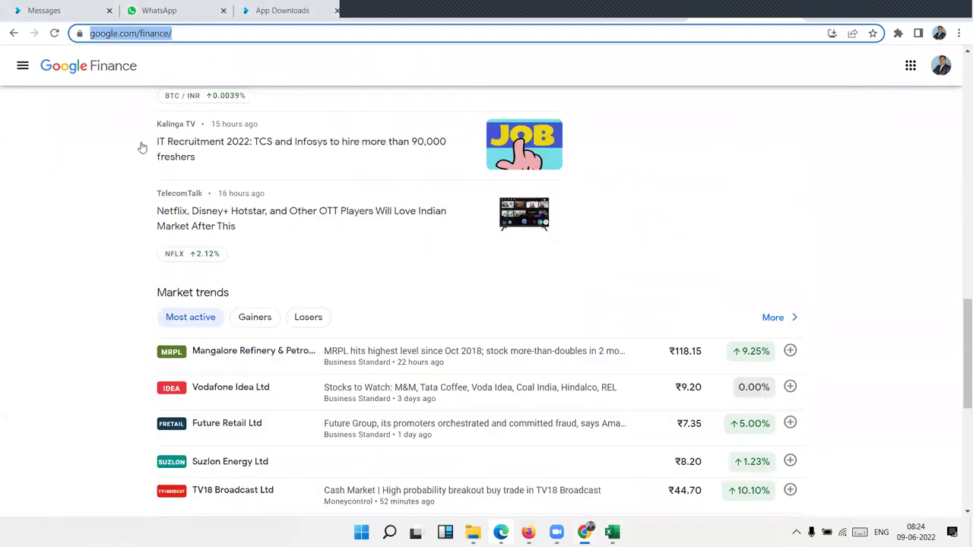
click(14, 34)
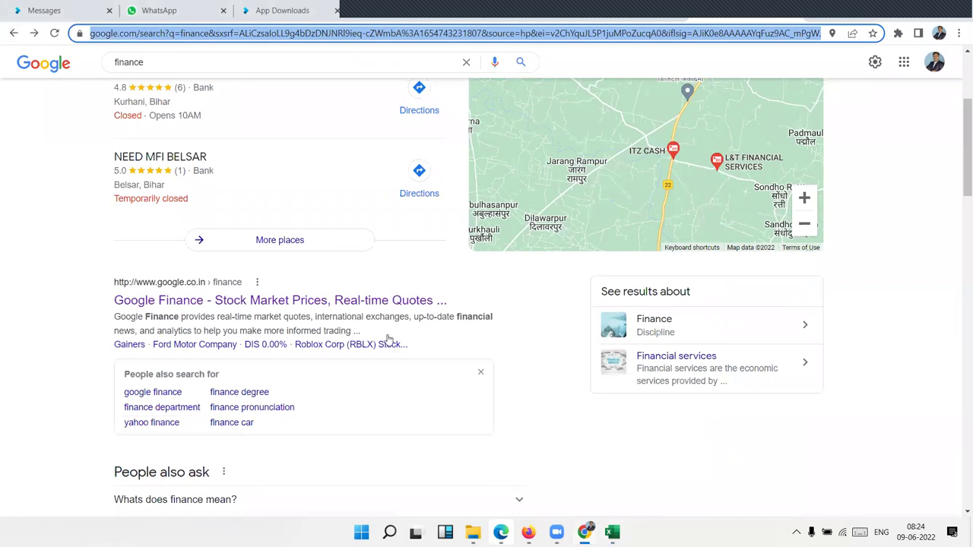
scroll(386, 340, up, 3)
double_click(169, 75)
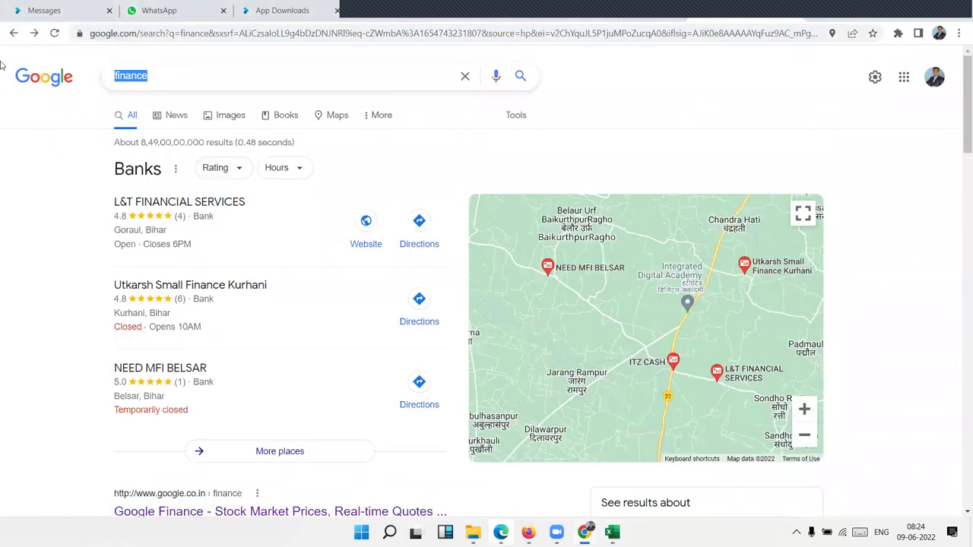
text(sto)
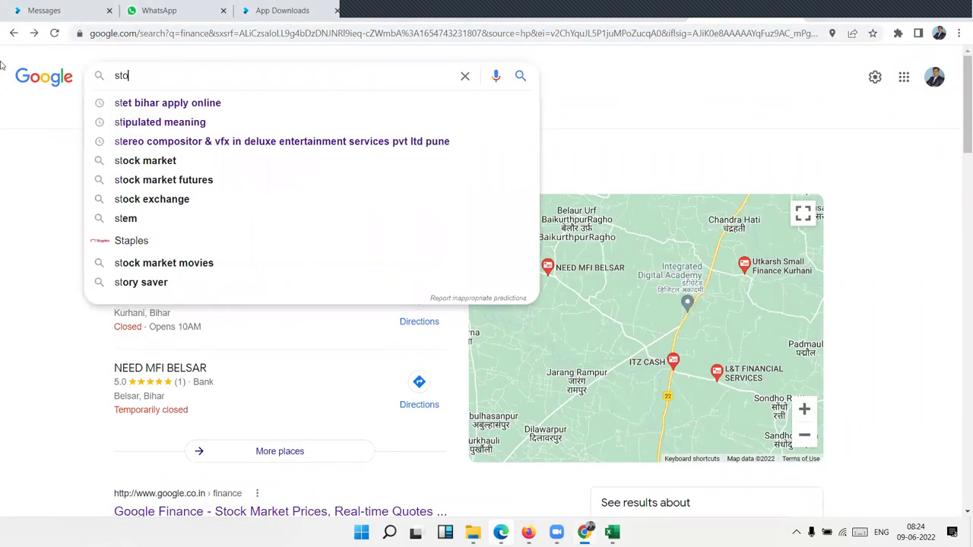
text(ck market data)
key(Return)
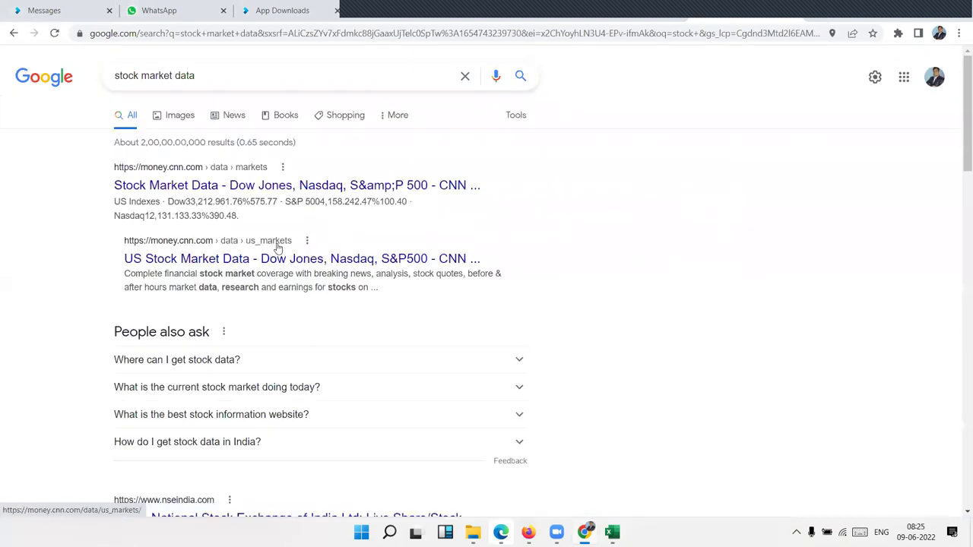
Open the CNN U.S. Stock Markets result in a new tab and select its money.cnn.com/data/us_markets/ address
right_click(266, 263)
click(304, 271)
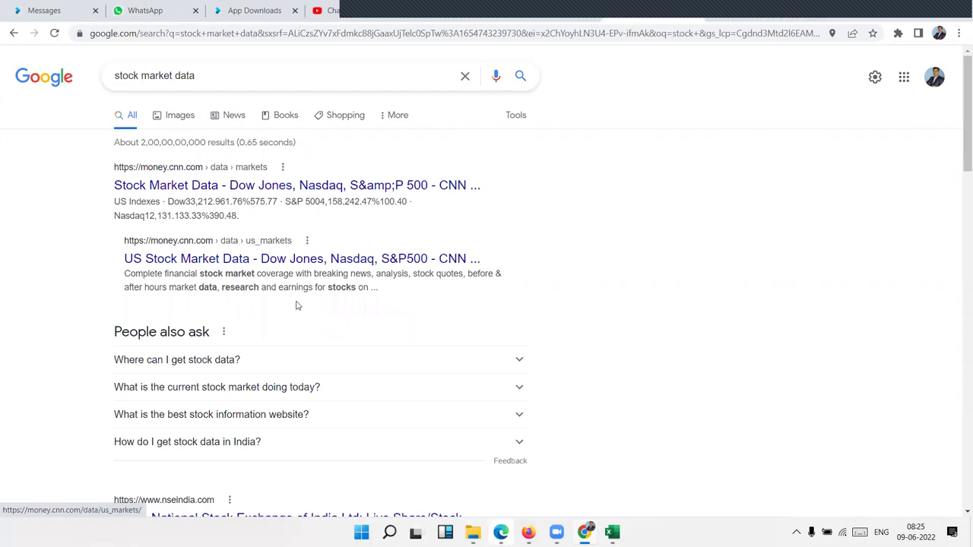
scroll(211, 194, down, 5)
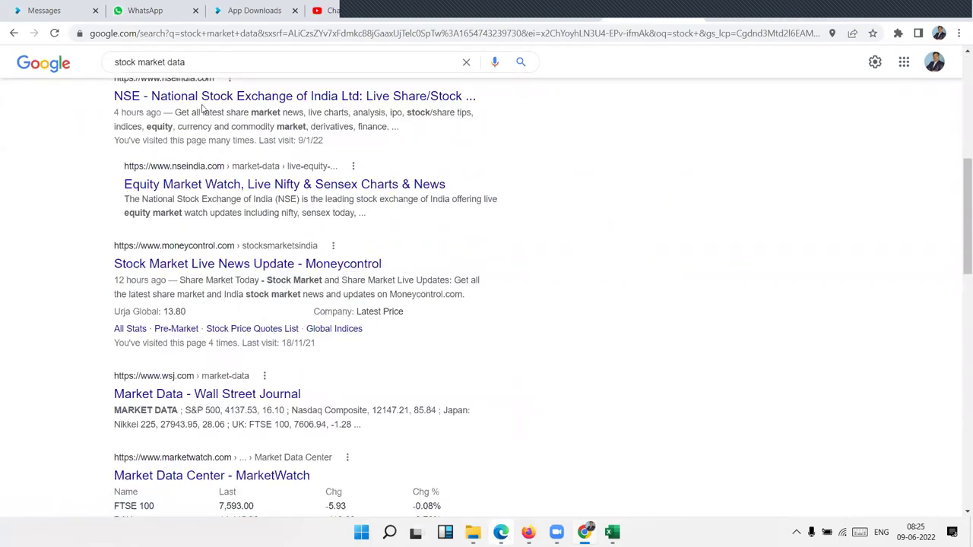
drag(476, 97, 202, 97)
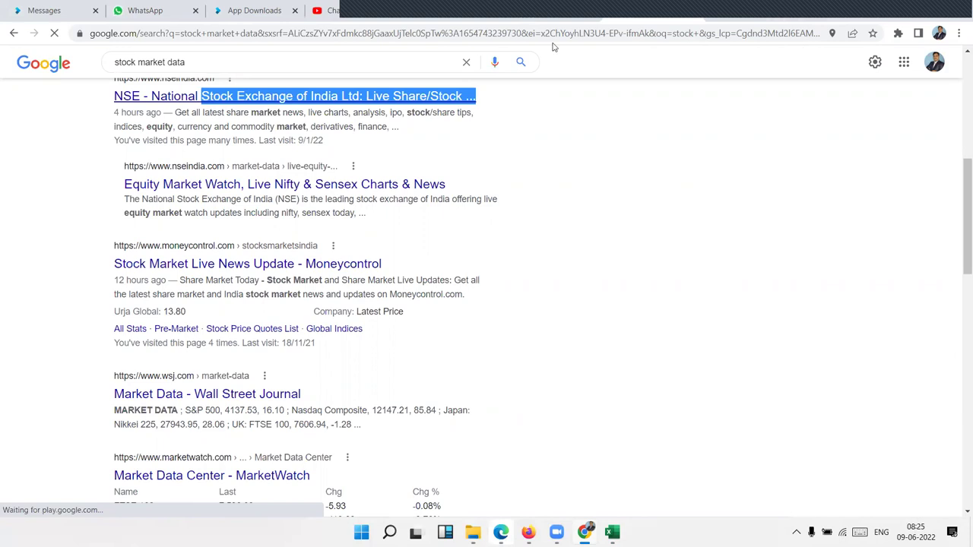
click(748, 11)
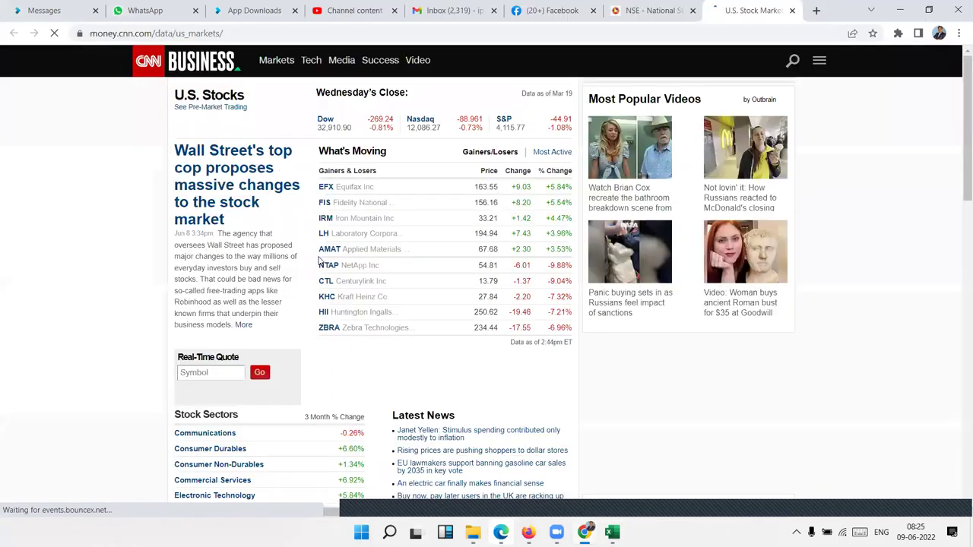
click(241, 33)
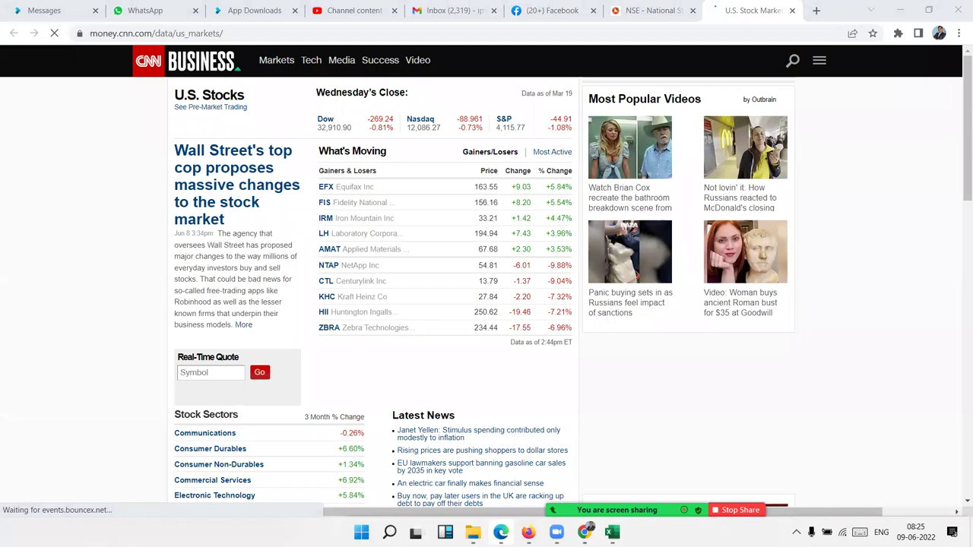
key(alt+Tab)
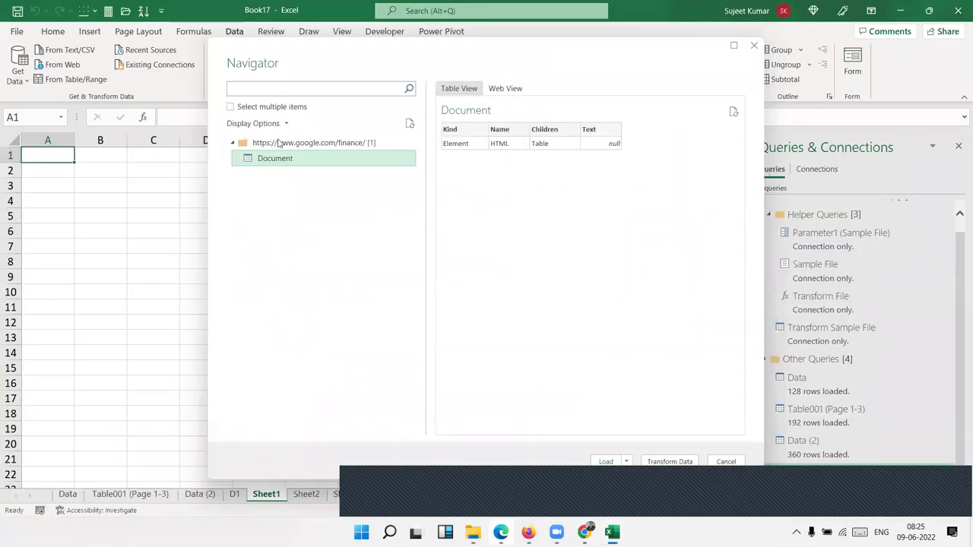
Cancel the Google Finance Navigator and import money.cnn.com/data/us_markets/ from the web with Anonymous access
click(278, 144)
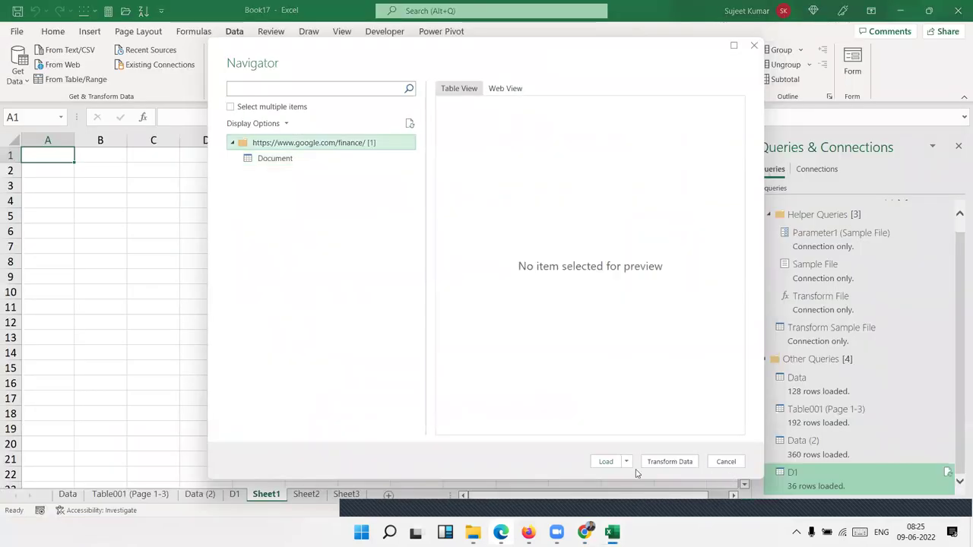
click(725, 461)
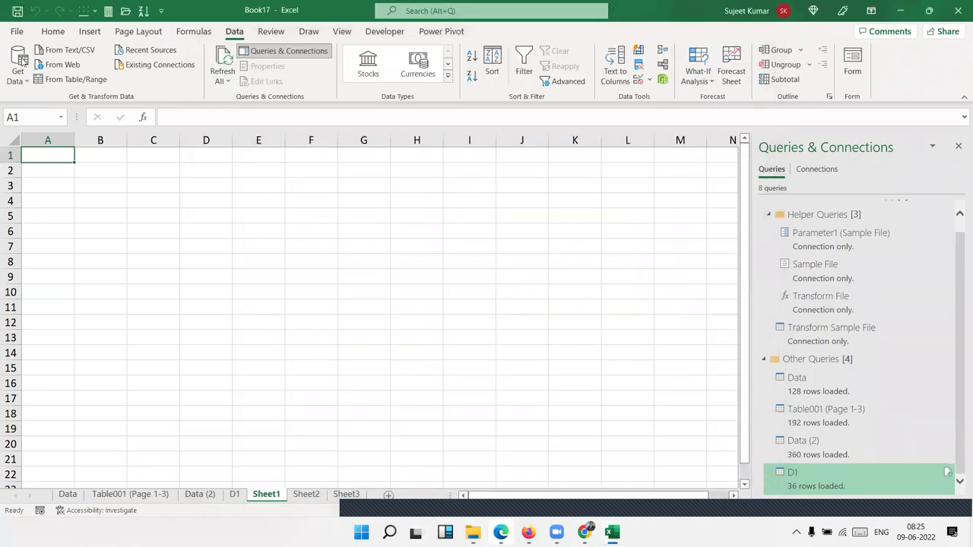
click(27, 79)
mouse_move(51, 110)
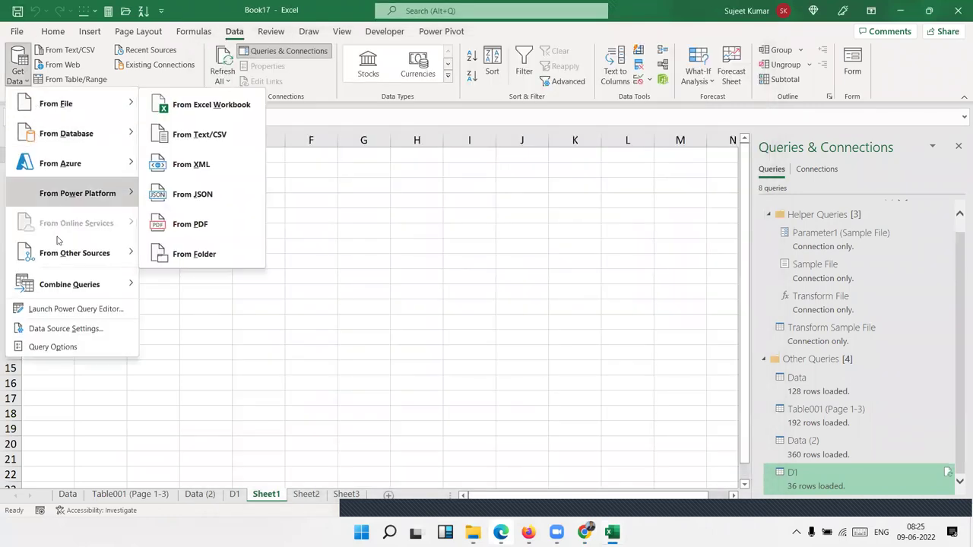
mouse_move(76, 253)
click(187, 283)
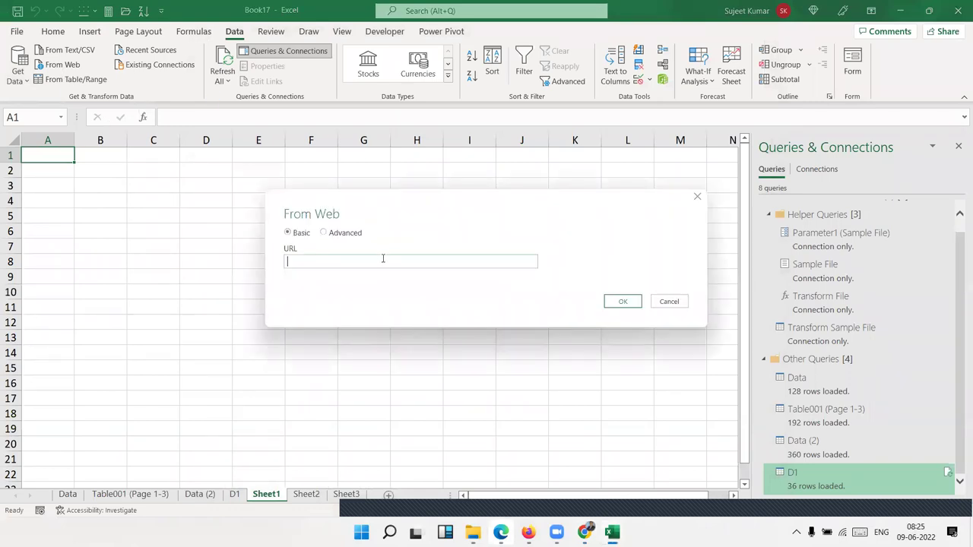
text(https://money.cnn.com/data/us_markets/)
click(622, 302)
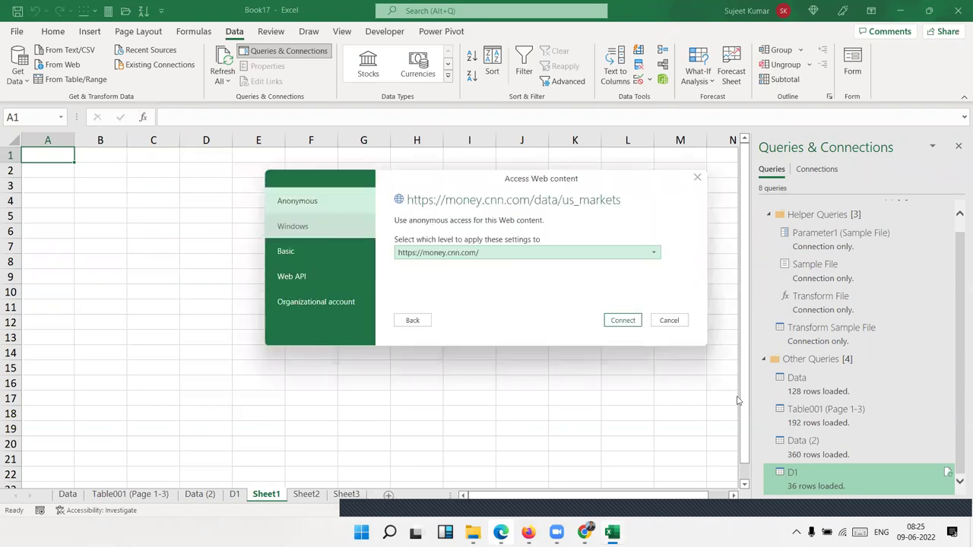
click(612, 326)
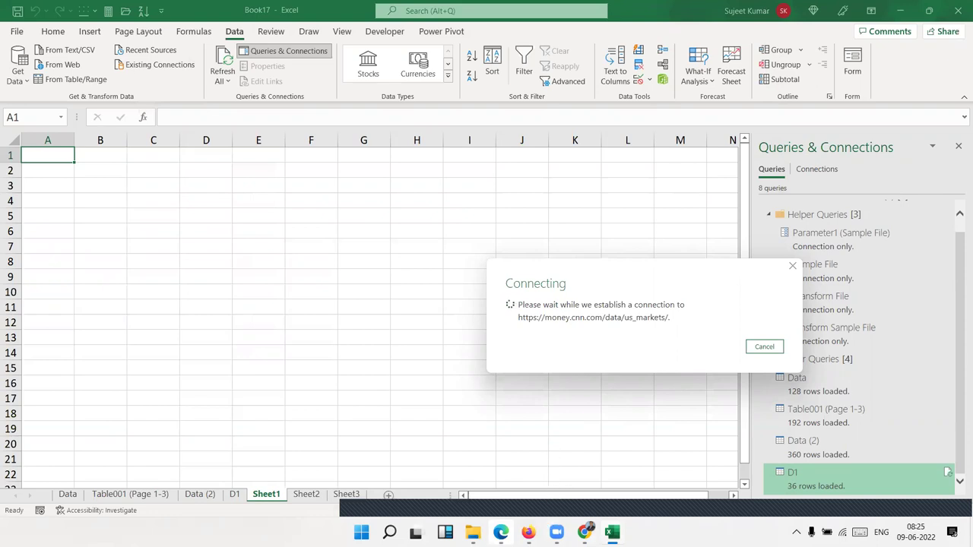
mouse_move(584, 532)
click(578, 490)
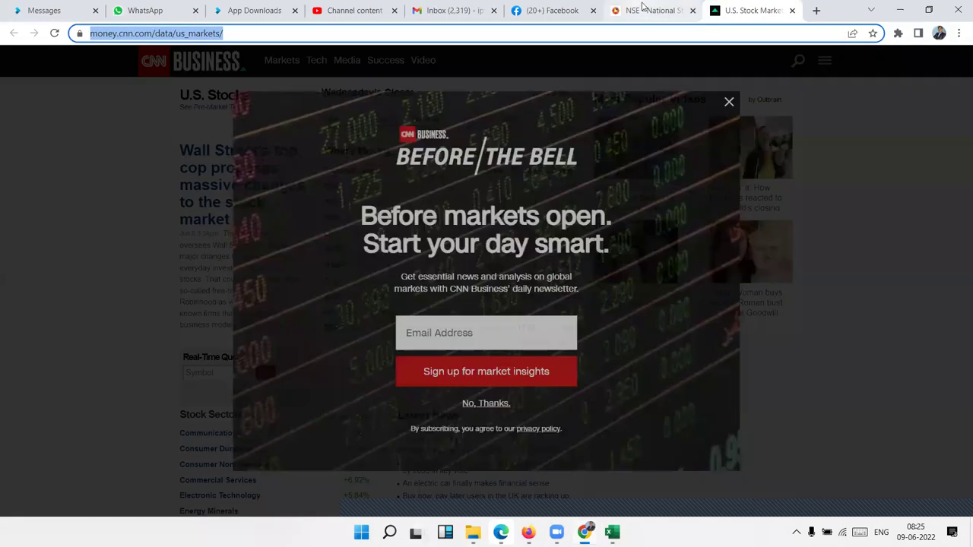
On the NSE India tab, open the Market Data > Indices page and select its URL
click(650, 10)
scroll(207, 154, down, 3)
scroll(208, 155, down, 5)
scroll(208, 154, up, 5)
mouse_move(289, 108)
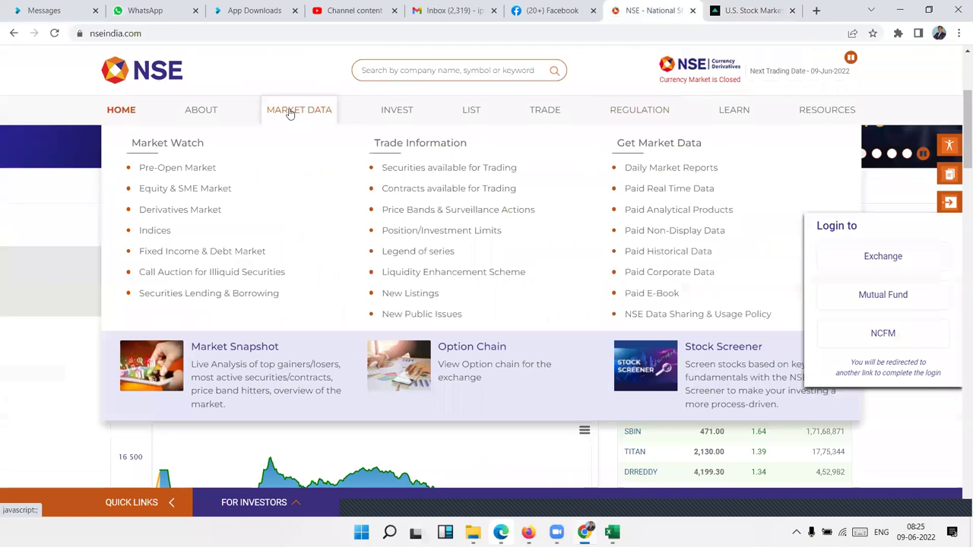
click(156, 230)
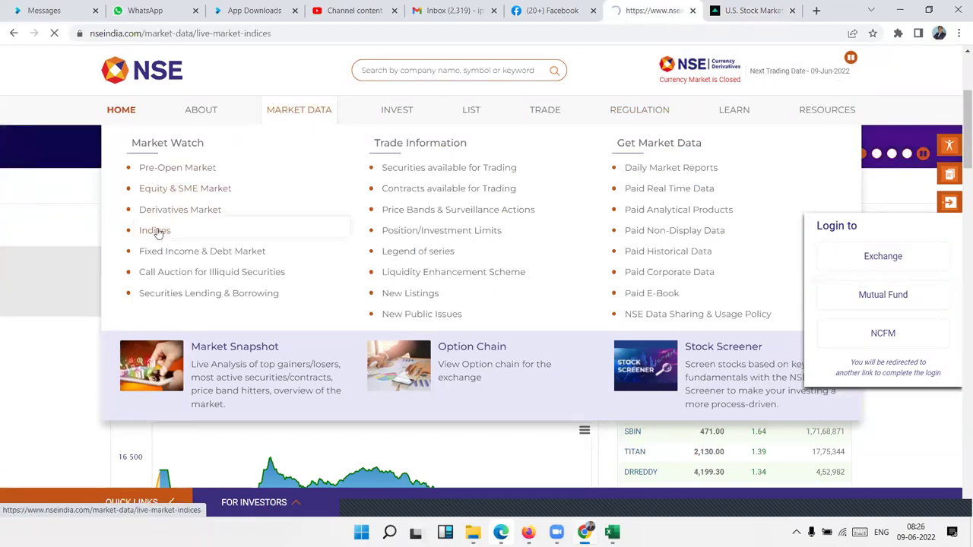
scroll(409, 263, down, 5)
scroll(410, 260, up, 5)
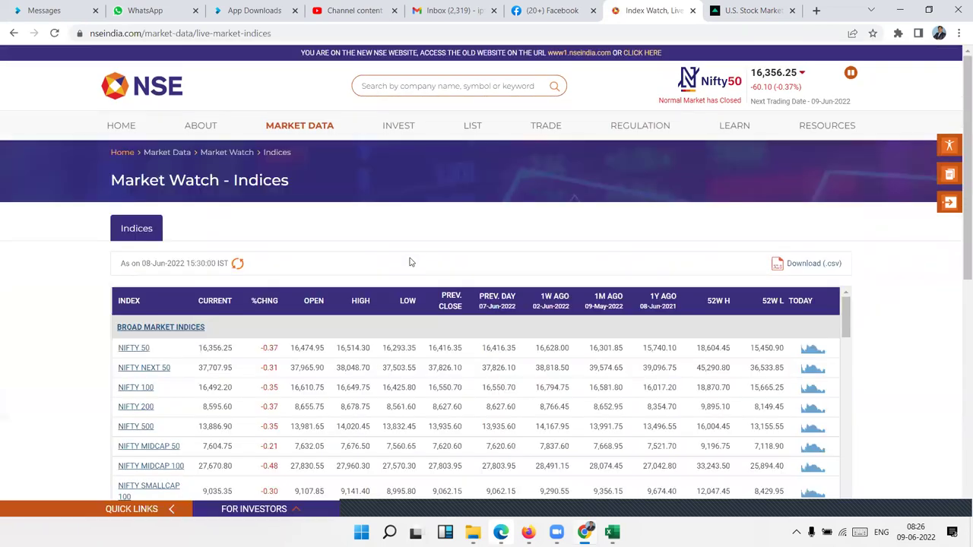
scroll(322, 163, down, 3)
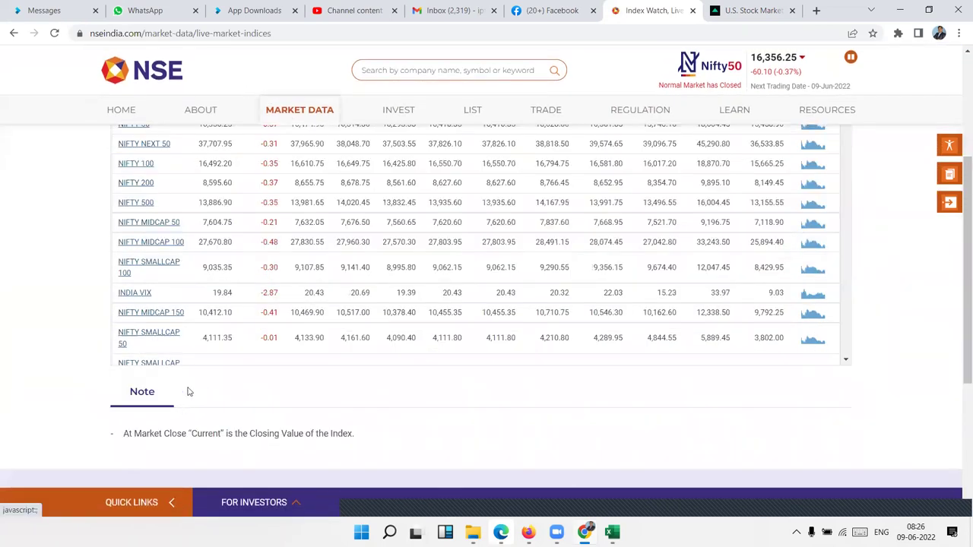
scroll(189, 391, up, 3)
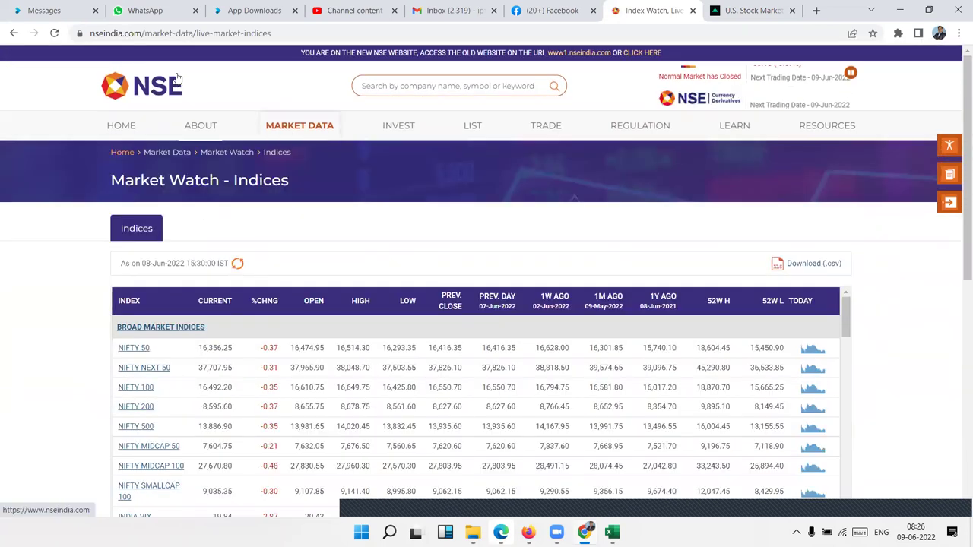
click(303, 34)
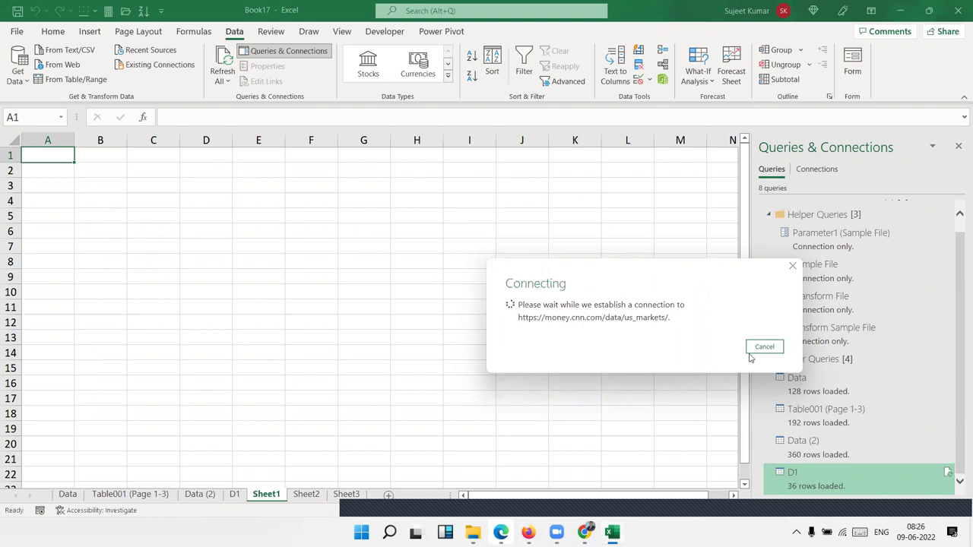
Cancel the stalled CNN connection and start an anonymous web import of NSE's live indices page
click(755, 348)
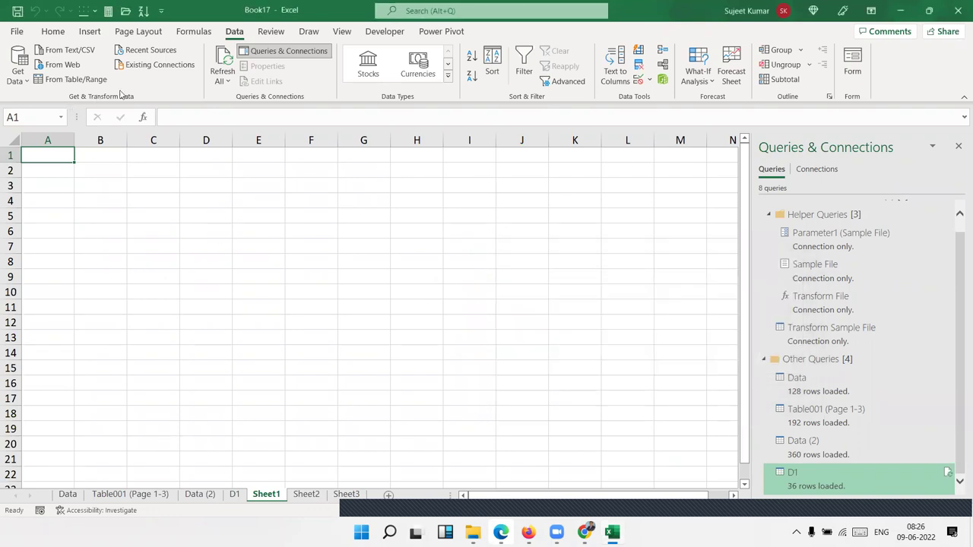
click(61, 65)
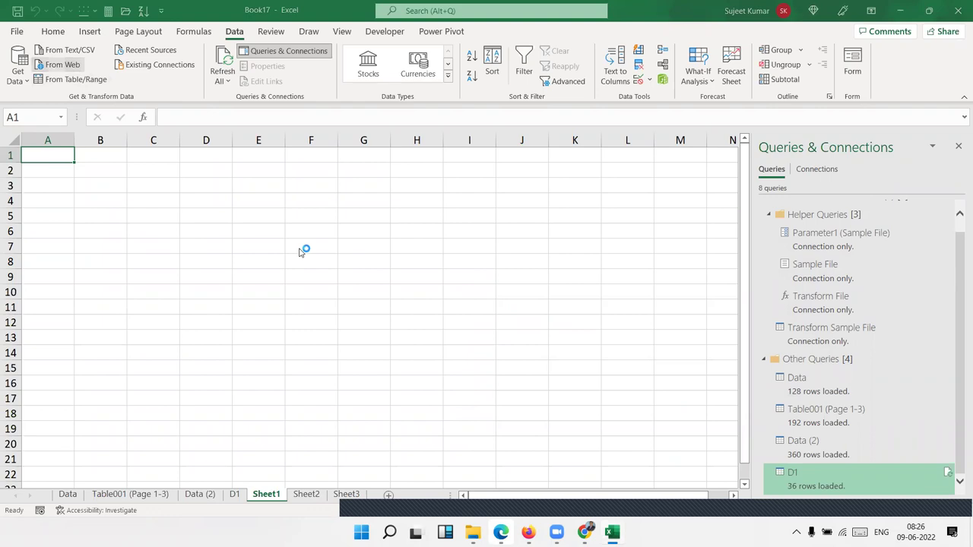
text(https://www.nseindia.com/market-data/live-market-indices)
click(622, 301)
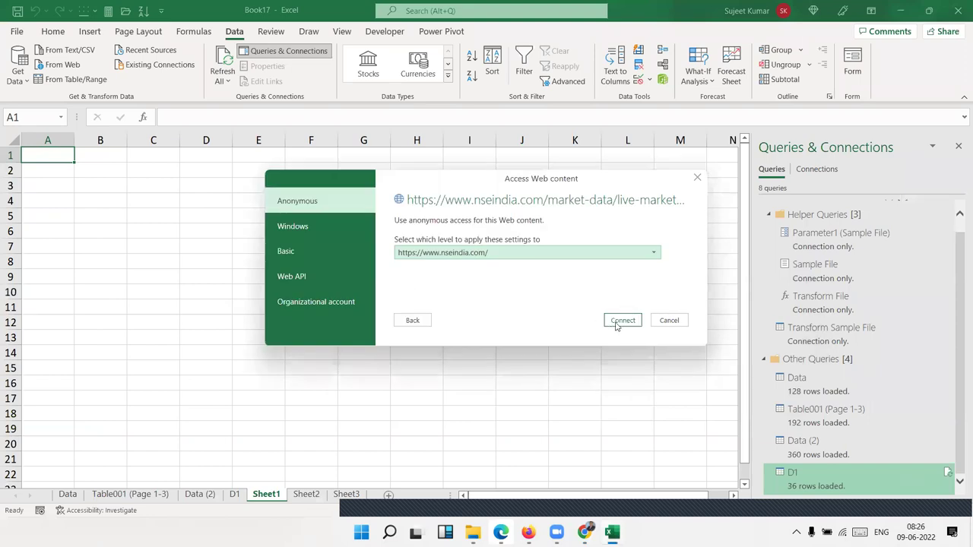
click(617, 322)
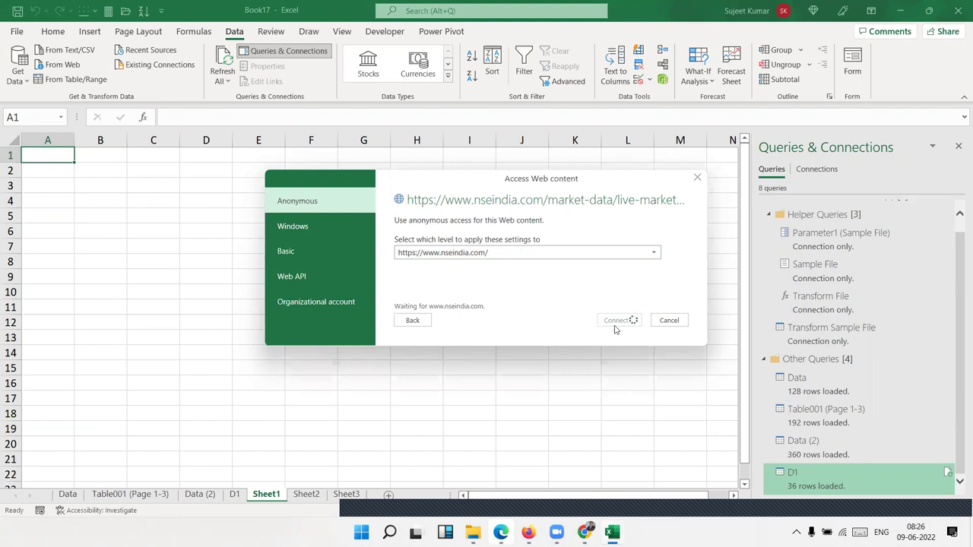
click(636, 328)
mouse_move(584, 532)
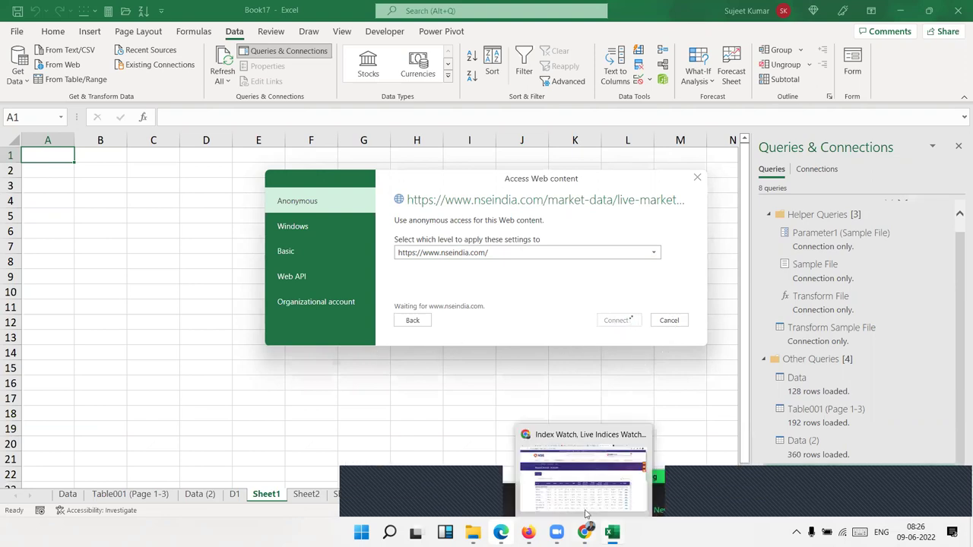
click(592, 490)
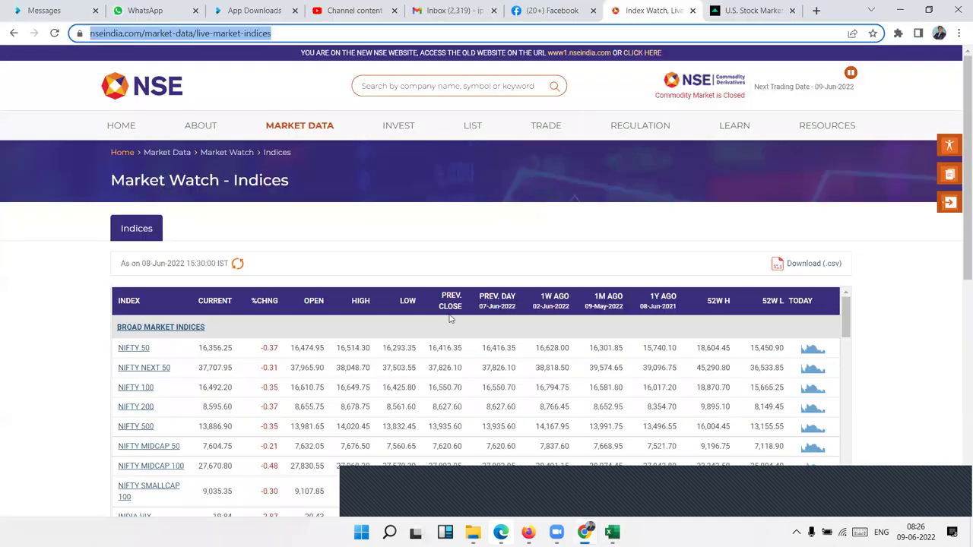
Close the NSE Index Watch and CNN U.S. Stocks tabs and return to Excel
click(692, 10)
click(692, 11)
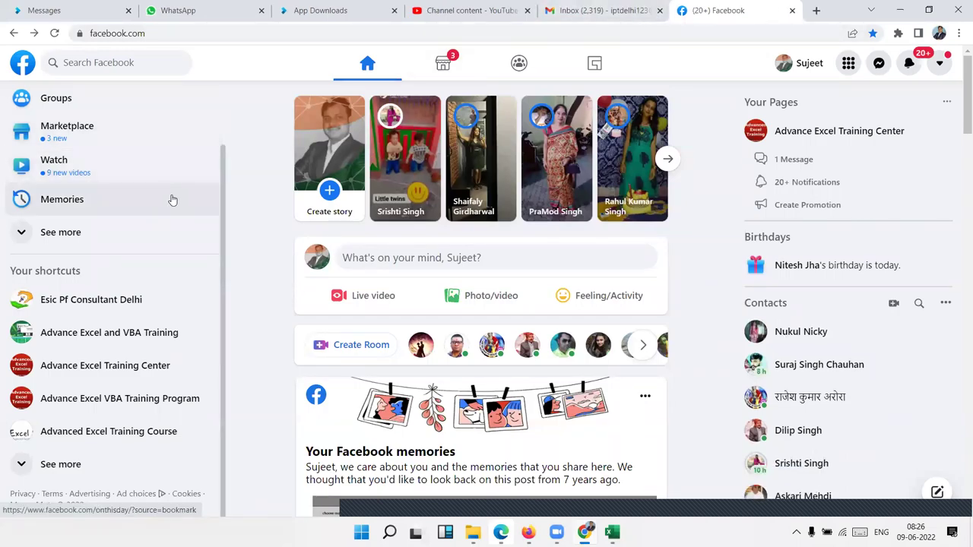
key(alt+Tab)
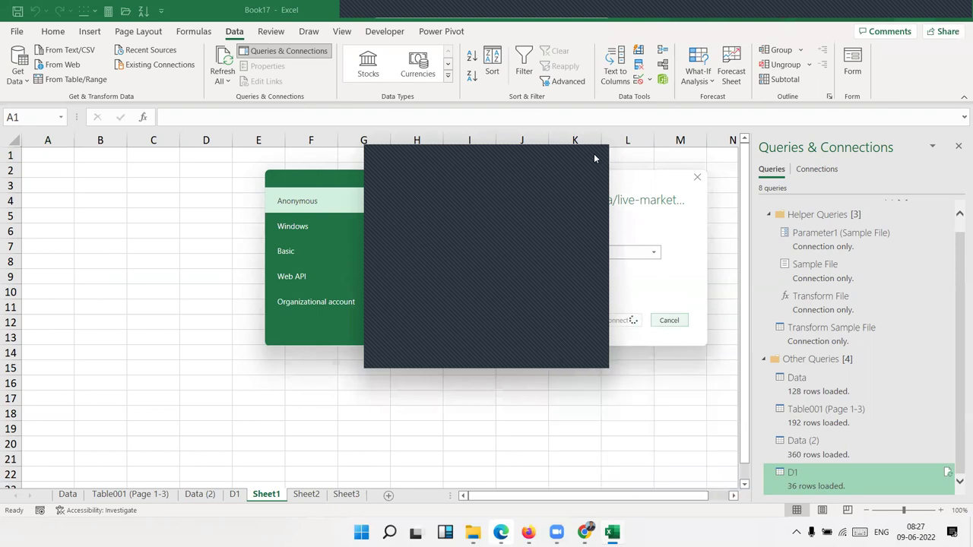
Cancel the pending NSE web connection and dismiss the Get Data list unused
click(669, 320)
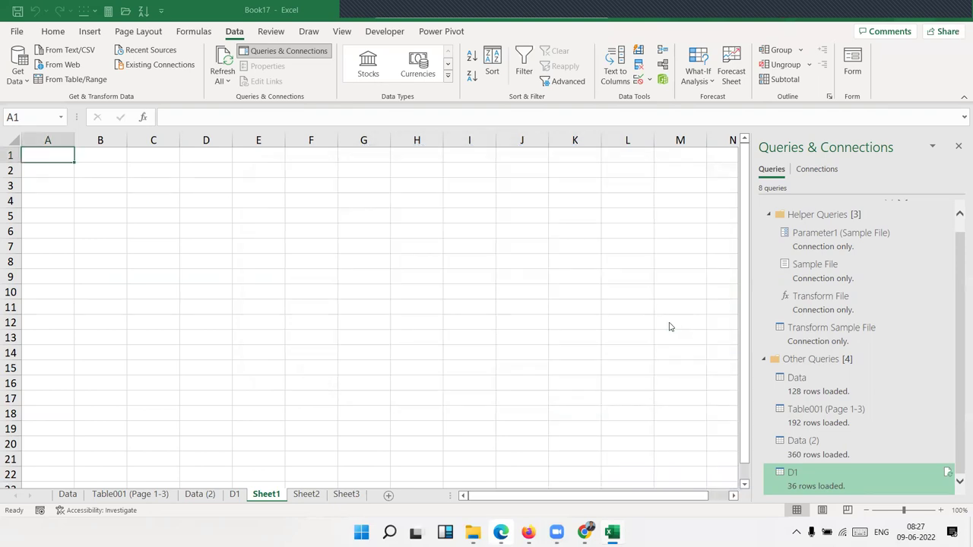
click(17, 71)
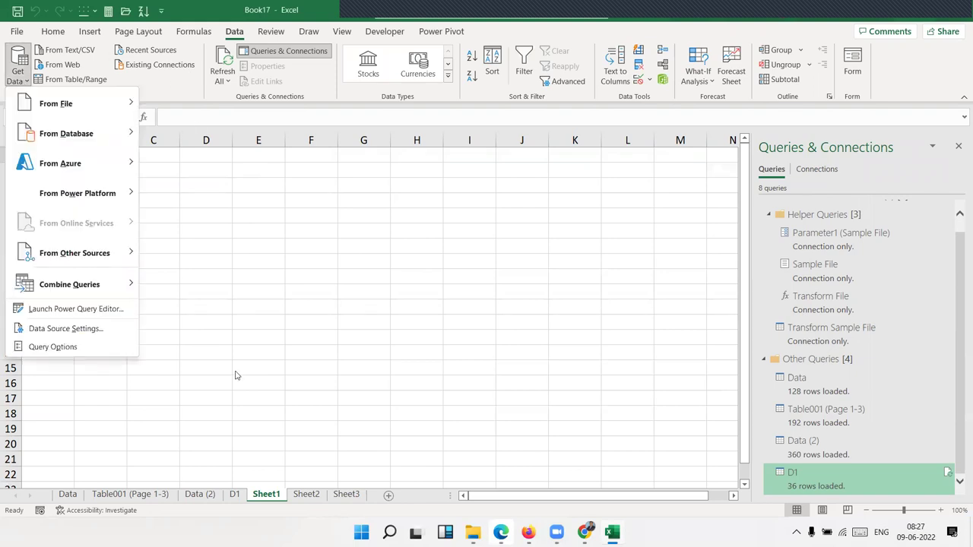
click(198, 374)
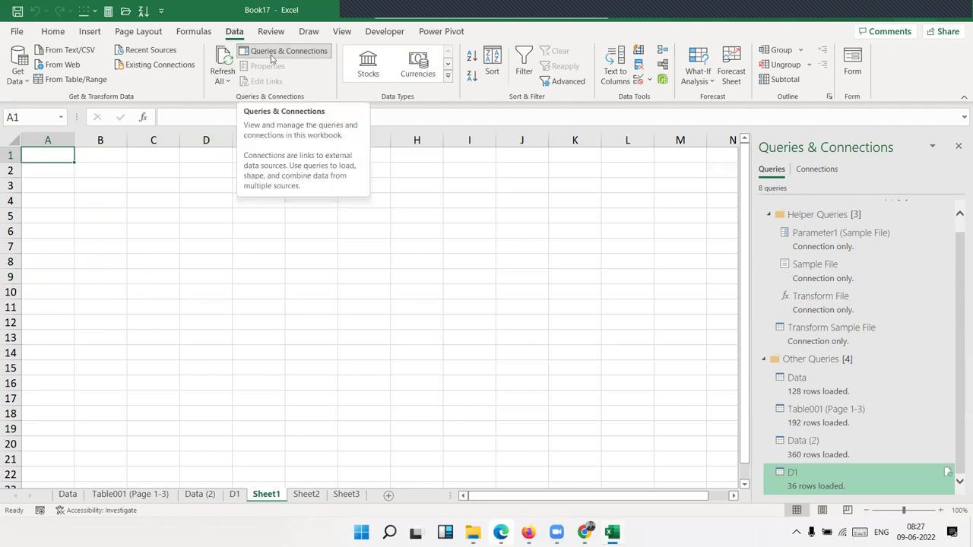
Enter the ticker SBIN in cell A1 and reselect it
click(63, 159)
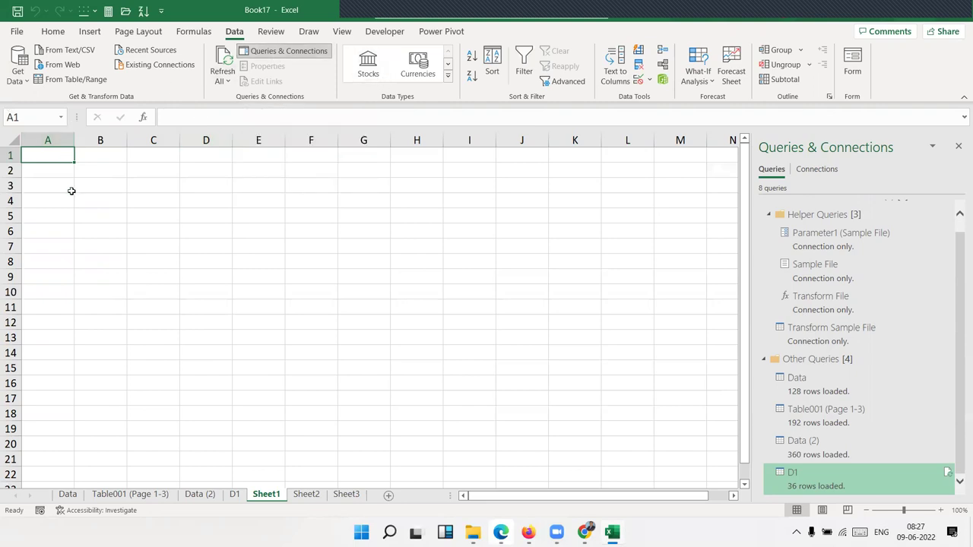
text(SBIN)
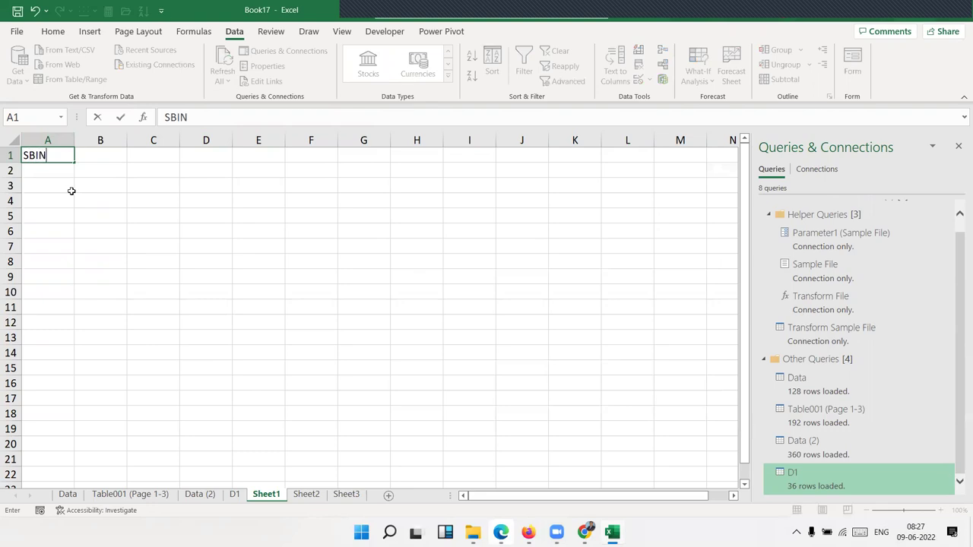
key(Return)
key(Up)
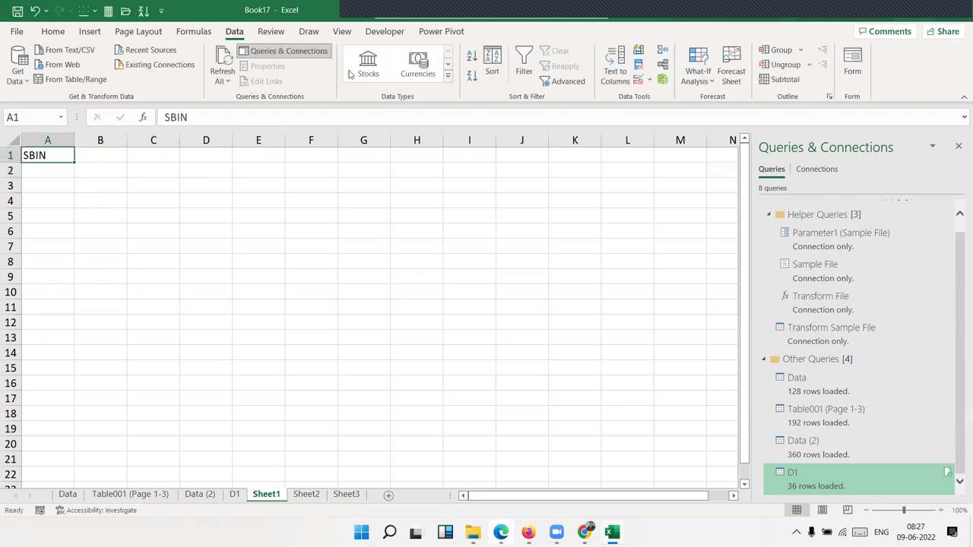
Convert SBIN to the State Bank of India stock type and add its Price (₹471.30) in B1
click(366, 73)
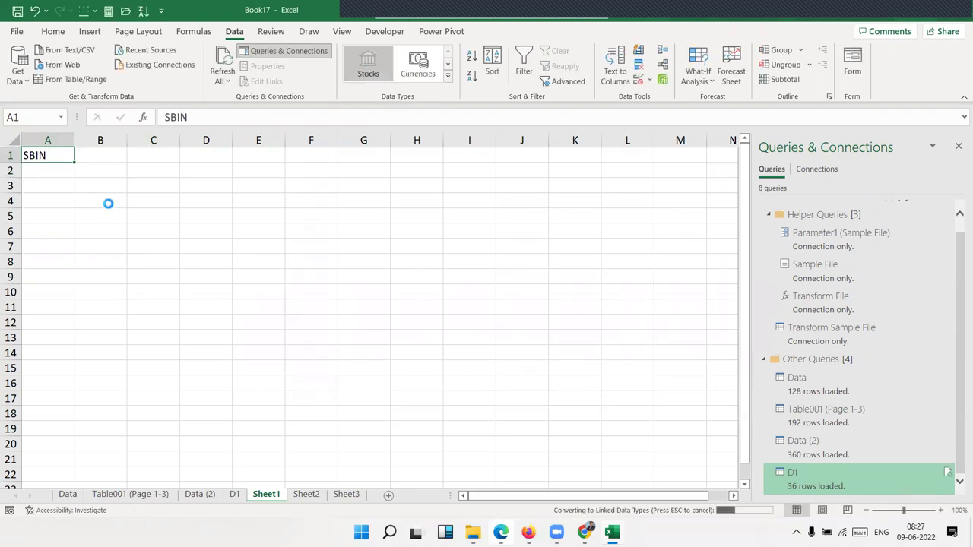
click(62, 205)
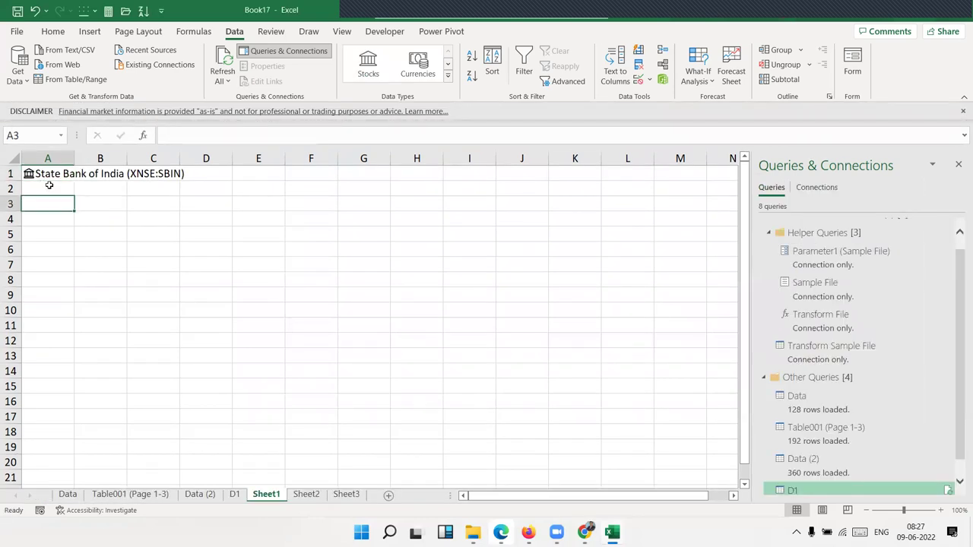
click(52, 173)
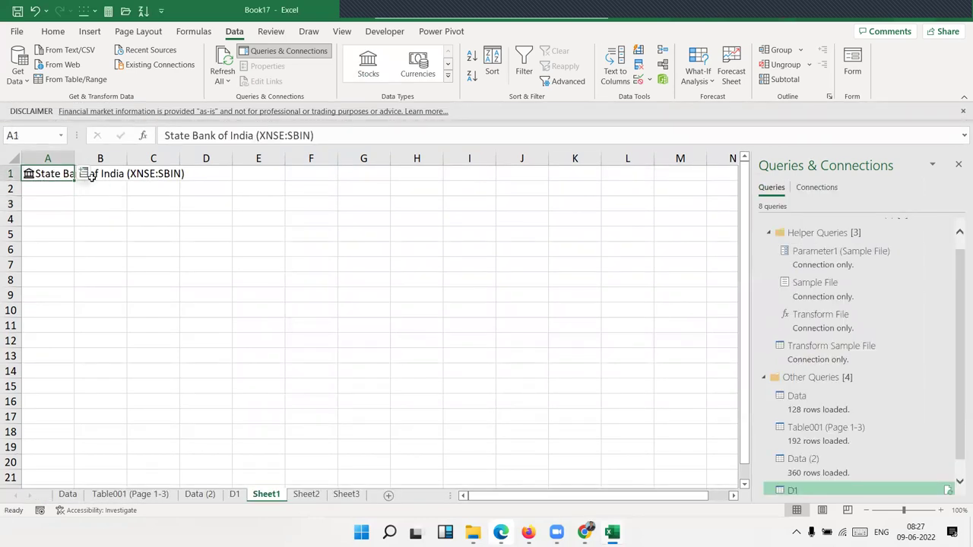
click(84, 174)
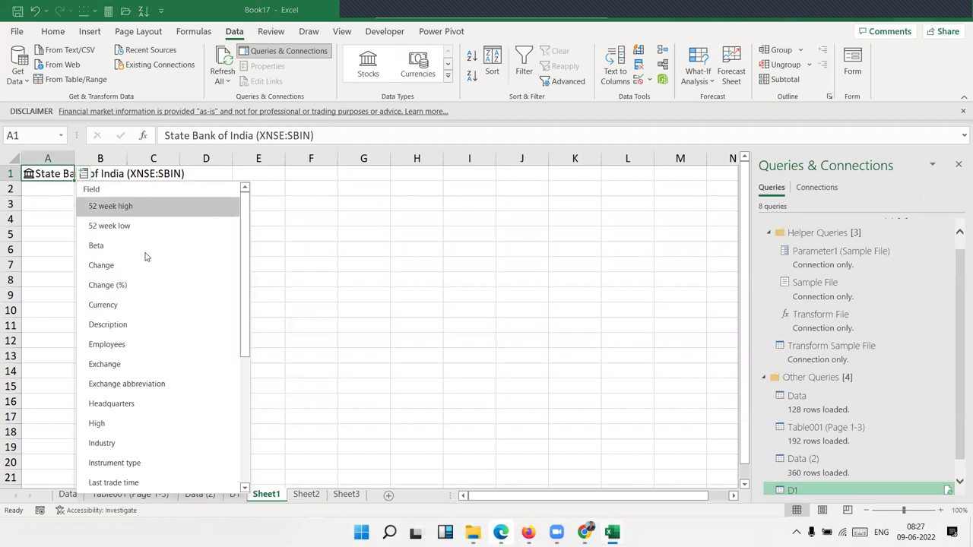
scroll(170, 396, down, 2)
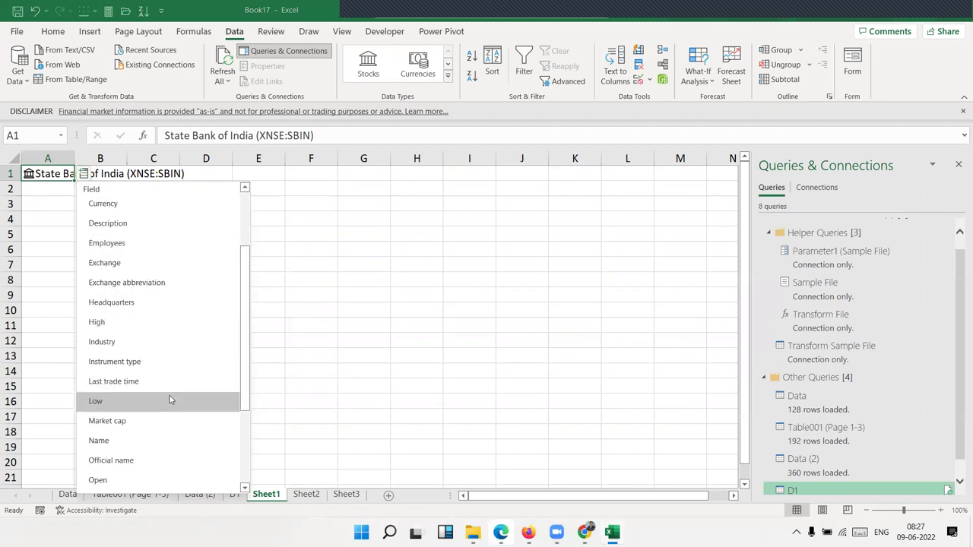
scroll(161, 442, down, 2)
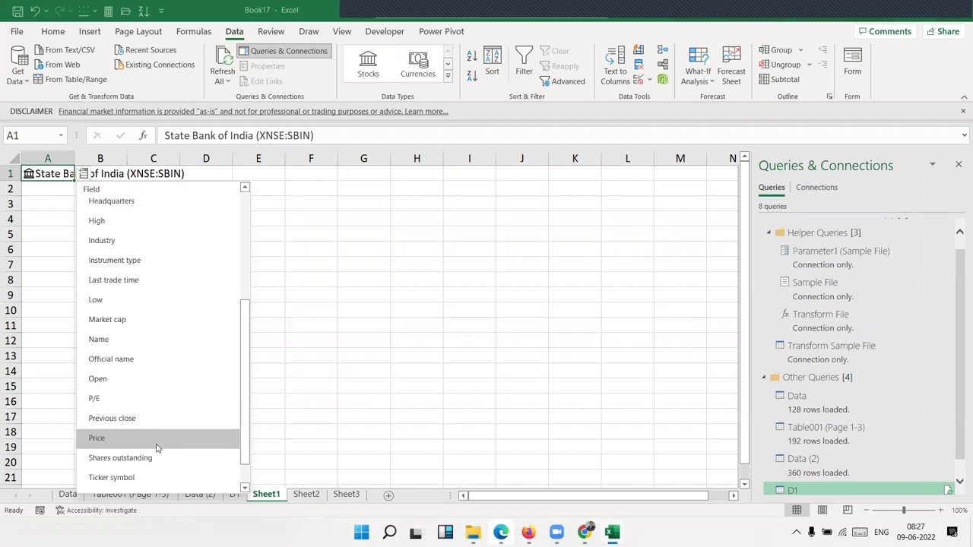
click(154, 440)
Add the stock's Volume field (1,71,68,871) to C1
click(110, 259)
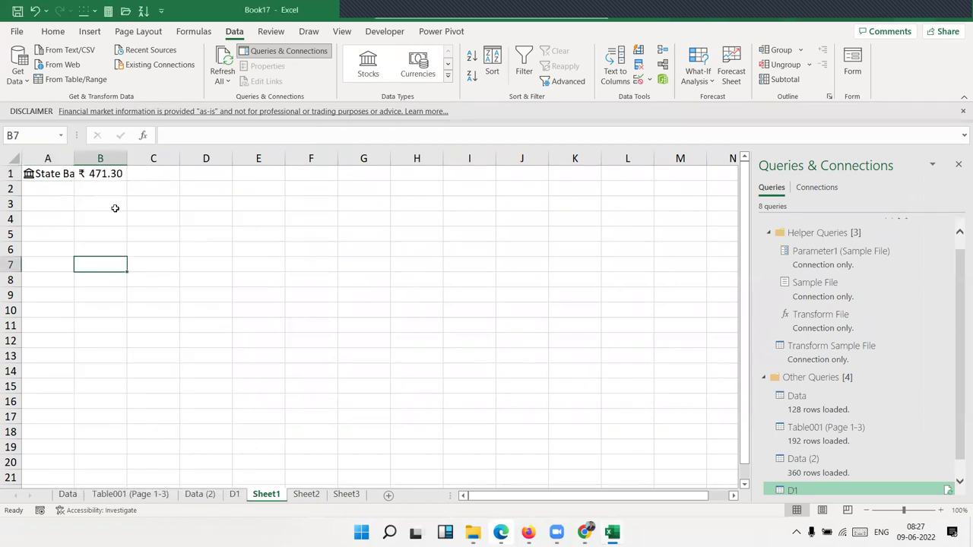
click(74, 172)
click(83, 174)
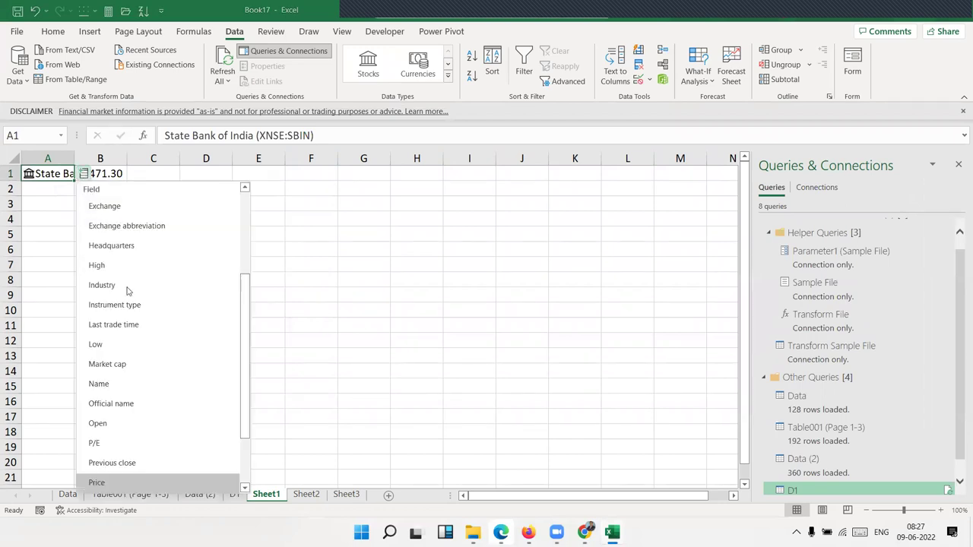
scroll(126, 304, down, 2)
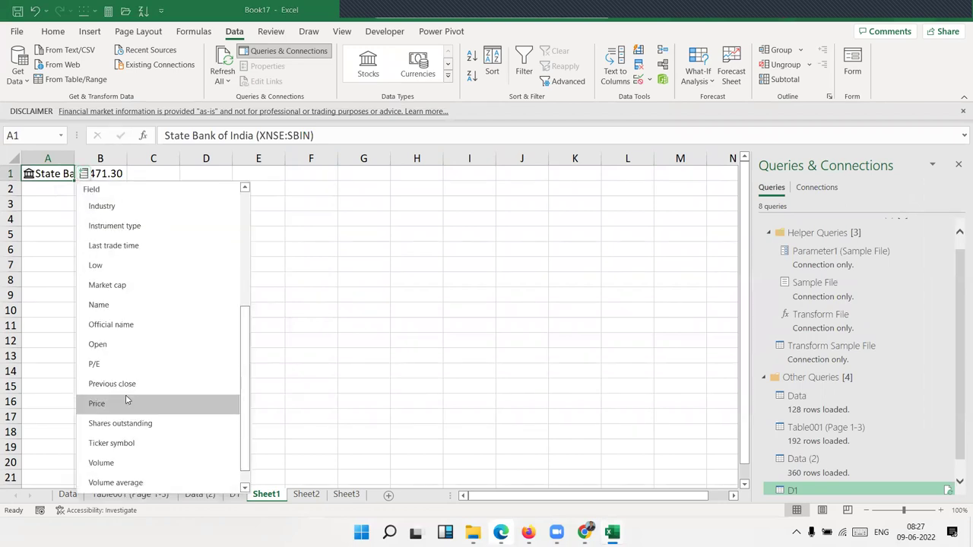
click(124, 464)
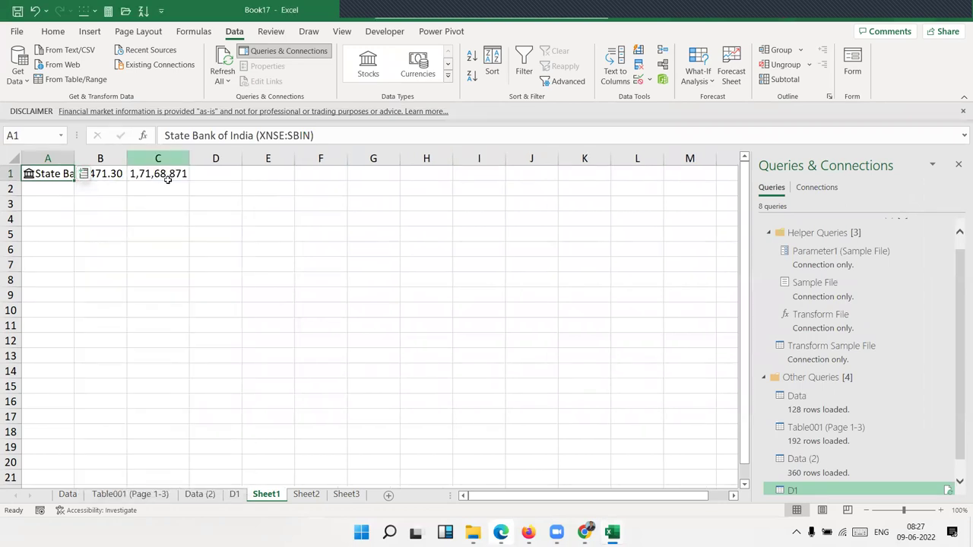
click(83, 174)
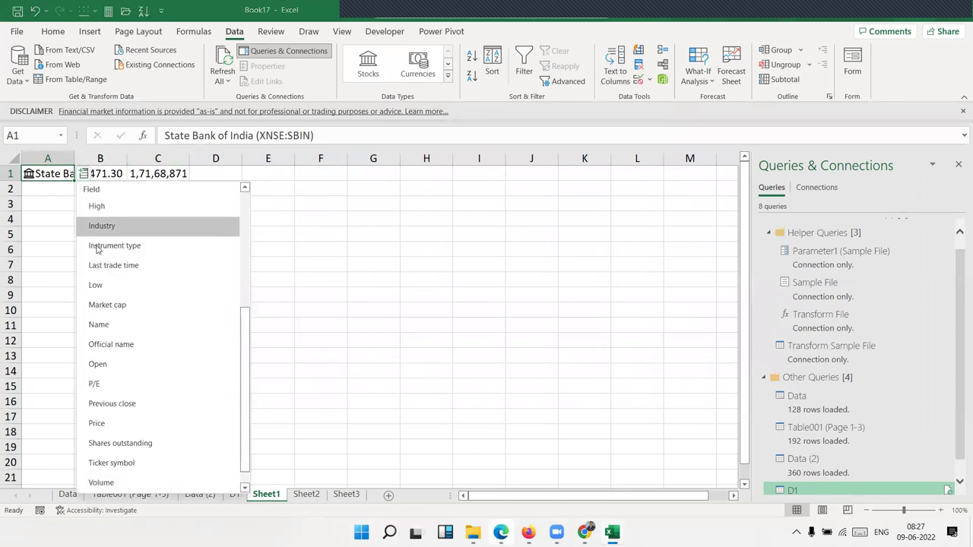
key(Down)
key(Down)
key(Down)
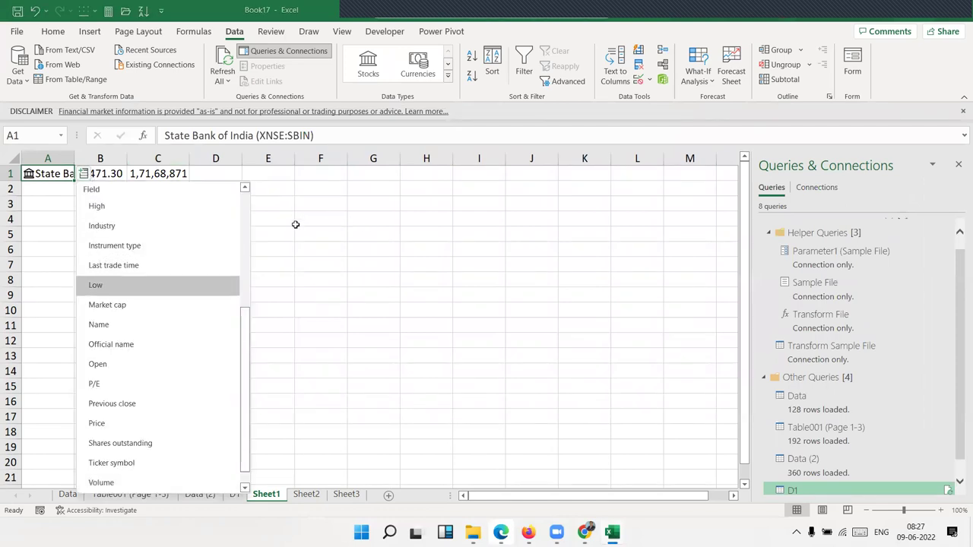
scroll(173, 323, down, 1)
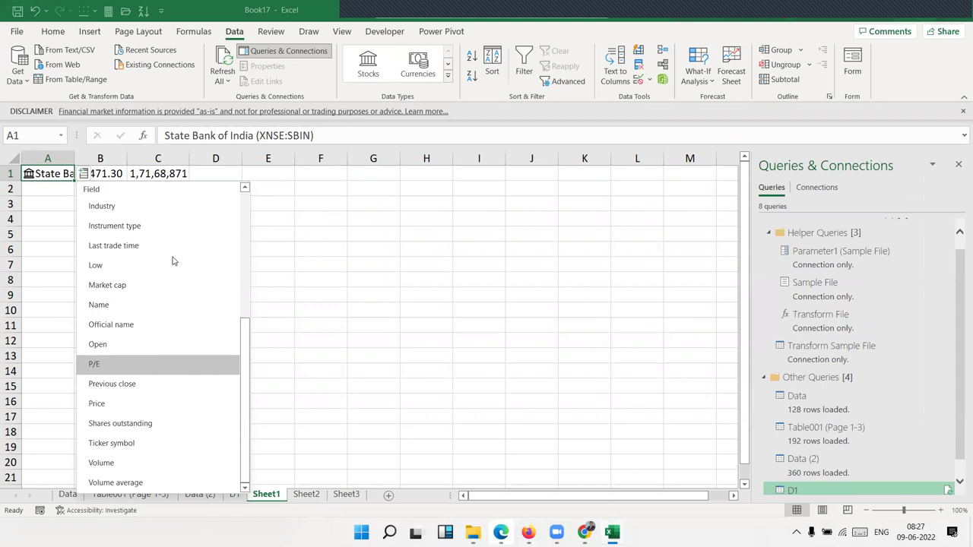
click(308, 218)
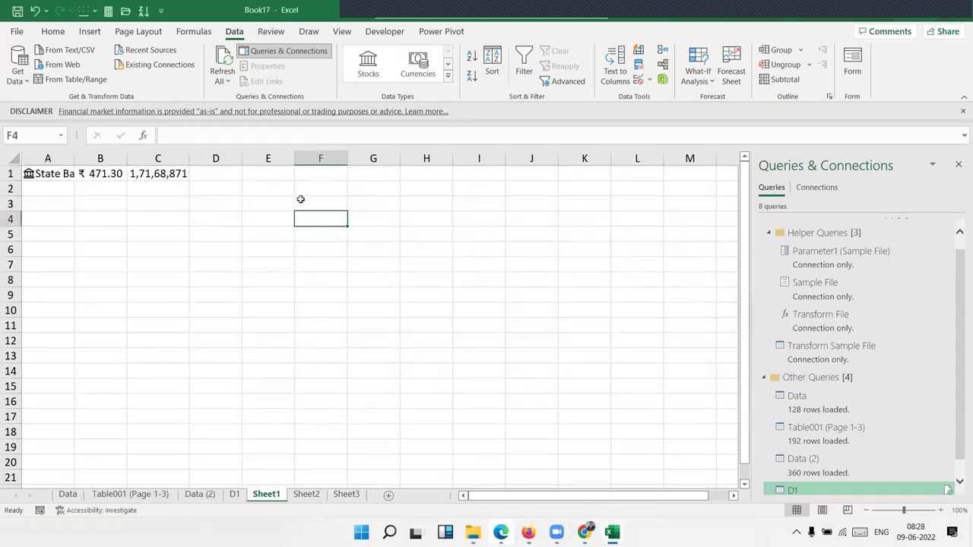
Enter INR in cell E1 and convert it to the Currencies data type
click(287, 174)
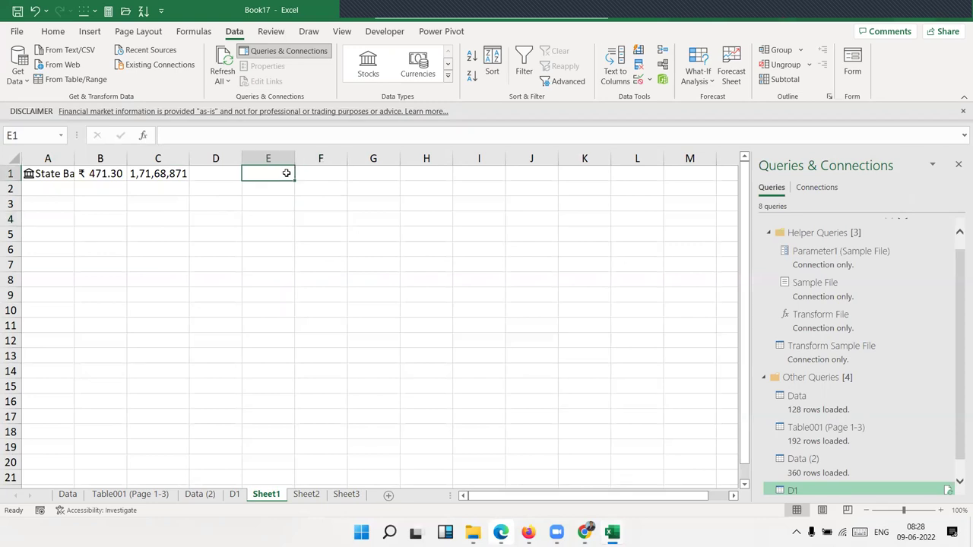
text(INR)
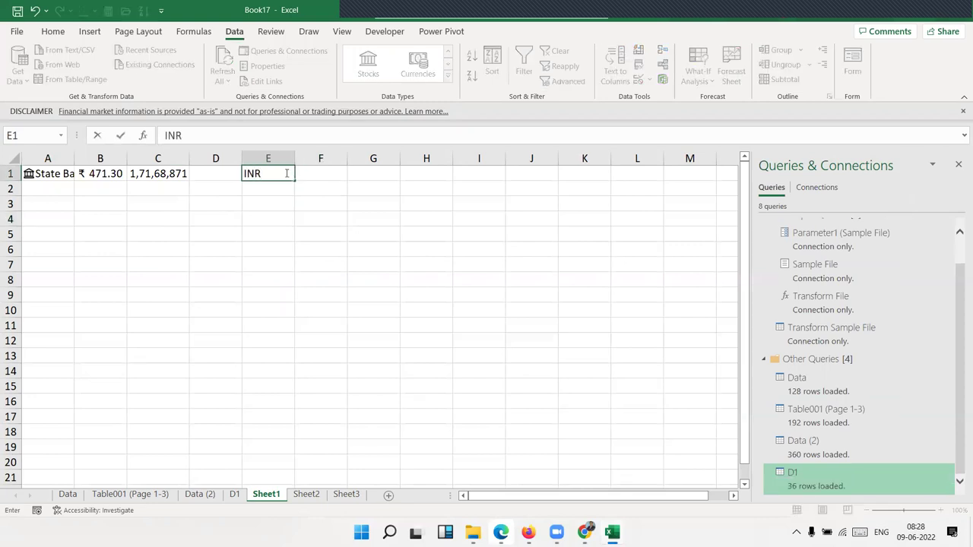
key(ctrl+Return)
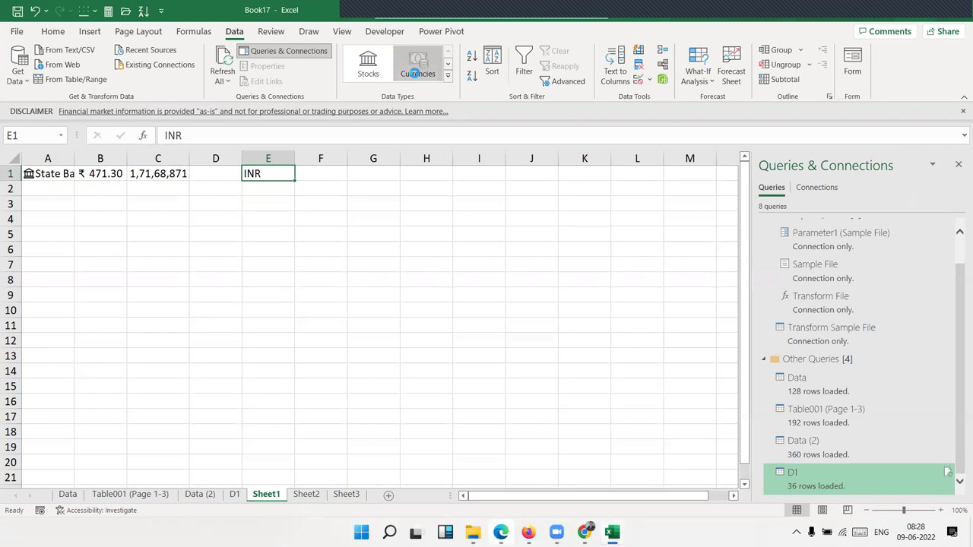
click(417, 73)
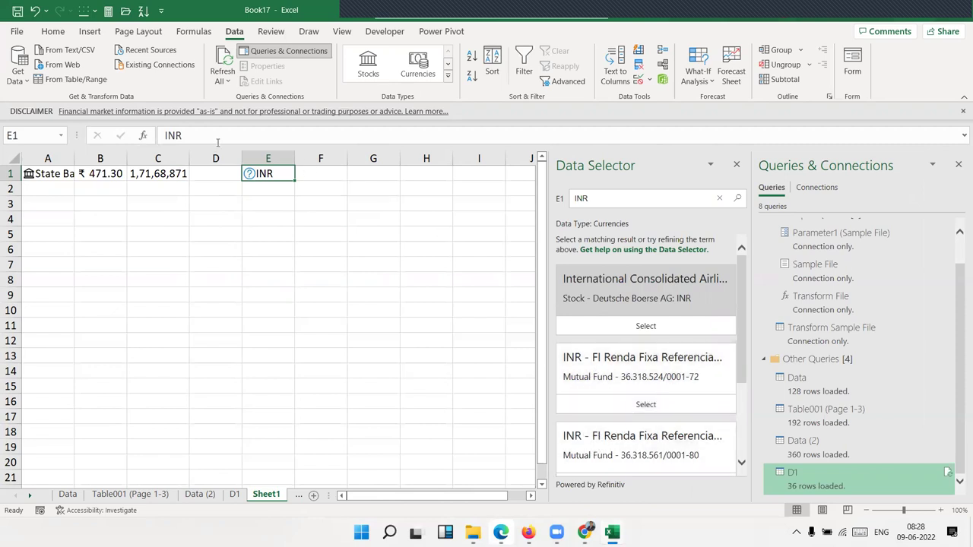
Edit the E1 currency entry to read 'INR To US'
click(217, 142)
text(=)
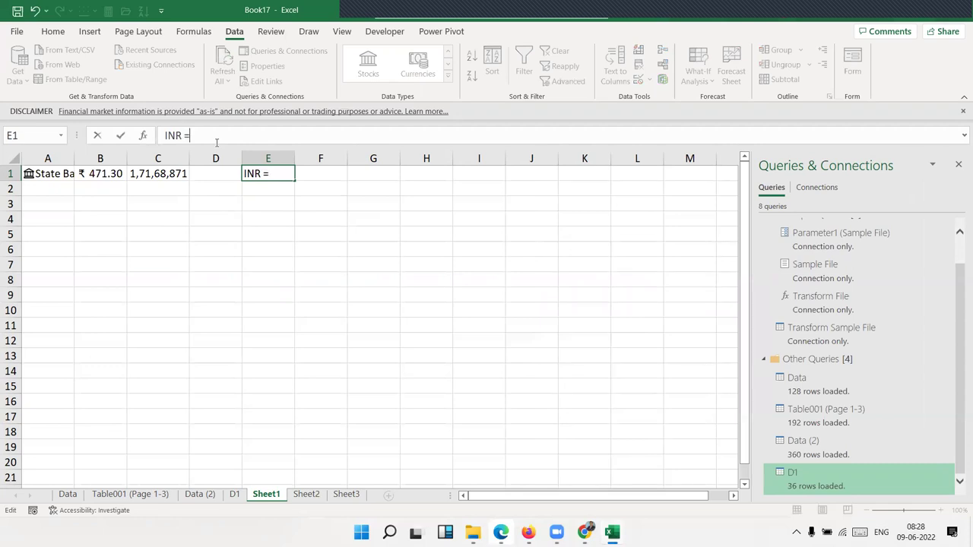
key(BackSpace)
text(-US)
key(Return)
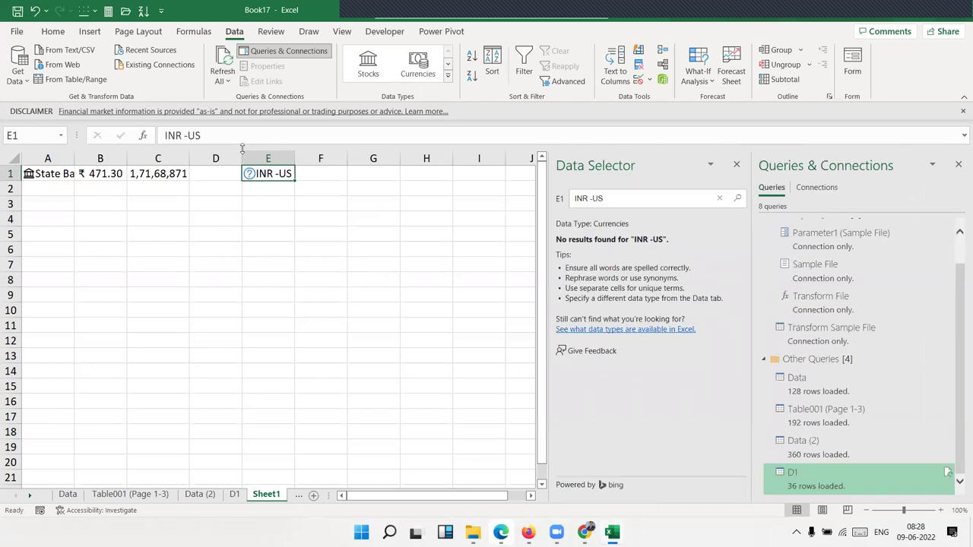
click(188, 135)
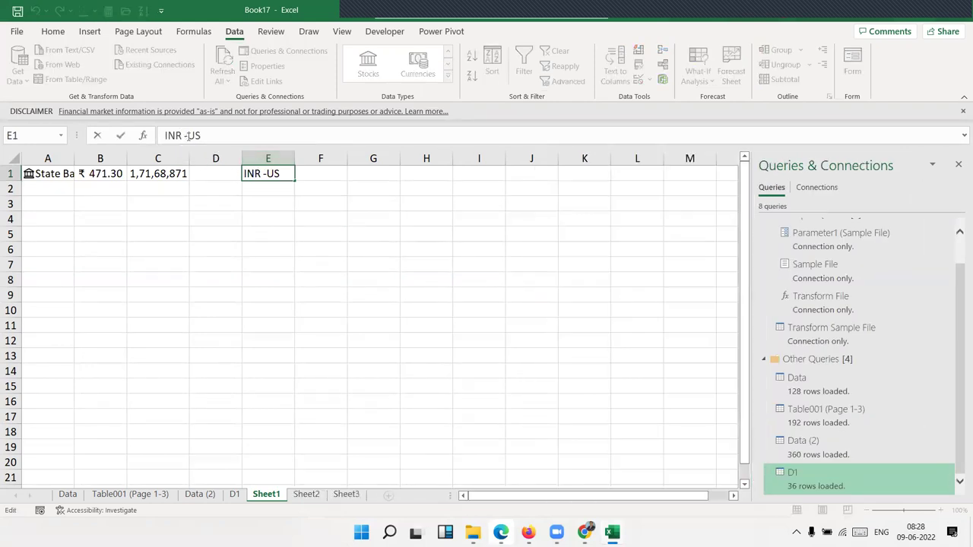
key(Delete)
text(To)
key(Return)
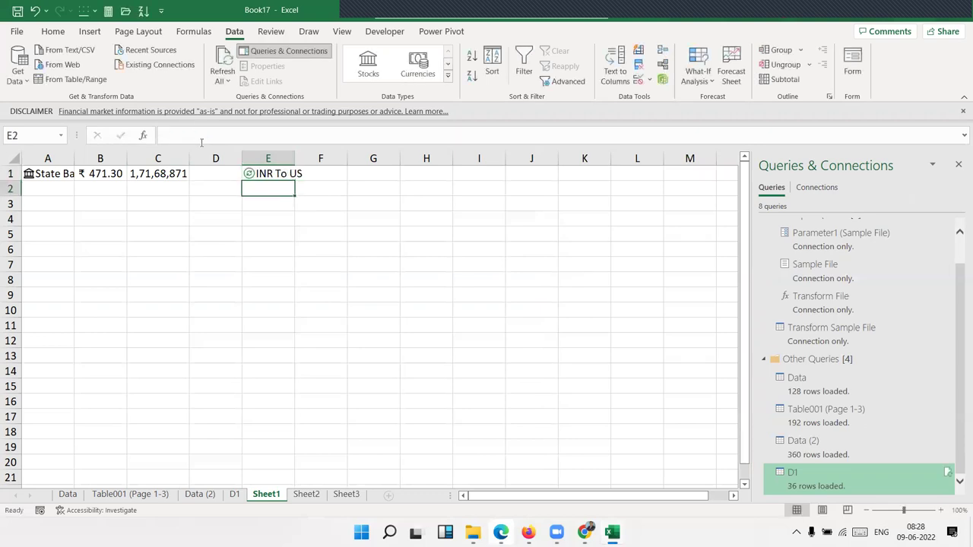
Revert E1 to plain INR and bring up its list of candidate matches
click(280, 174)
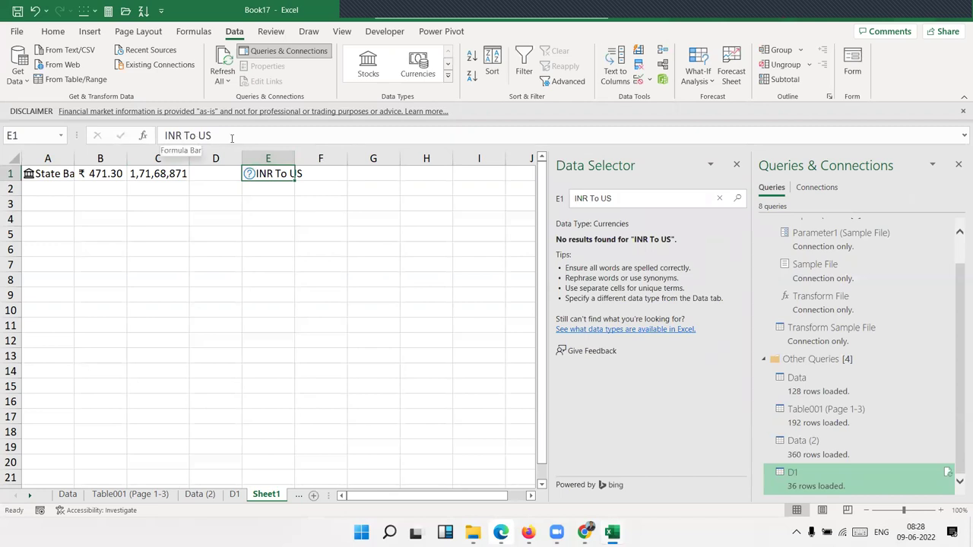
drag(181, 137, 261, 136)
key(BackSpace)
key(Return)
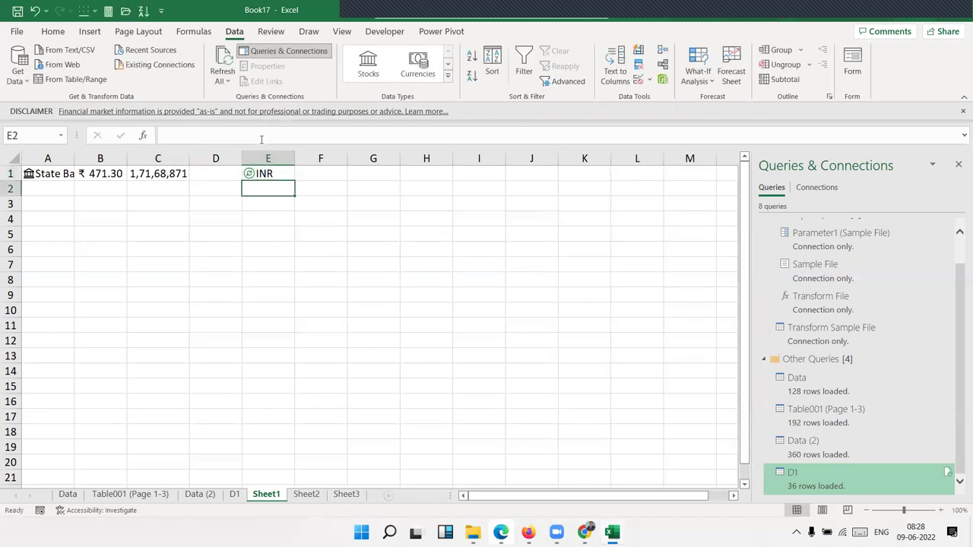
click(264, 179)
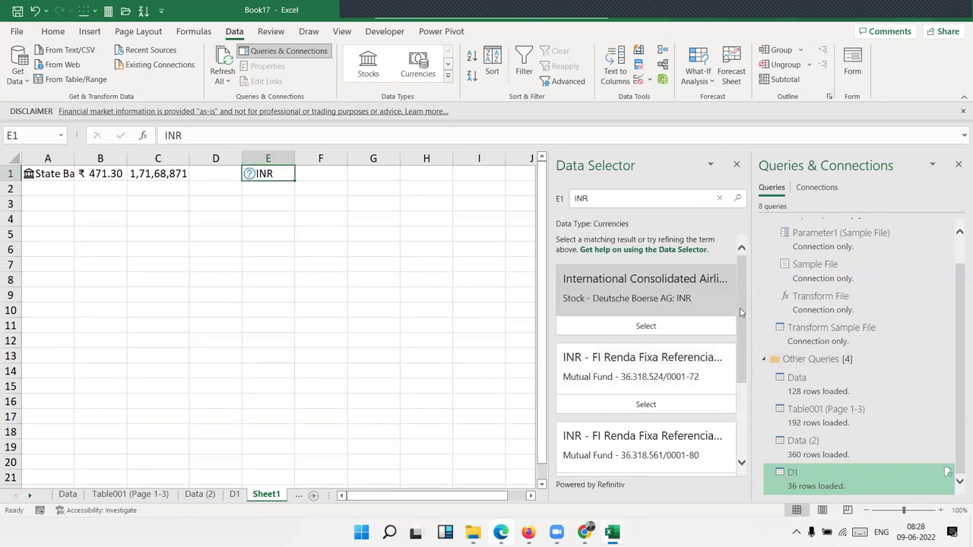
Search the currency matches for 'INR to us', then for just 'INR'
mouse_move(745, 311)
mouse_down()
mouse_move(753, 402)
mouse_move(650, 217)
mouse_up()
text(to us)
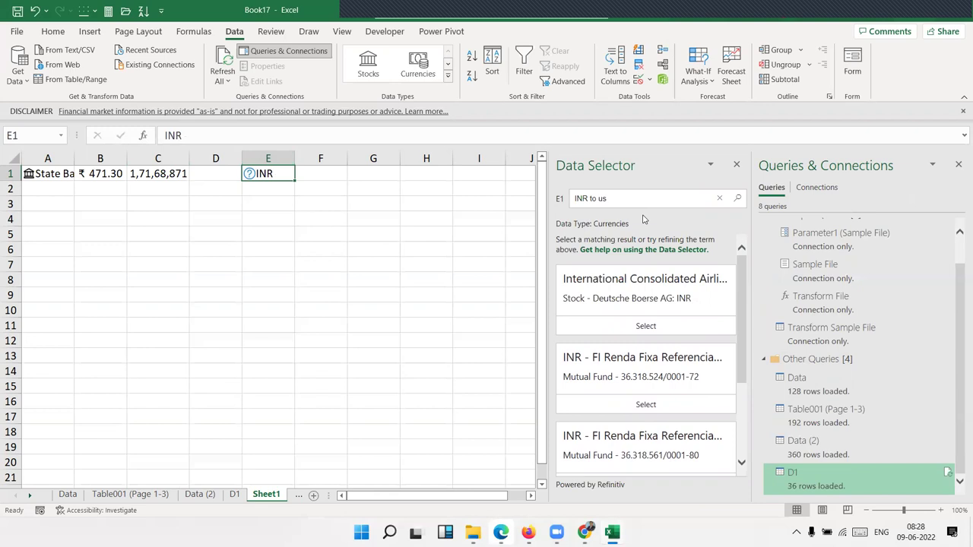
key(Return)
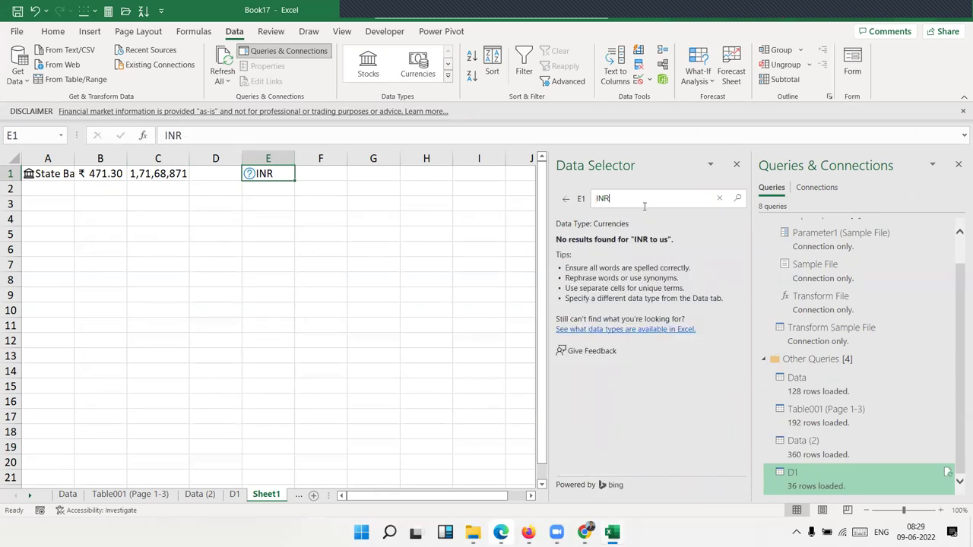
key(Return)
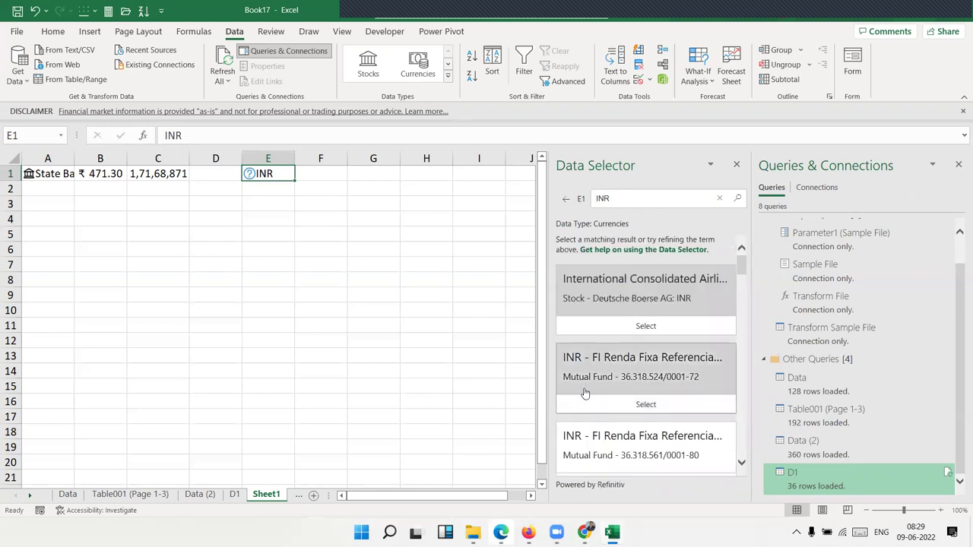
Browse the INR results and view the Indian Rupee/Japanese Yen cross rate, then dismiss the matches
scroll(589, 319, down, 3)
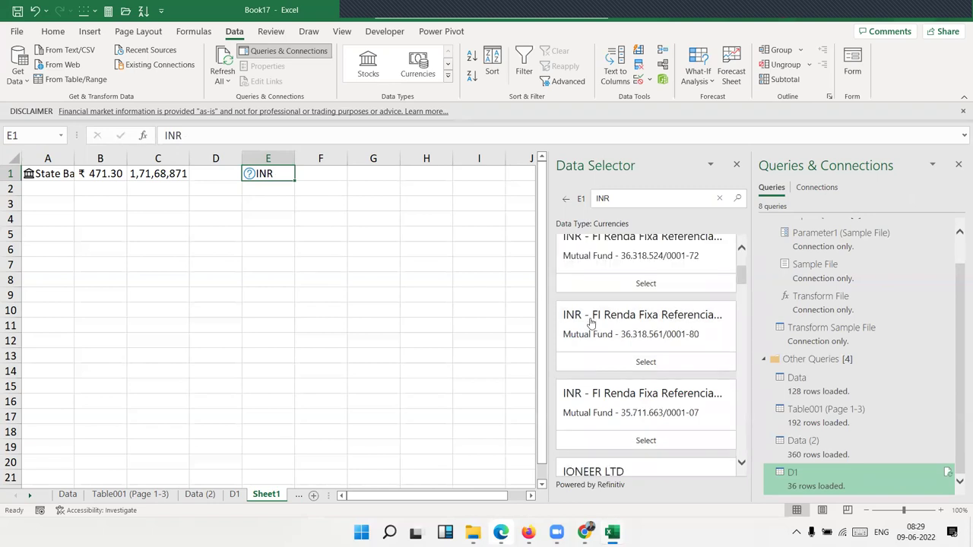
scroll(603, 369, down, 3)
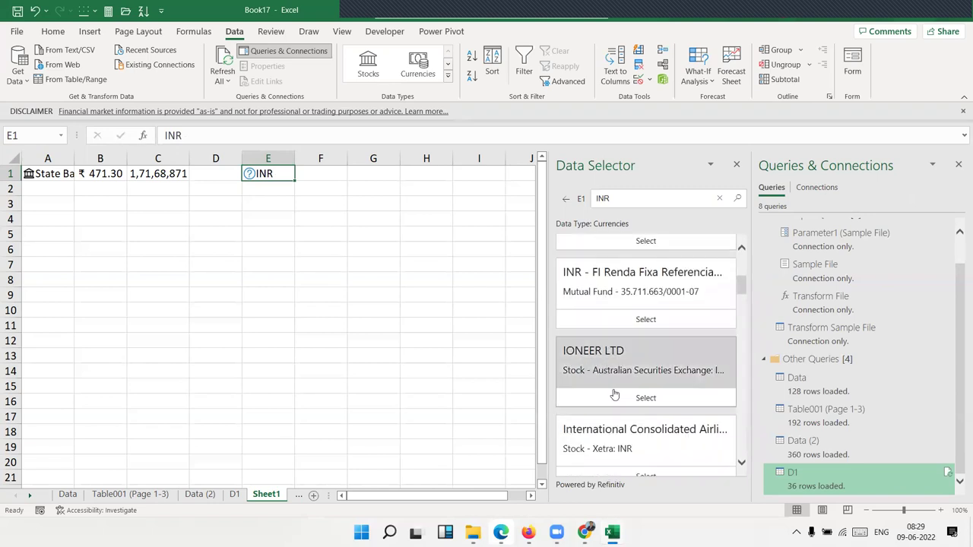
scroll(613, 389, down, 3)
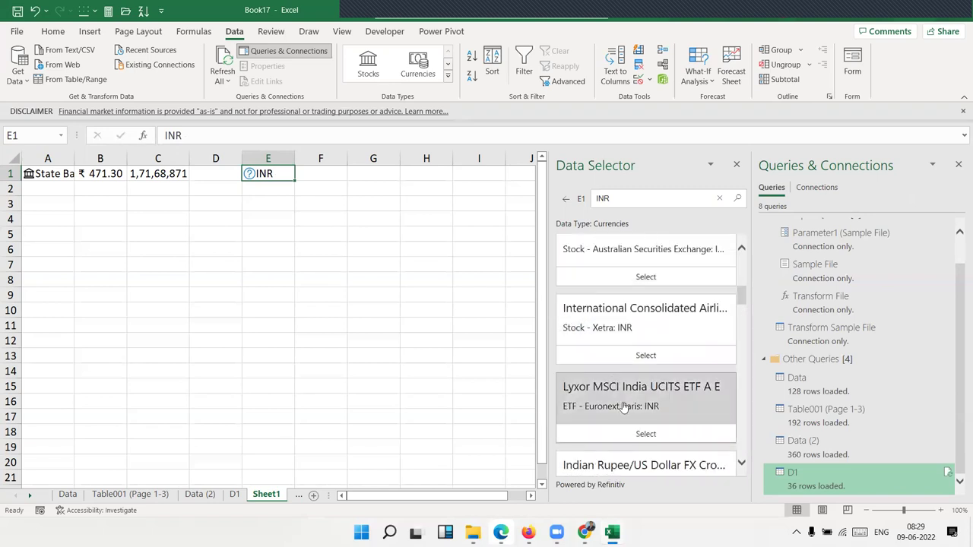
scroll(644, 430, down, 2)
scroll(644, 429, down, 3)
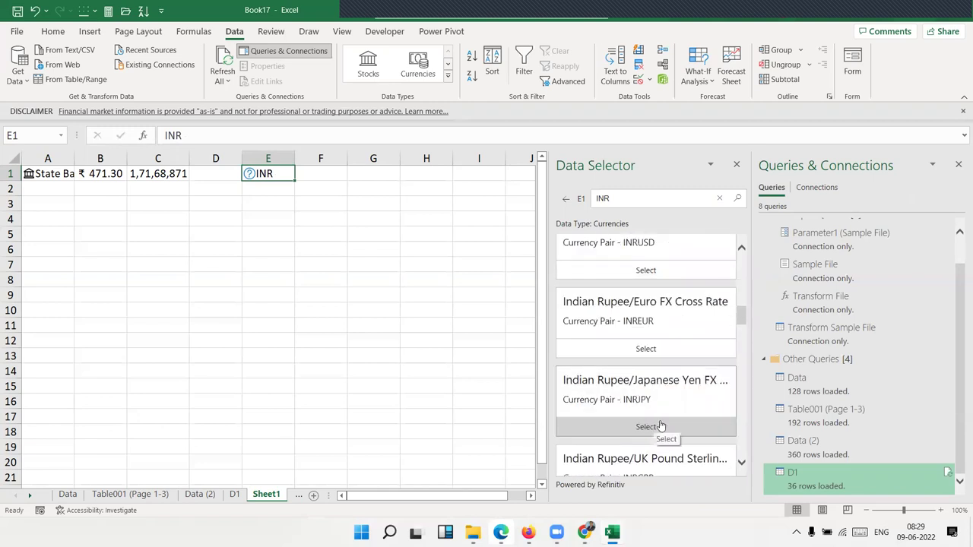
click(626, 400)
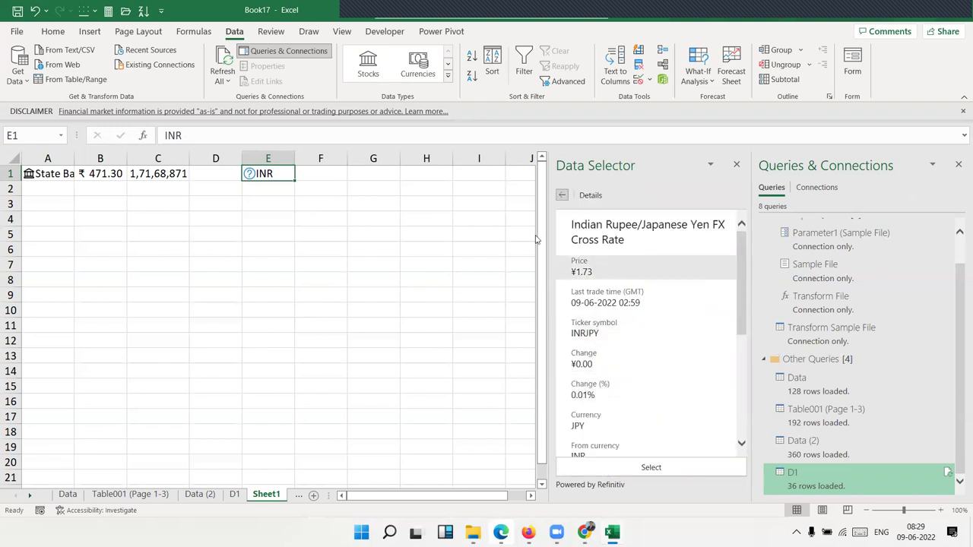
click(284, 142)
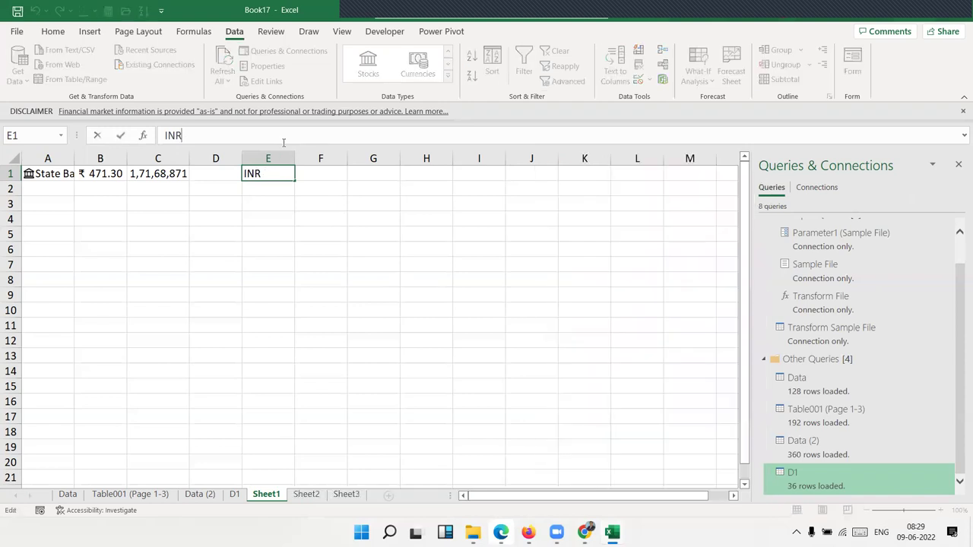
Revise E1 to INRUSD so it becomes the linked INR/USD currency
text(US)
key(Return)
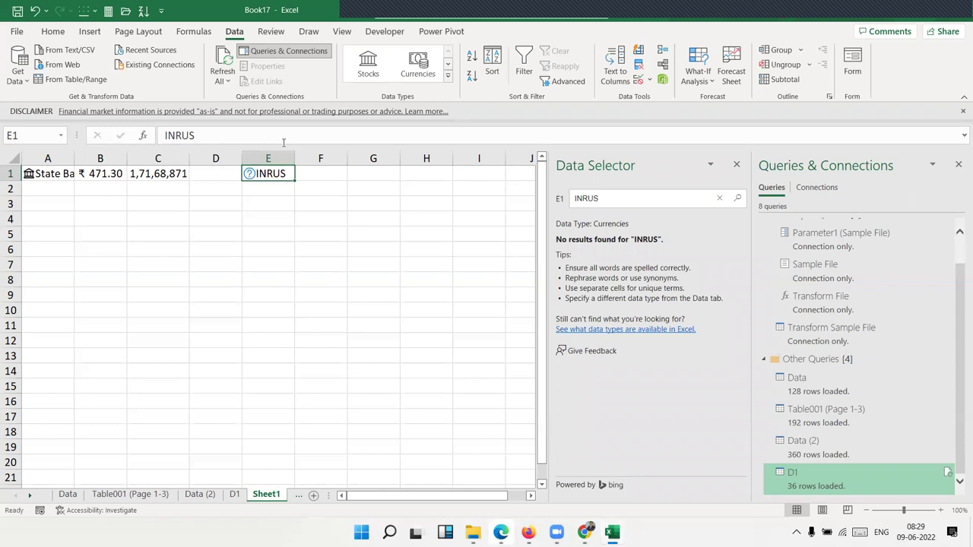
click(207, 135)
text(D)
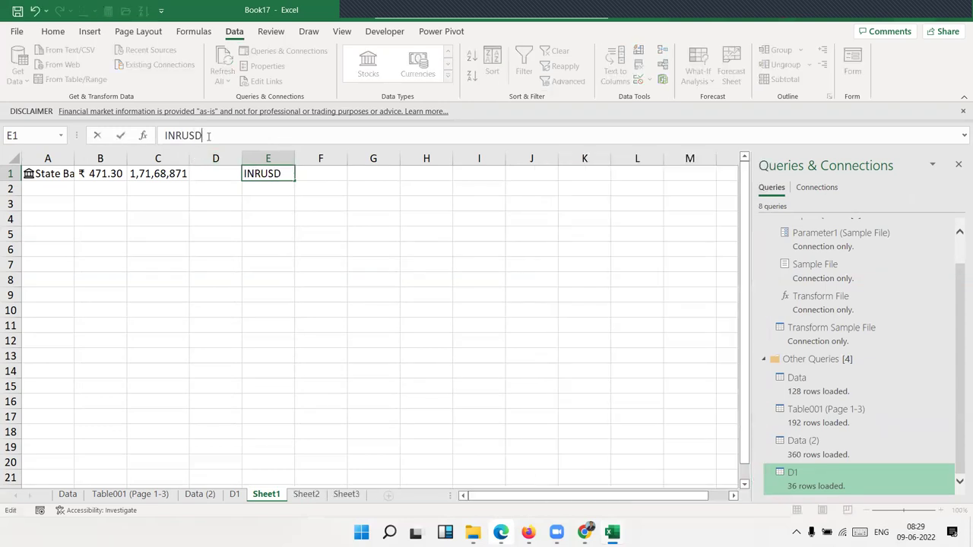
key(Return)
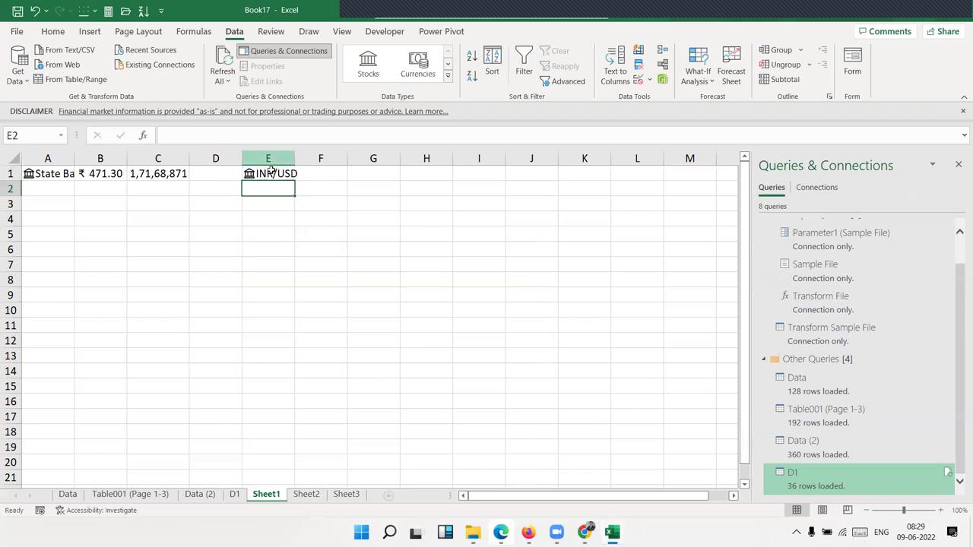
key(Up)
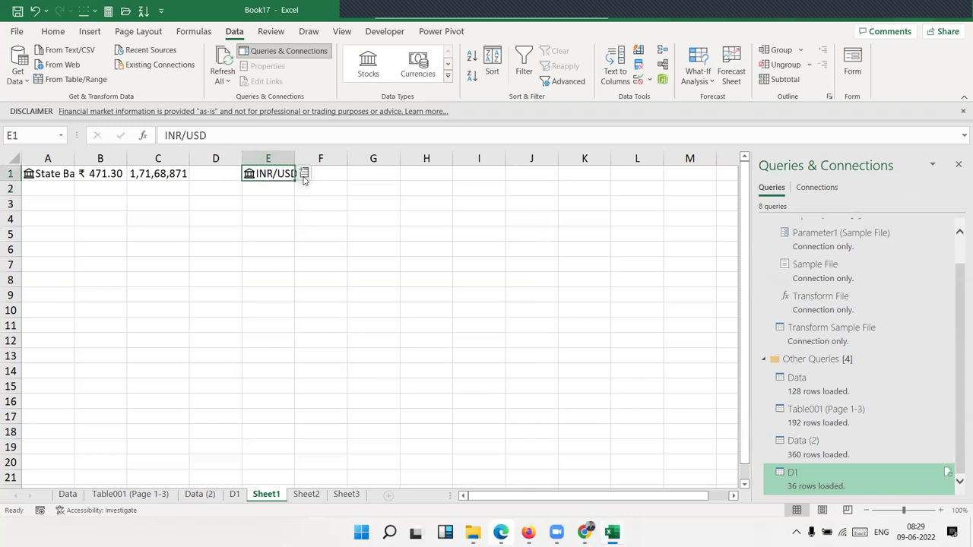
Insert the INR/USD Price ($ 0.01) into F1 and autofit column E
click(304, 174)
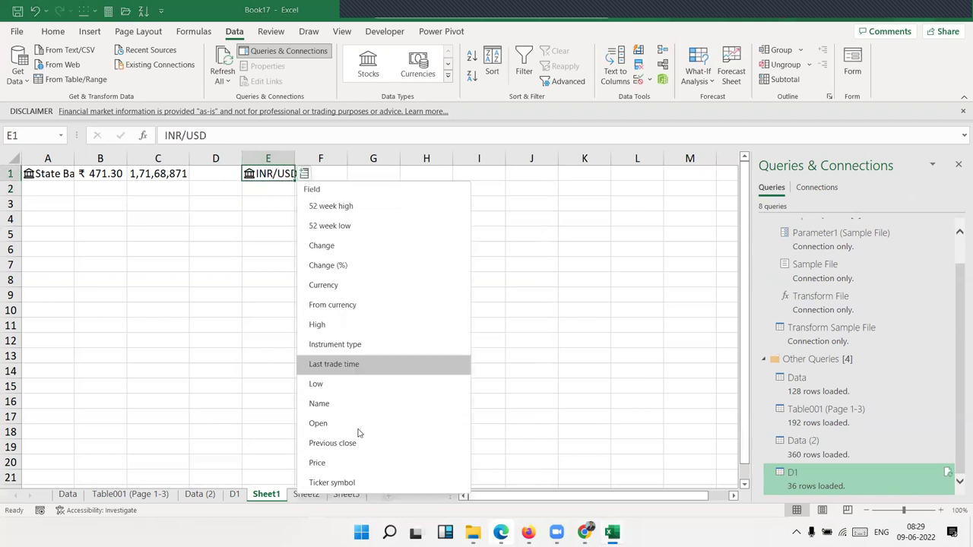
click(345, 468)
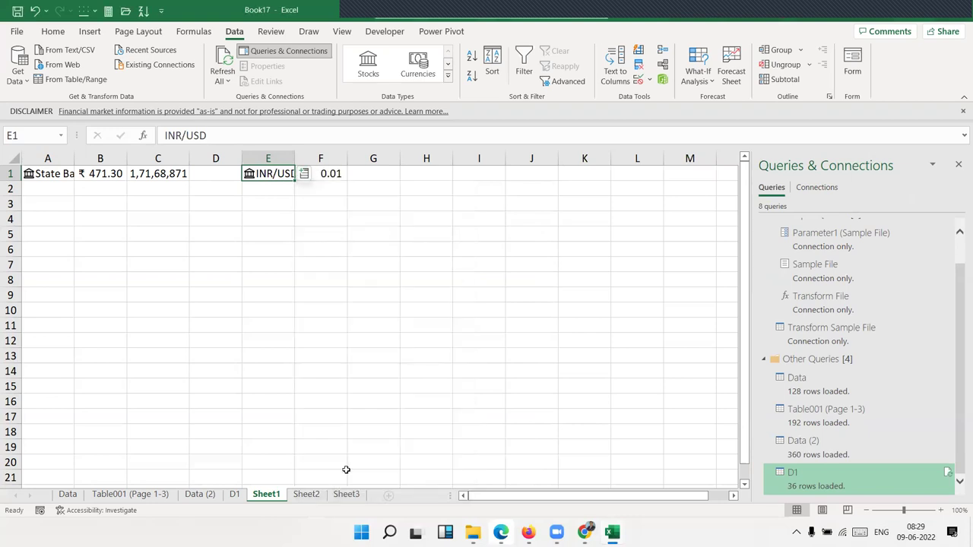
click(327, 251)
click(334, 175)
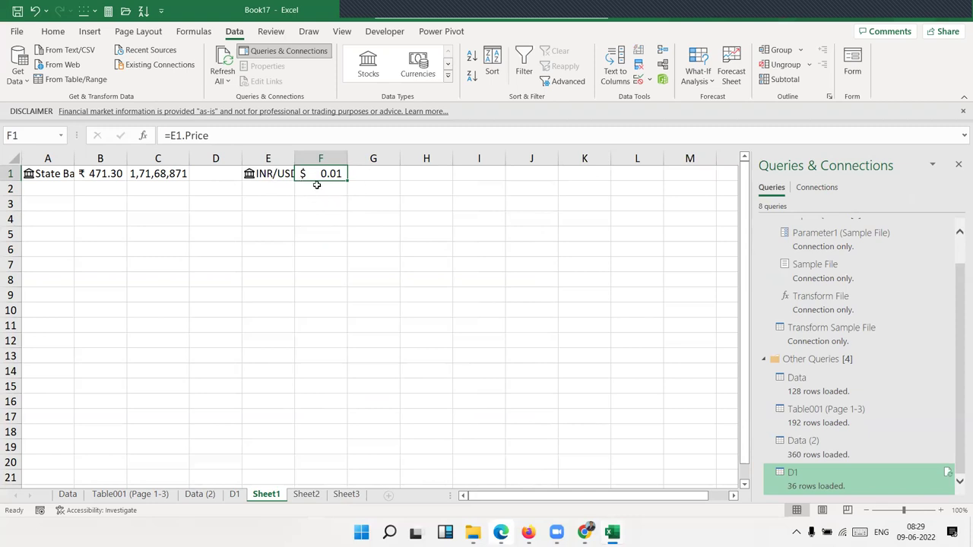
double_click(295, 161)
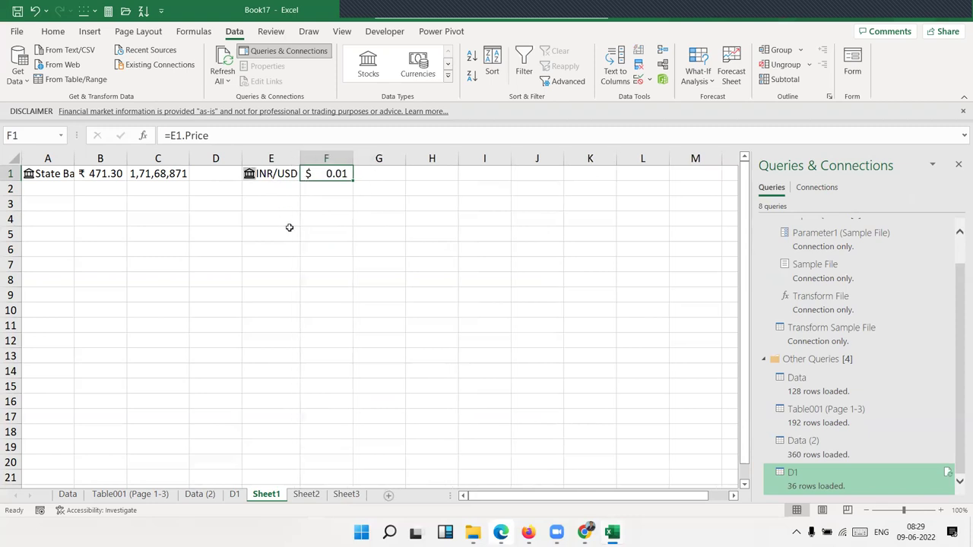
Enter 7500 in G1 and the conversion formula =G1*F1 in H1
click(392, 173)
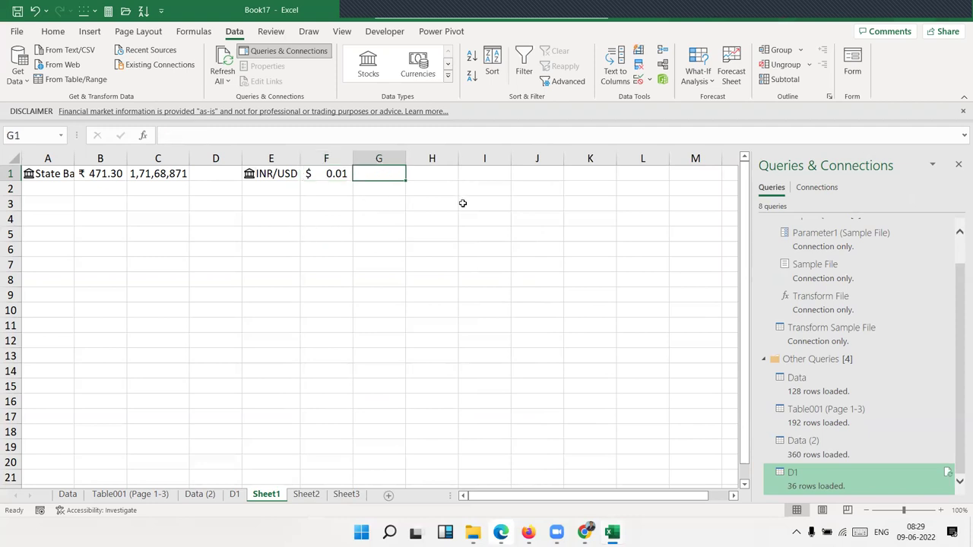
text(7500)
key(Tab)
text(=)
key(Left)
text(*)
key(Left)
key(Left)
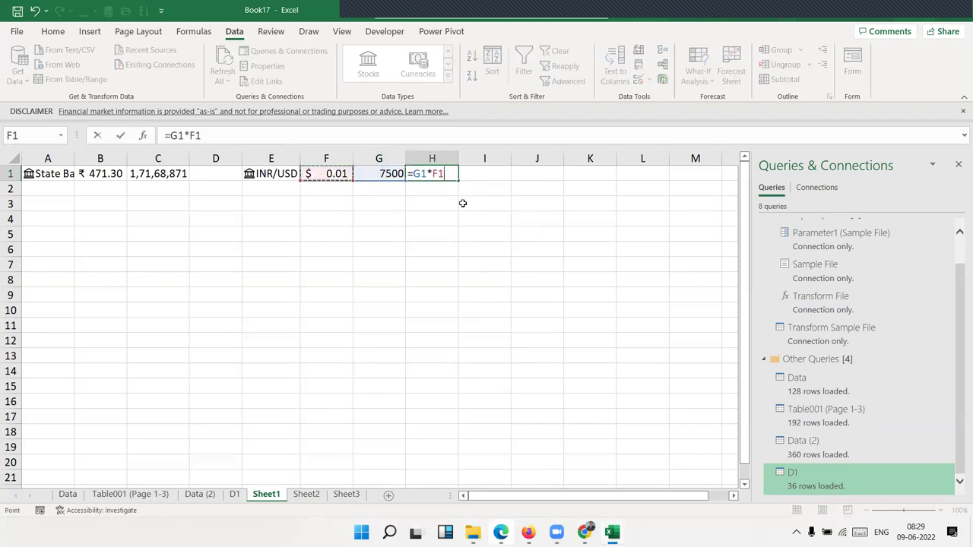
key(ctrl+Return)
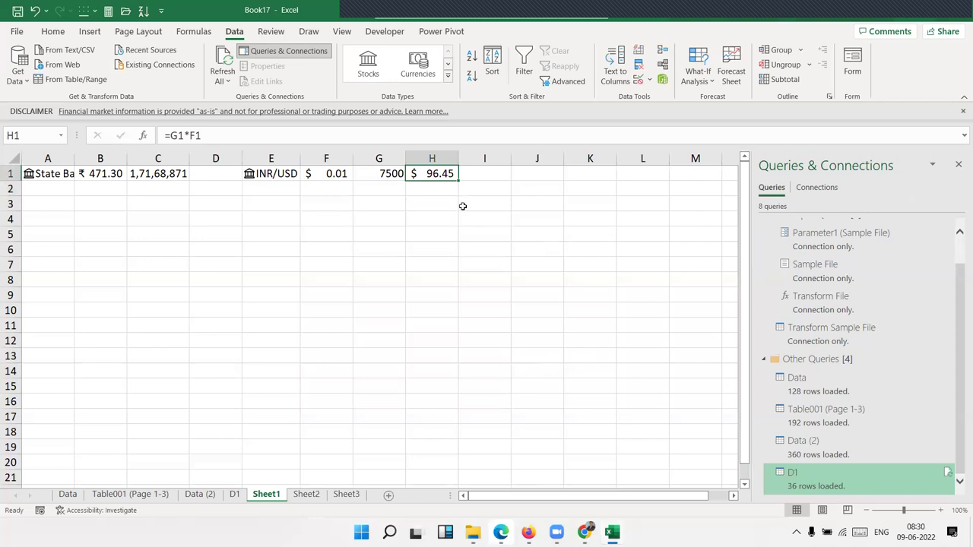
Change the amount in G1 to 1, then move to cell E2
click(368, 176)
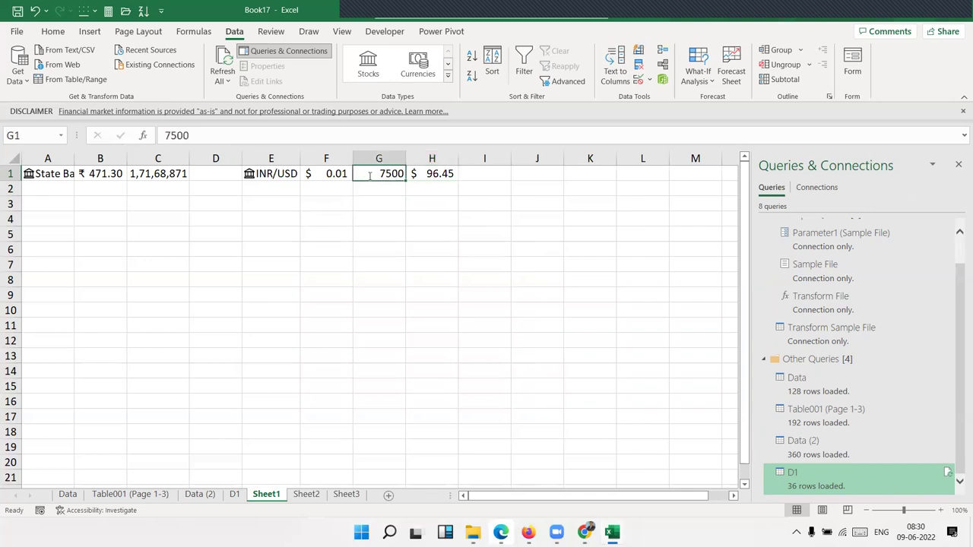
text(1)
key(Return)
click(368, 176)
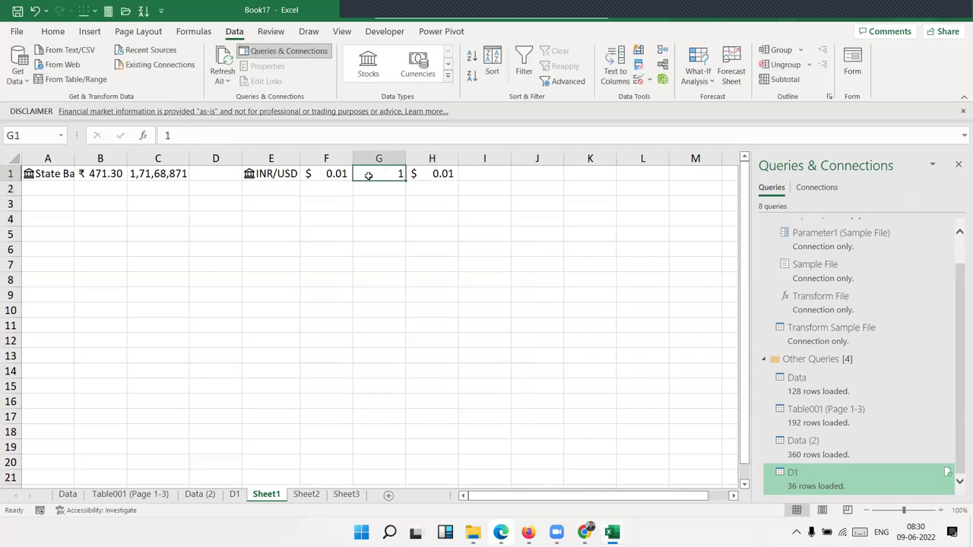
key(Down)
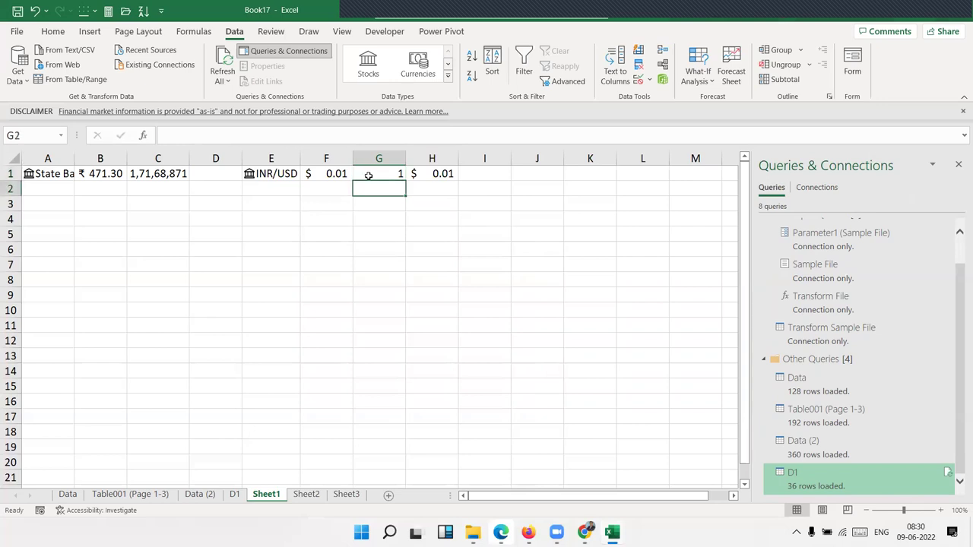
key(Up)
key(Left)
key(Left)
key(Down)
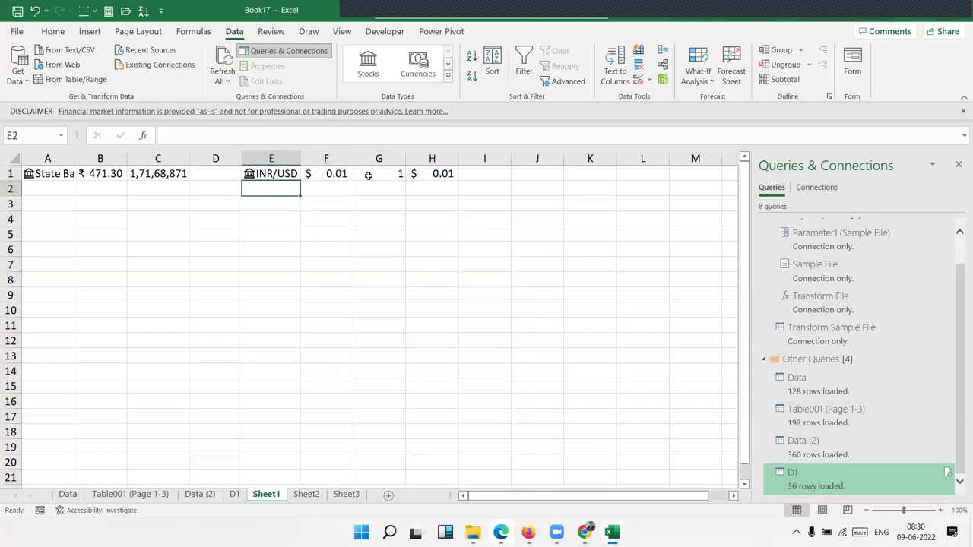
Enter USD/INR in E2 and convert it to a linked currency
text(USD)
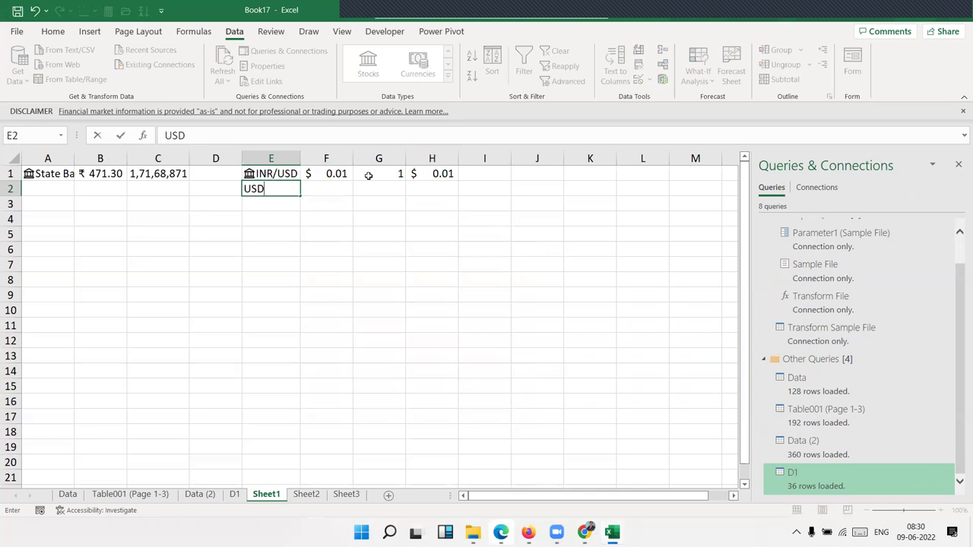
text(/INR)
key(Return)
key(Up)
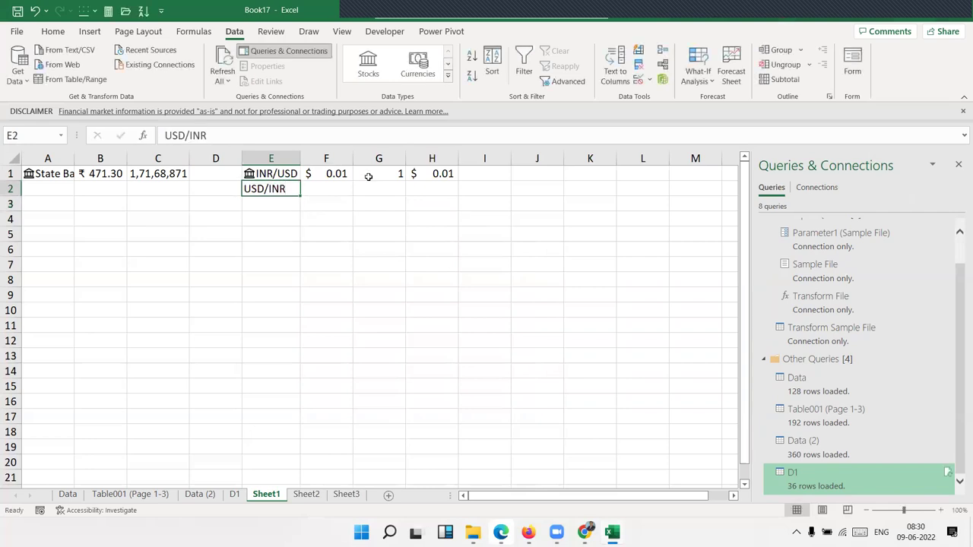
click(418, 61)
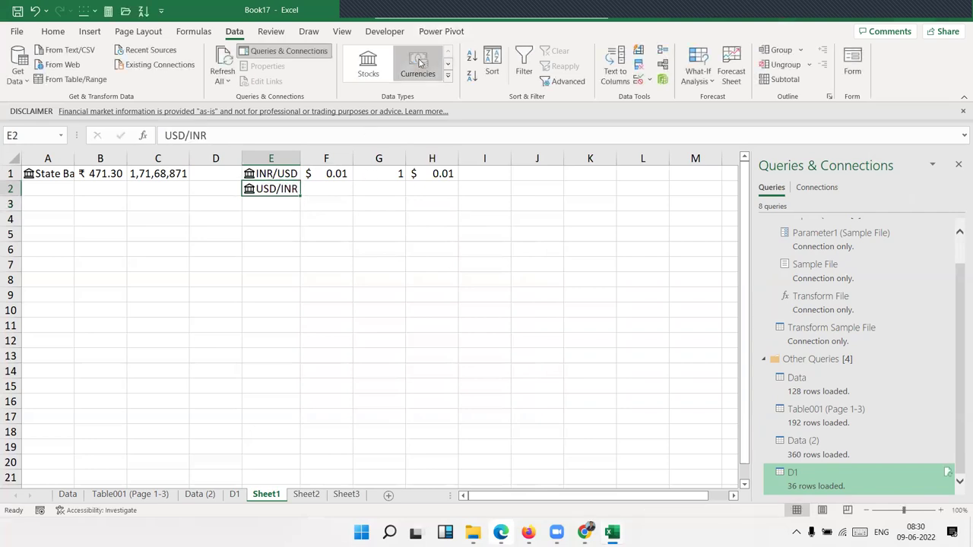
Insert the USD/INR Price, ₹ 77.71, into F2 and expand the data types gallery
click(309, 174)
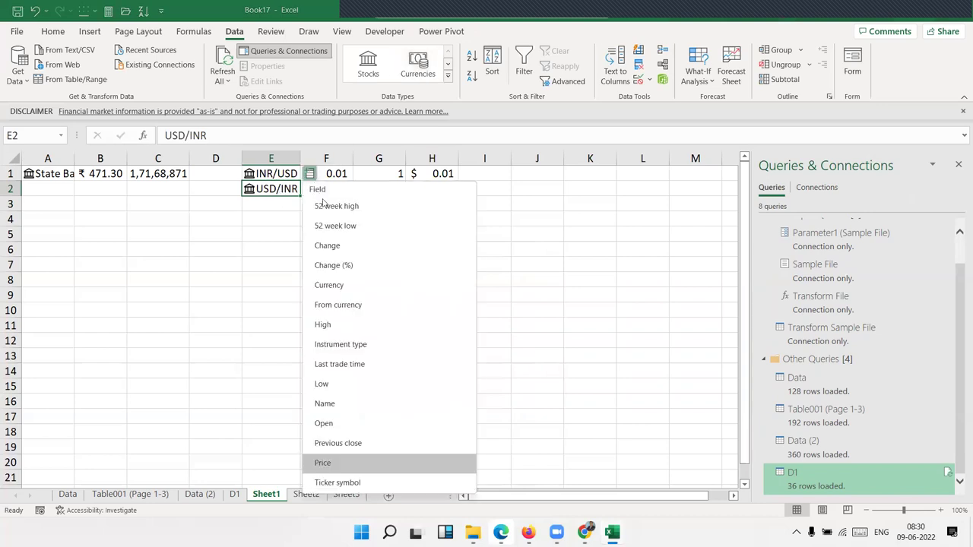
click(342, 462)
click(345, 192)
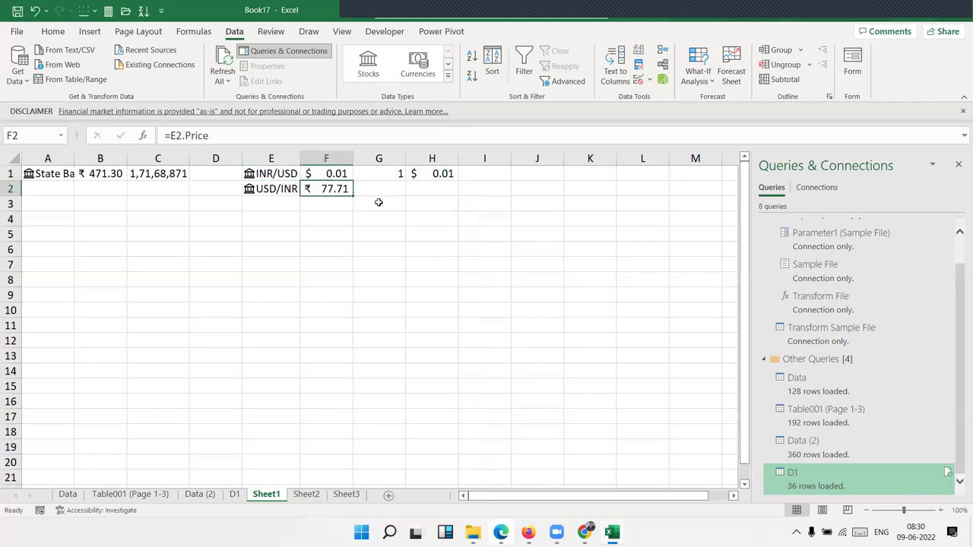
click(448, 76)
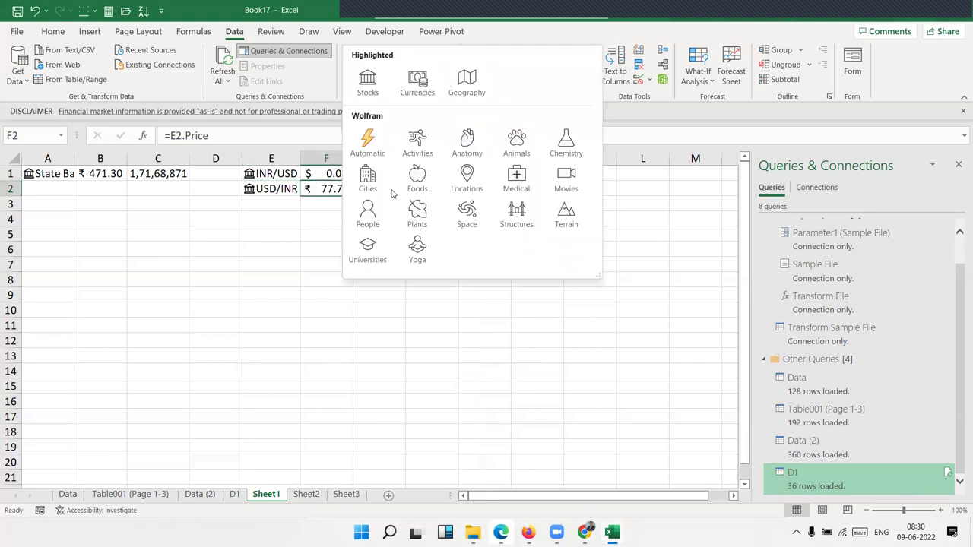
Enter Delhi in B5, convert it to Geography, and view a Delhi match's details
click(99, 233)
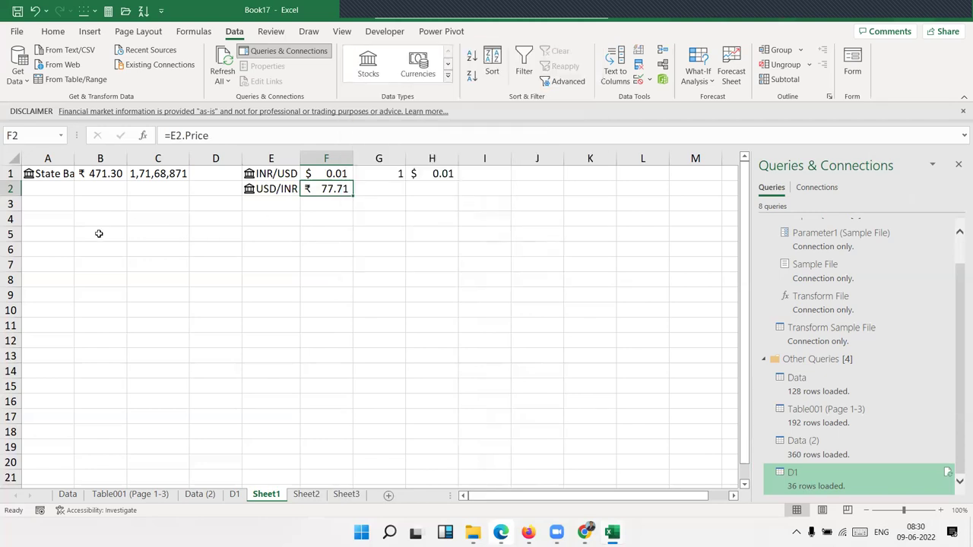
click(99, 233)
text(Delhi)
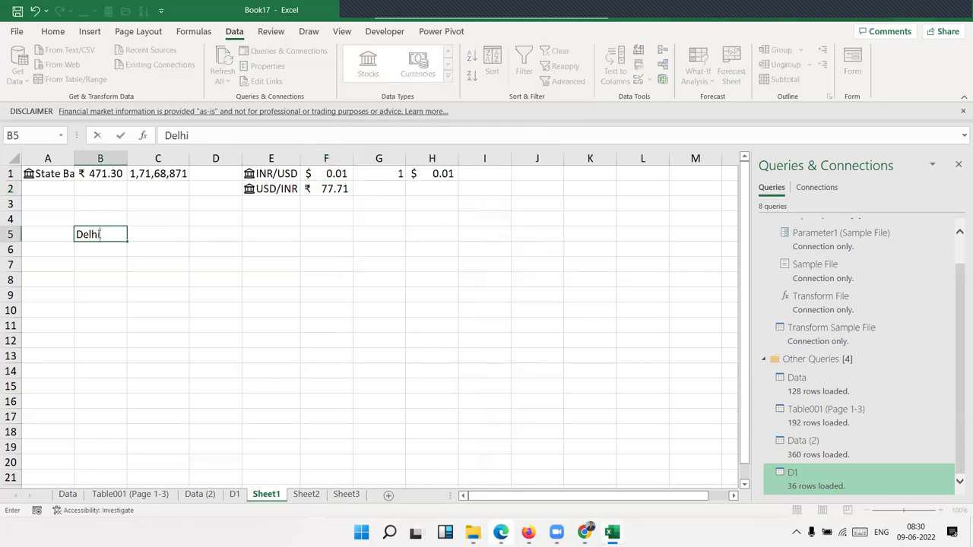
key(Return)
click(98, 234)
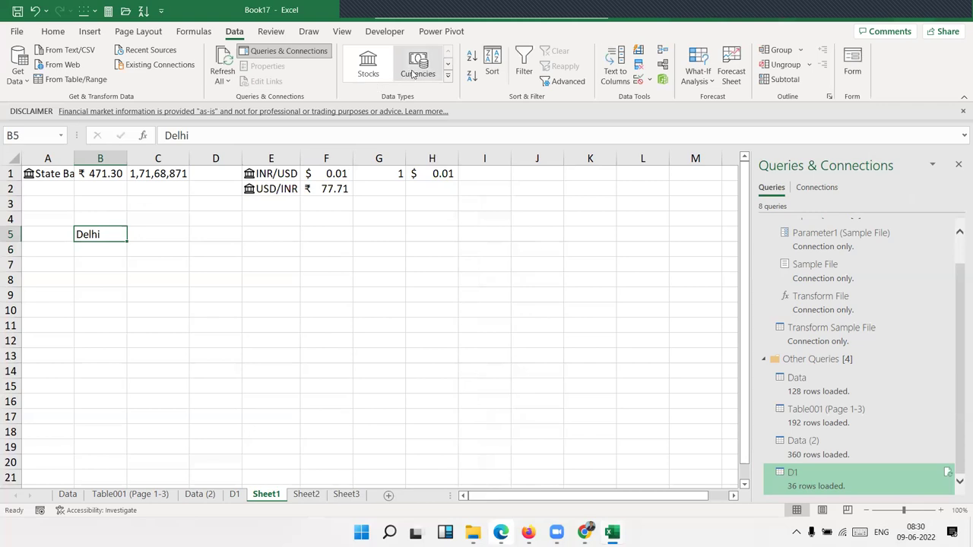
click(448, 75)
click(467, 82)
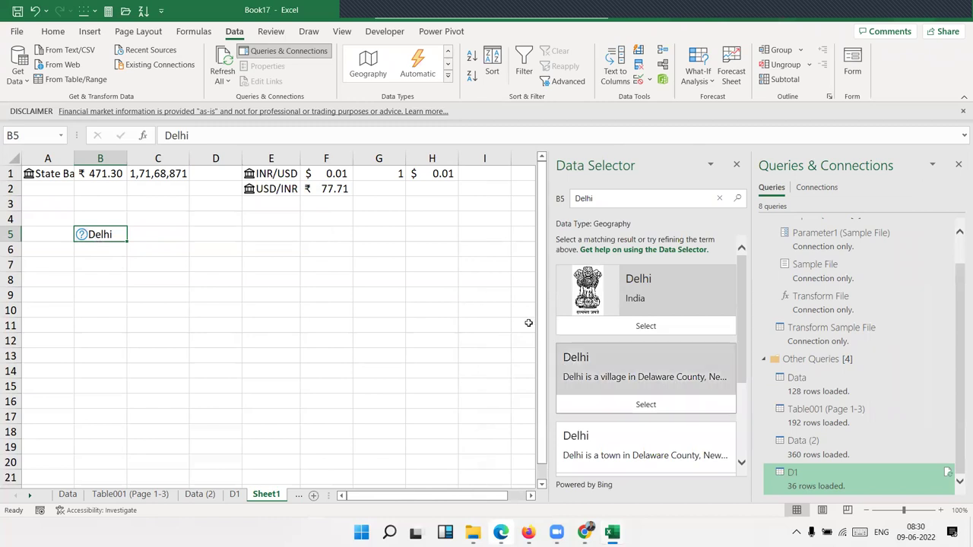
click(612, 377)
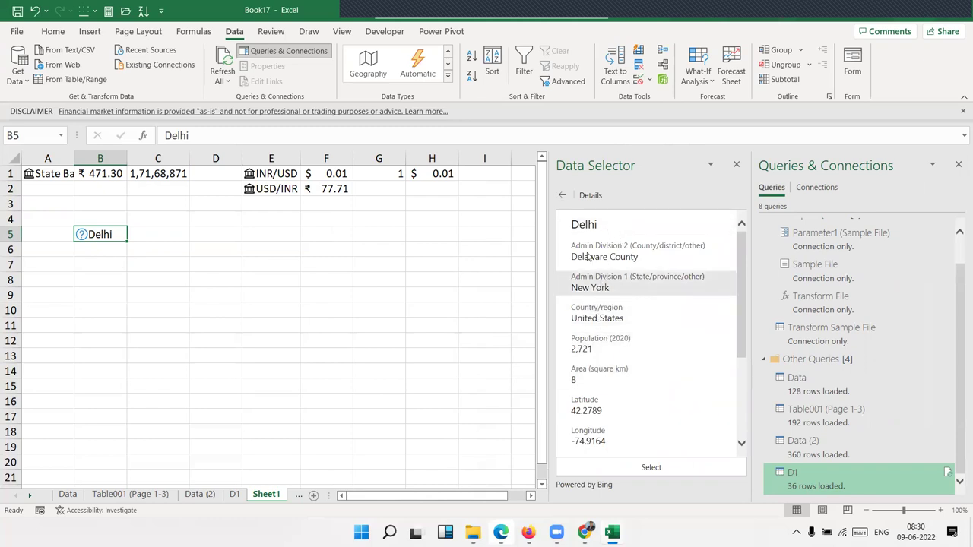
Change B5 to New Delhi, review the Delhi, India match, then close the selector and Queries pane
click(165, 135)
text(New)
key(Return)
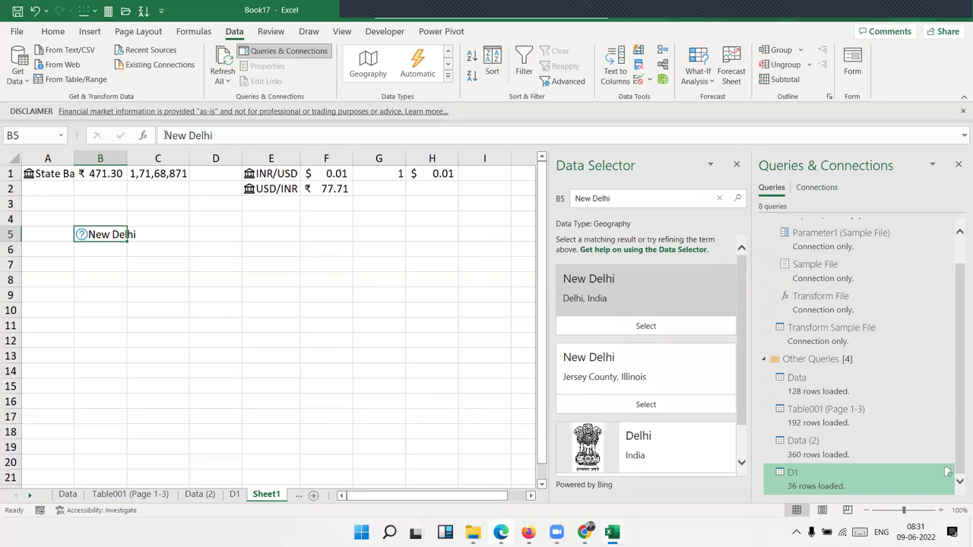
click(673, 454)
scroll(652, 430, down, 2)
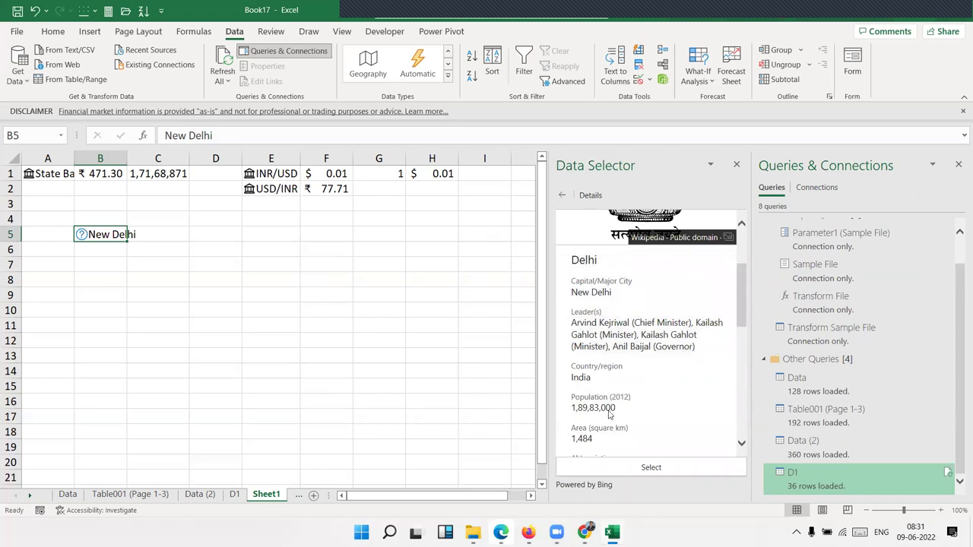
scroll(641, 301, up, 2)
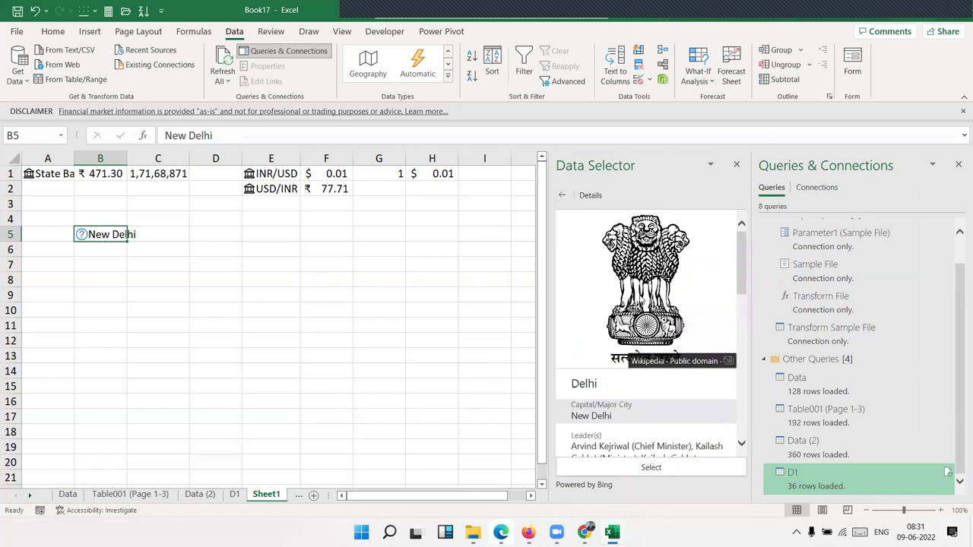
click(737, 165)
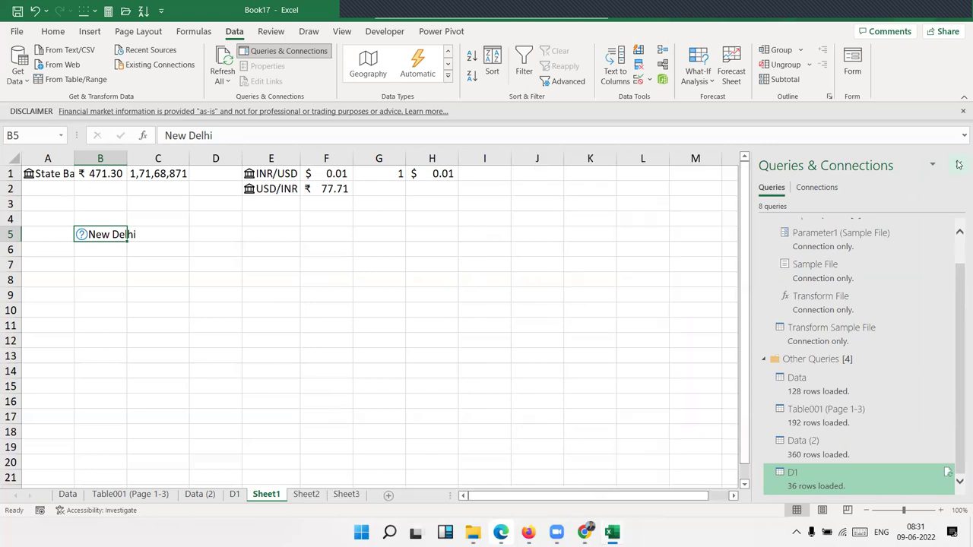
click(959, 165)
Clear B5, enter Delhi, Pune and Kanpur in B6:B8, and select the three cities
key(Delete)
key(Tab)
key(Return)
text(Delhi)
key(Return)
text(Pune)
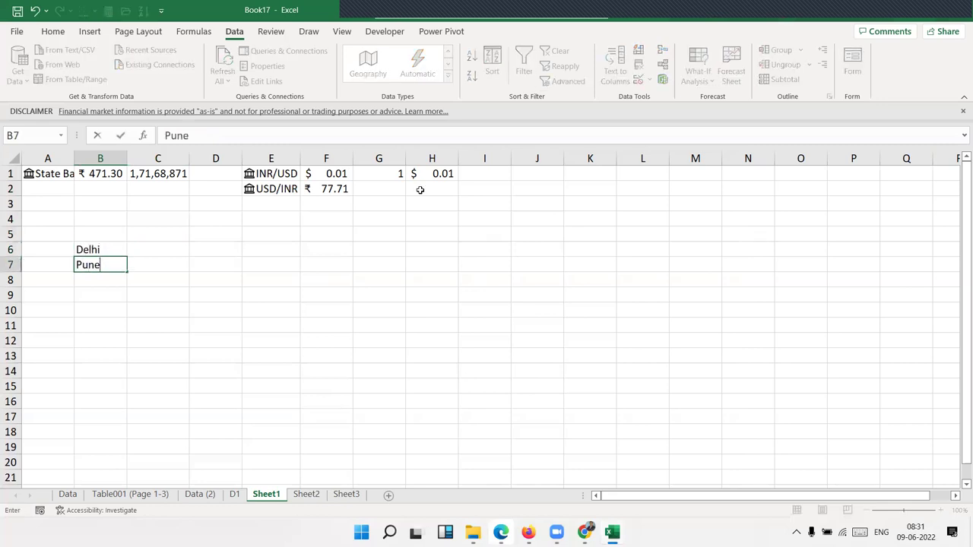
key(Return)
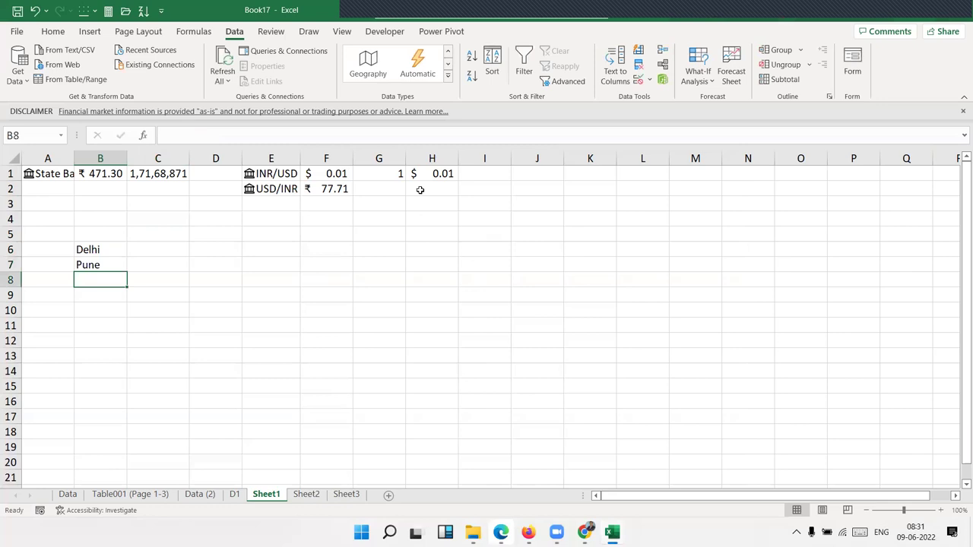
text(Kanpur)
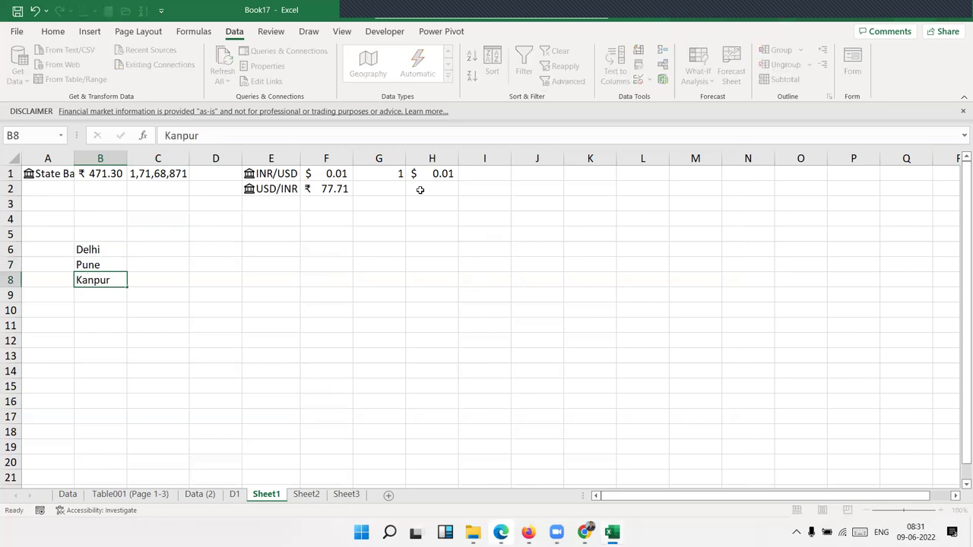
key(Return)
key(Up)
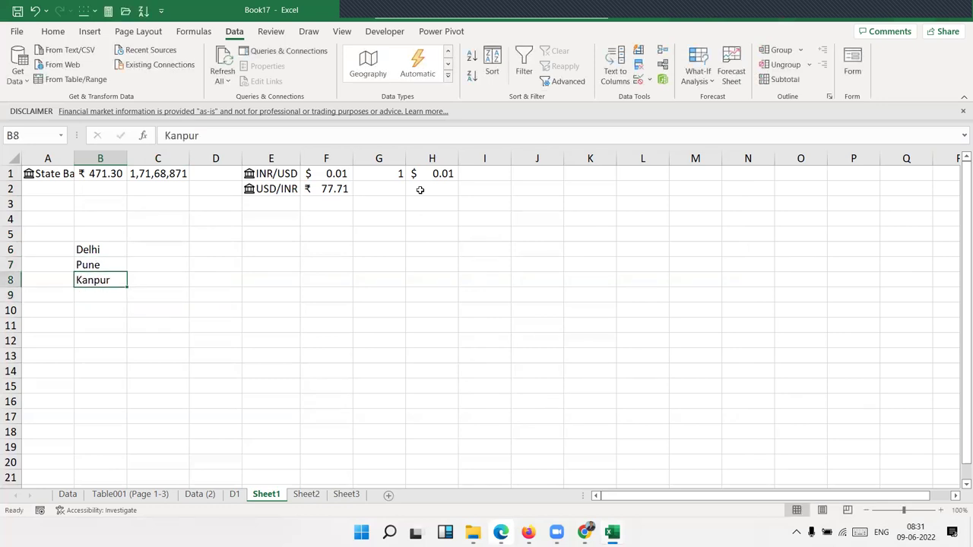
key(shift+Up)
key(shift+Up)
Convert the cities to Geography and insert their Area, Image and Latitude fields
click(365, 55)
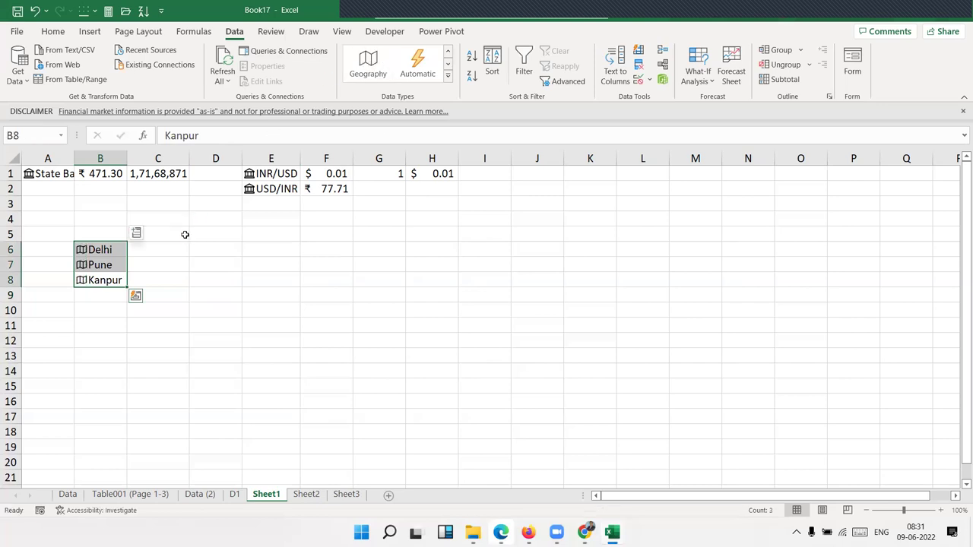
click(137, 232)
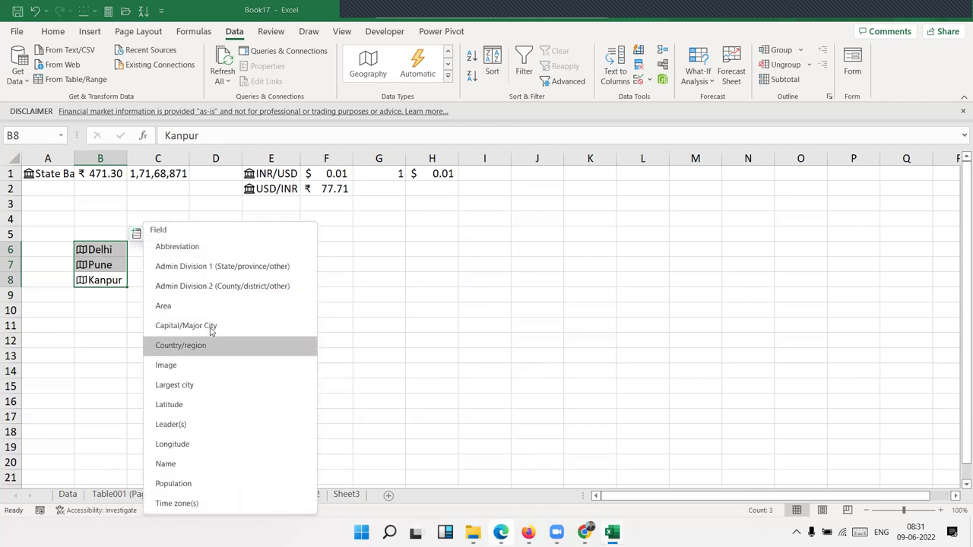
click(212, 308)
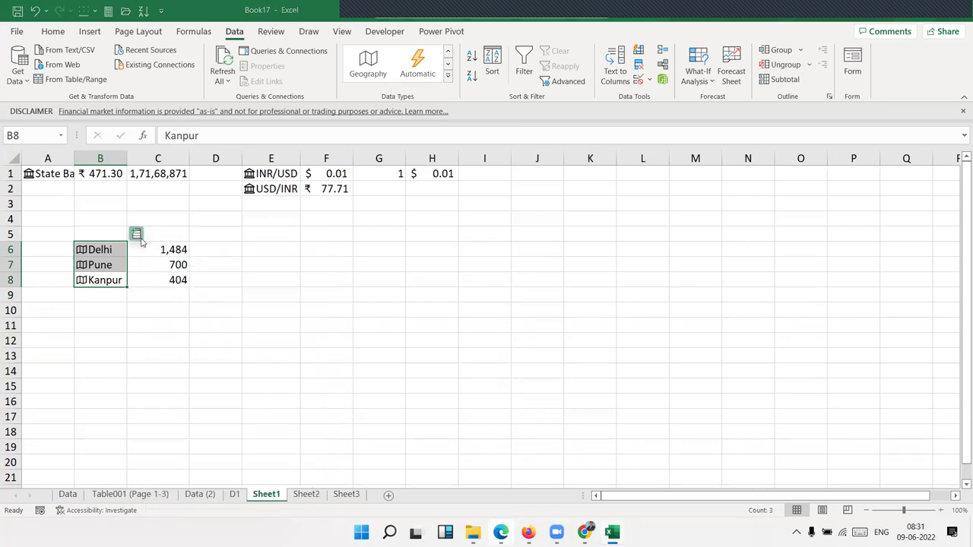
click(136, 235)
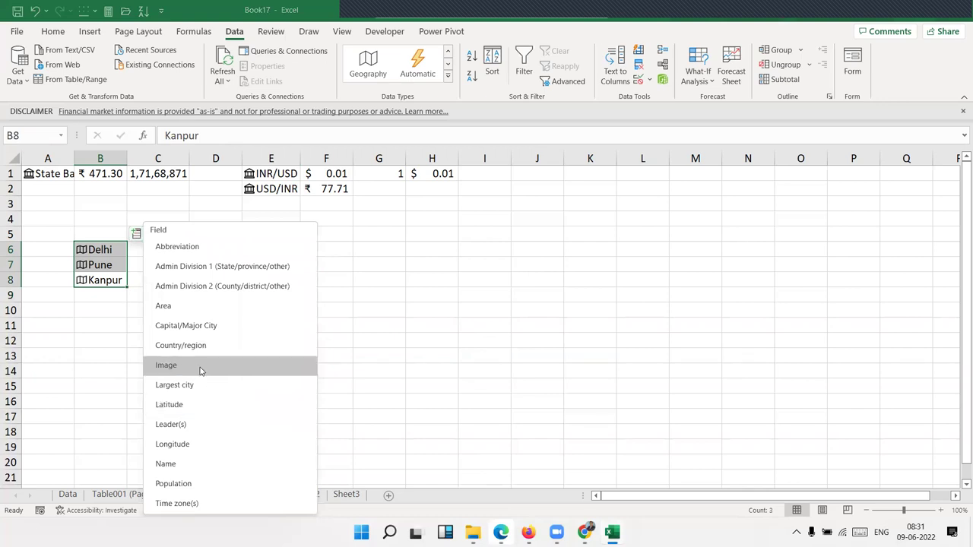
click(201, 367)
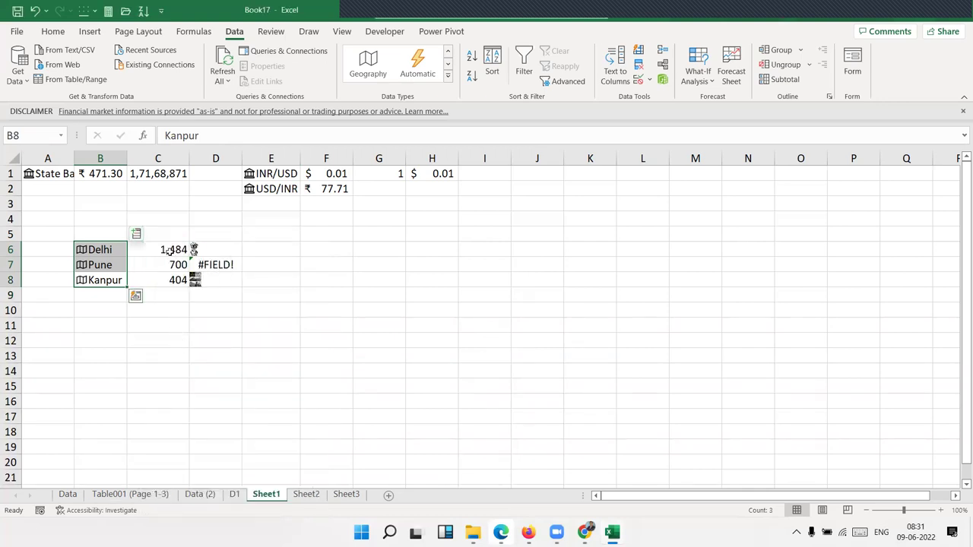
click(136, 235)
click(201, 415)
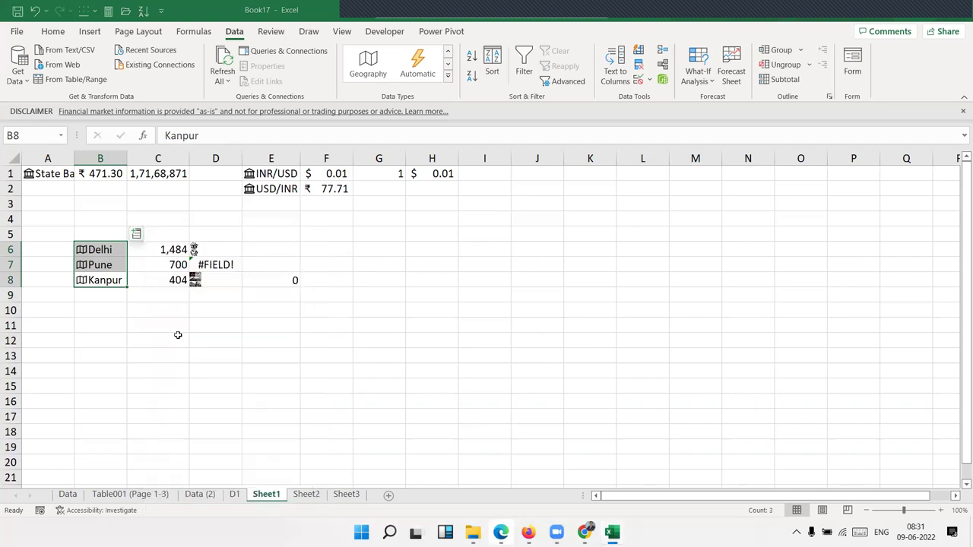
Add each city's Population and Leader(s) fields, then check Delhi's leaders in G6
click(137, 234)
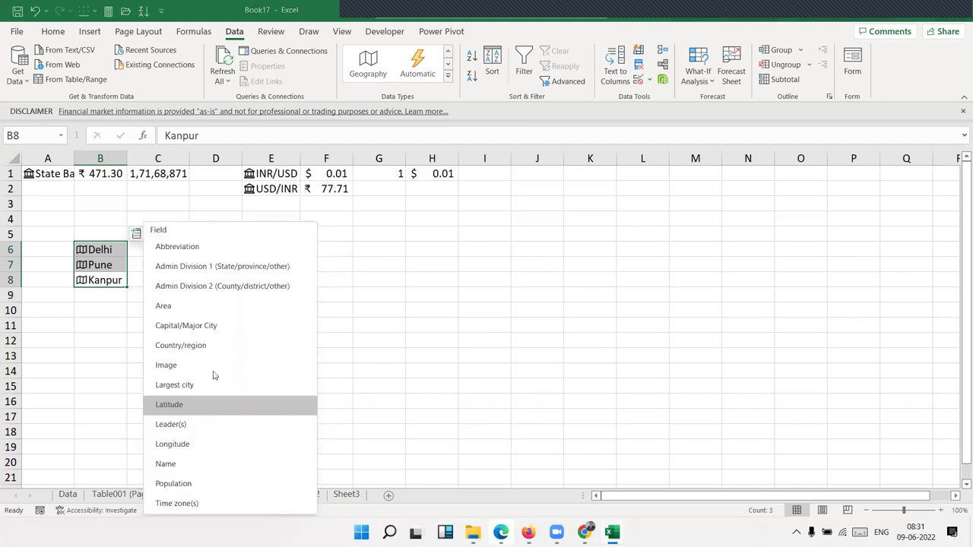
click(191, 483)
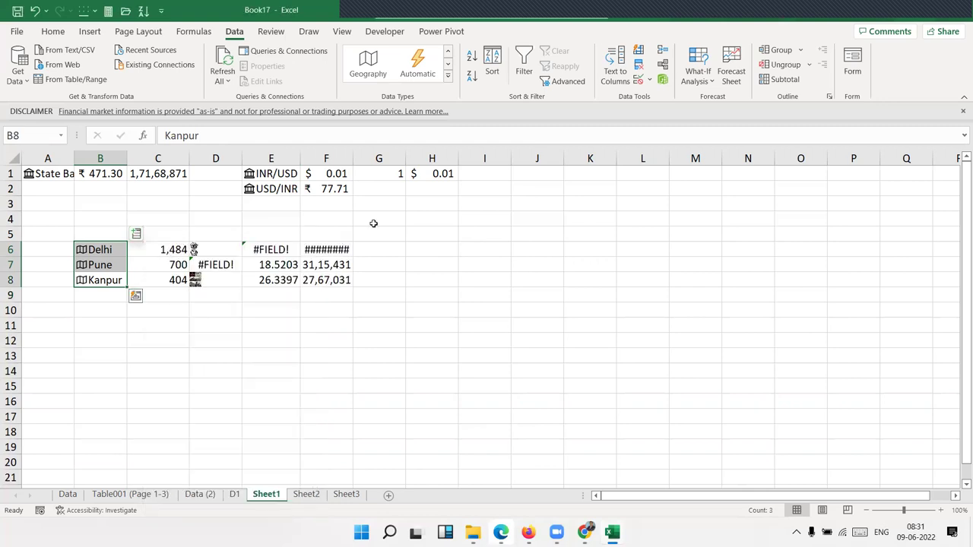
click(137, 233)
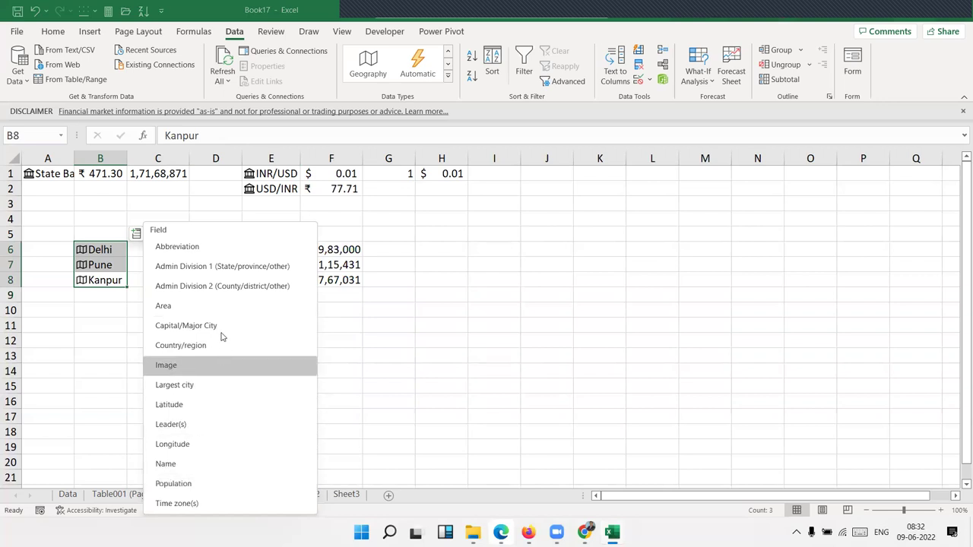
click(202, 433)
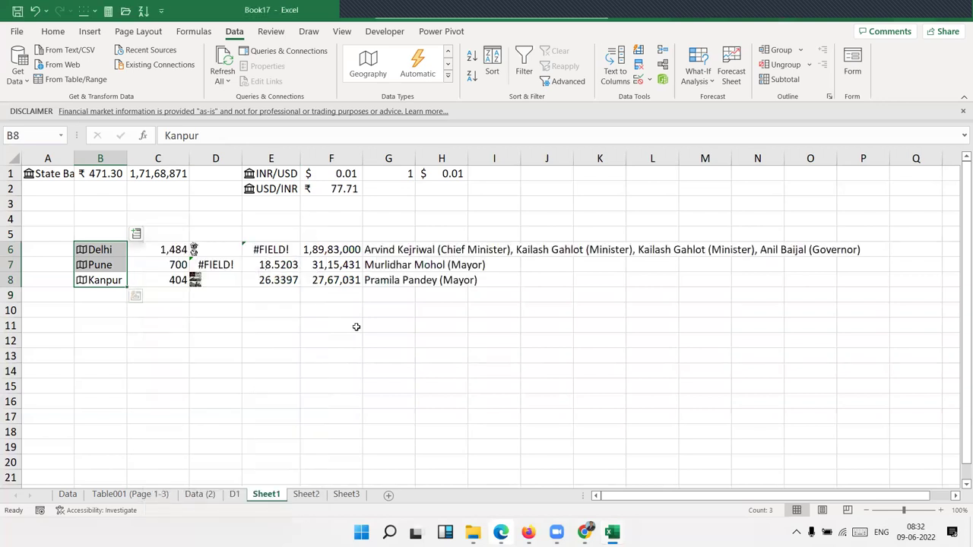
click(399, 243)
click(381, 270)
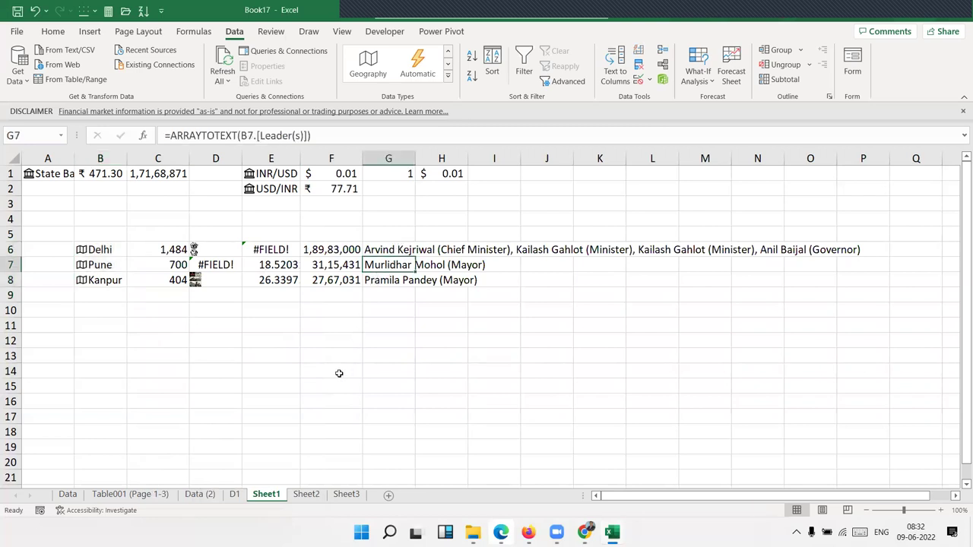
click(382, 324)
click(383, 281)
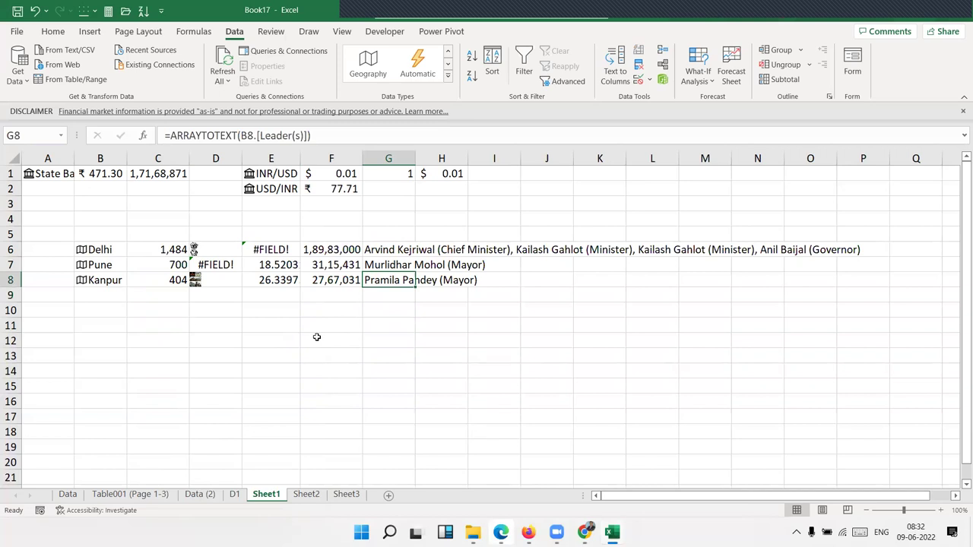
click(465, 357)
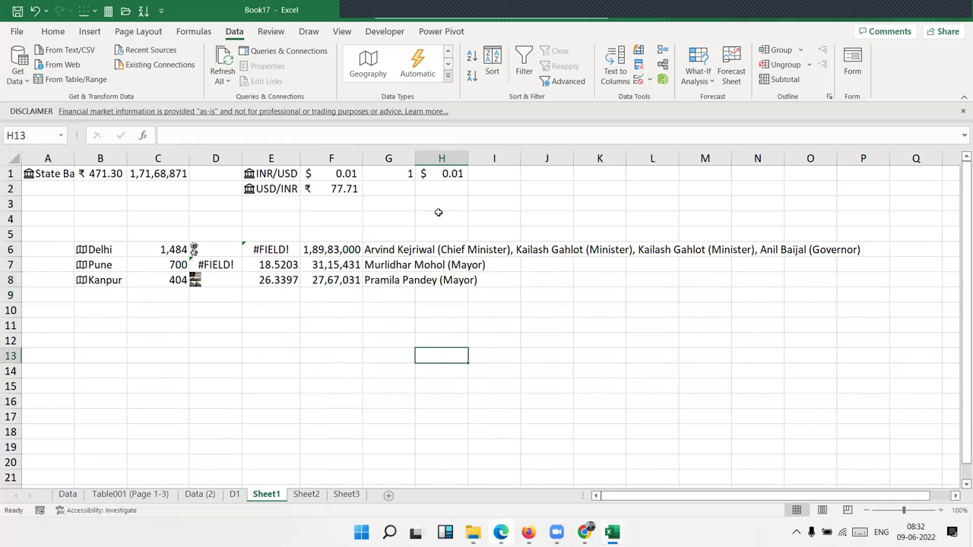
click(551, 312)
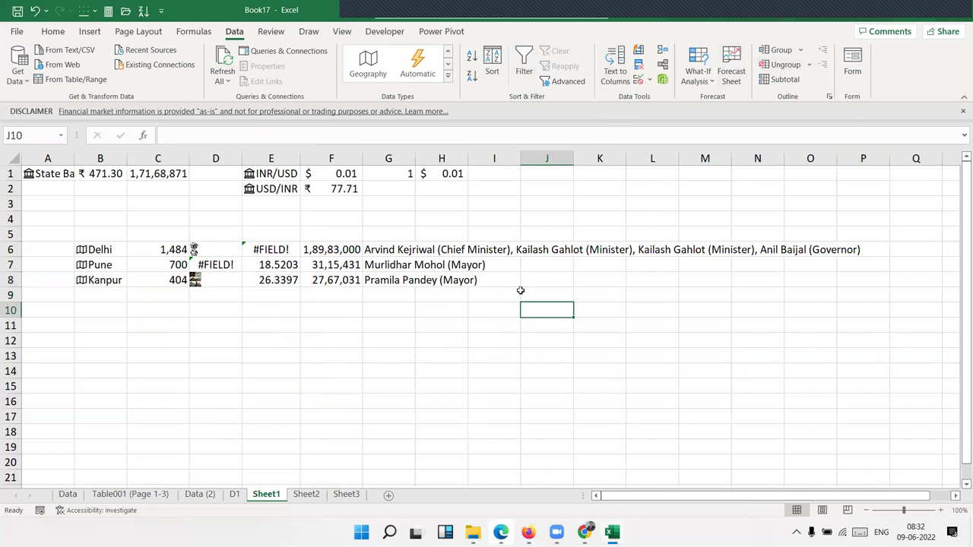
click(344, 354)
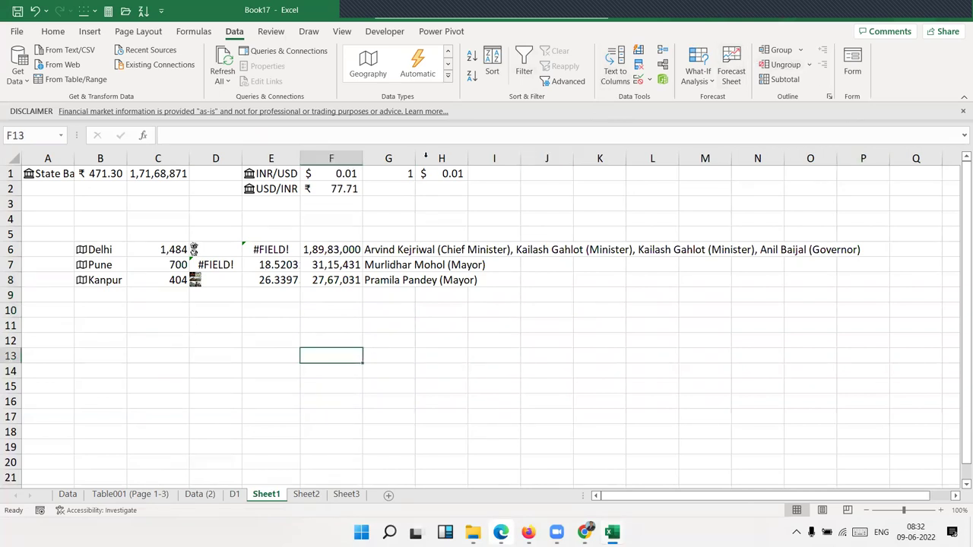